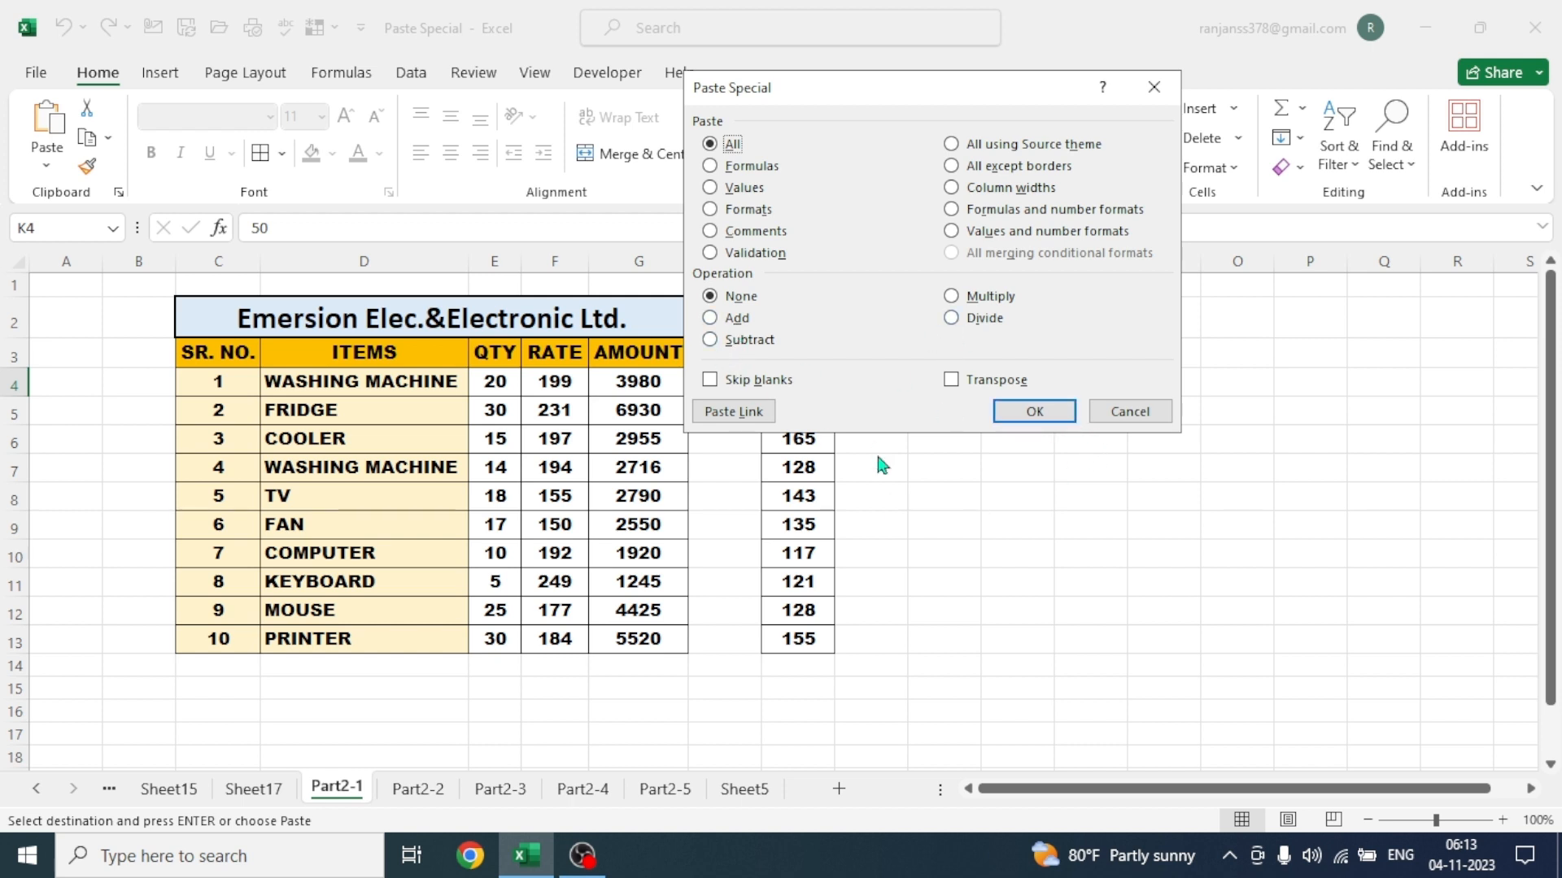
Close Paste Special and look through sheets Part2-2 to Part2-5, returning to Part2-1
{"action": "left_click", "coordinate": [1123, 415]}
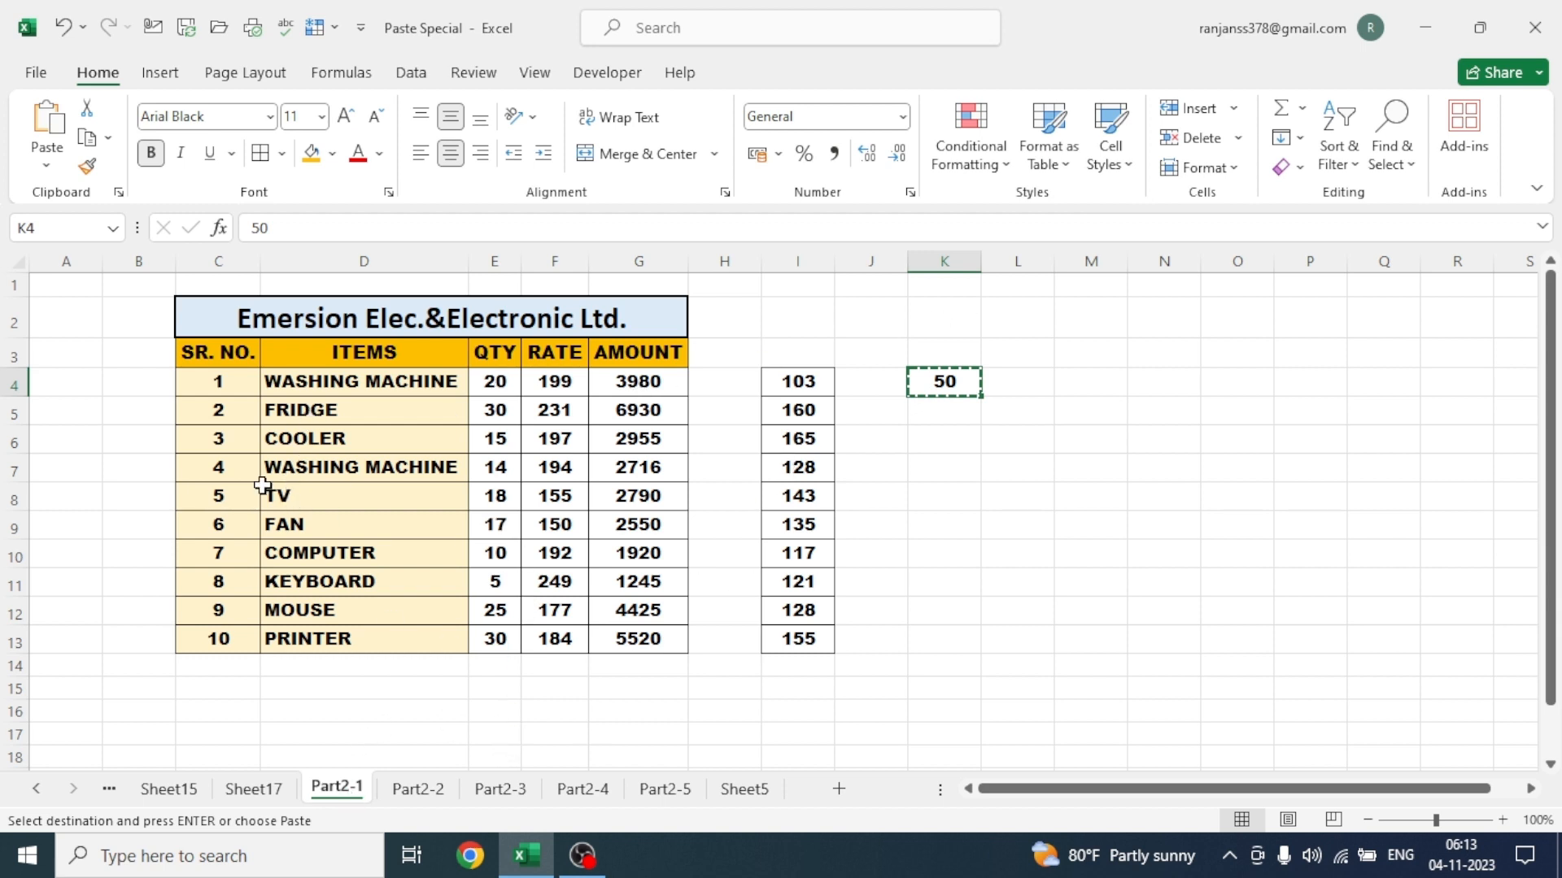
{"action": "left_click", "coordinate": [415, 790]}
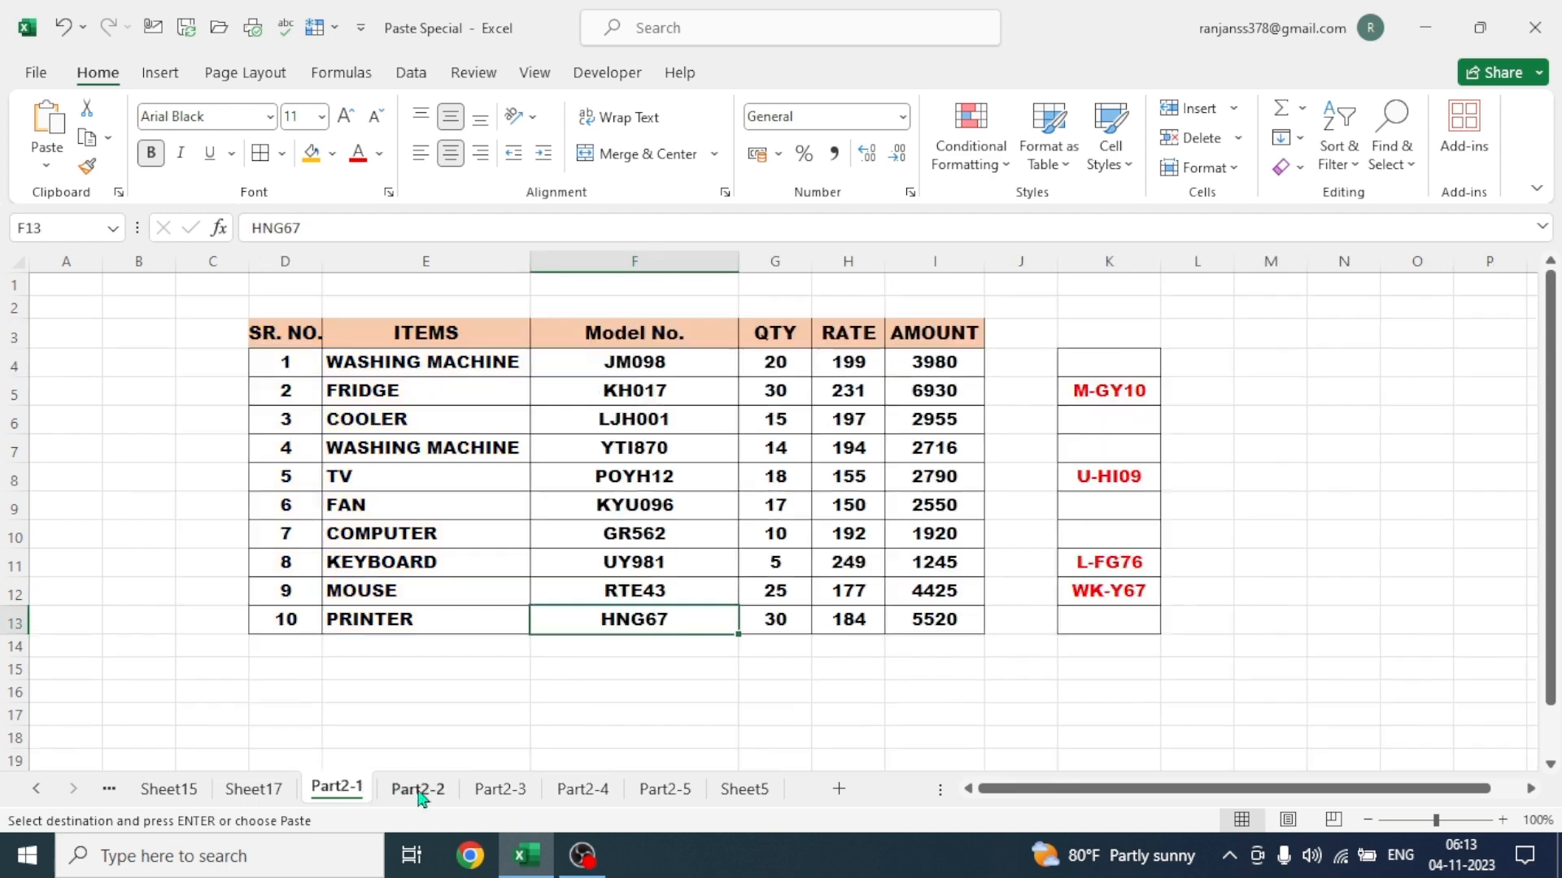
{"action": "left_click", "coordinate": [500, 789]}
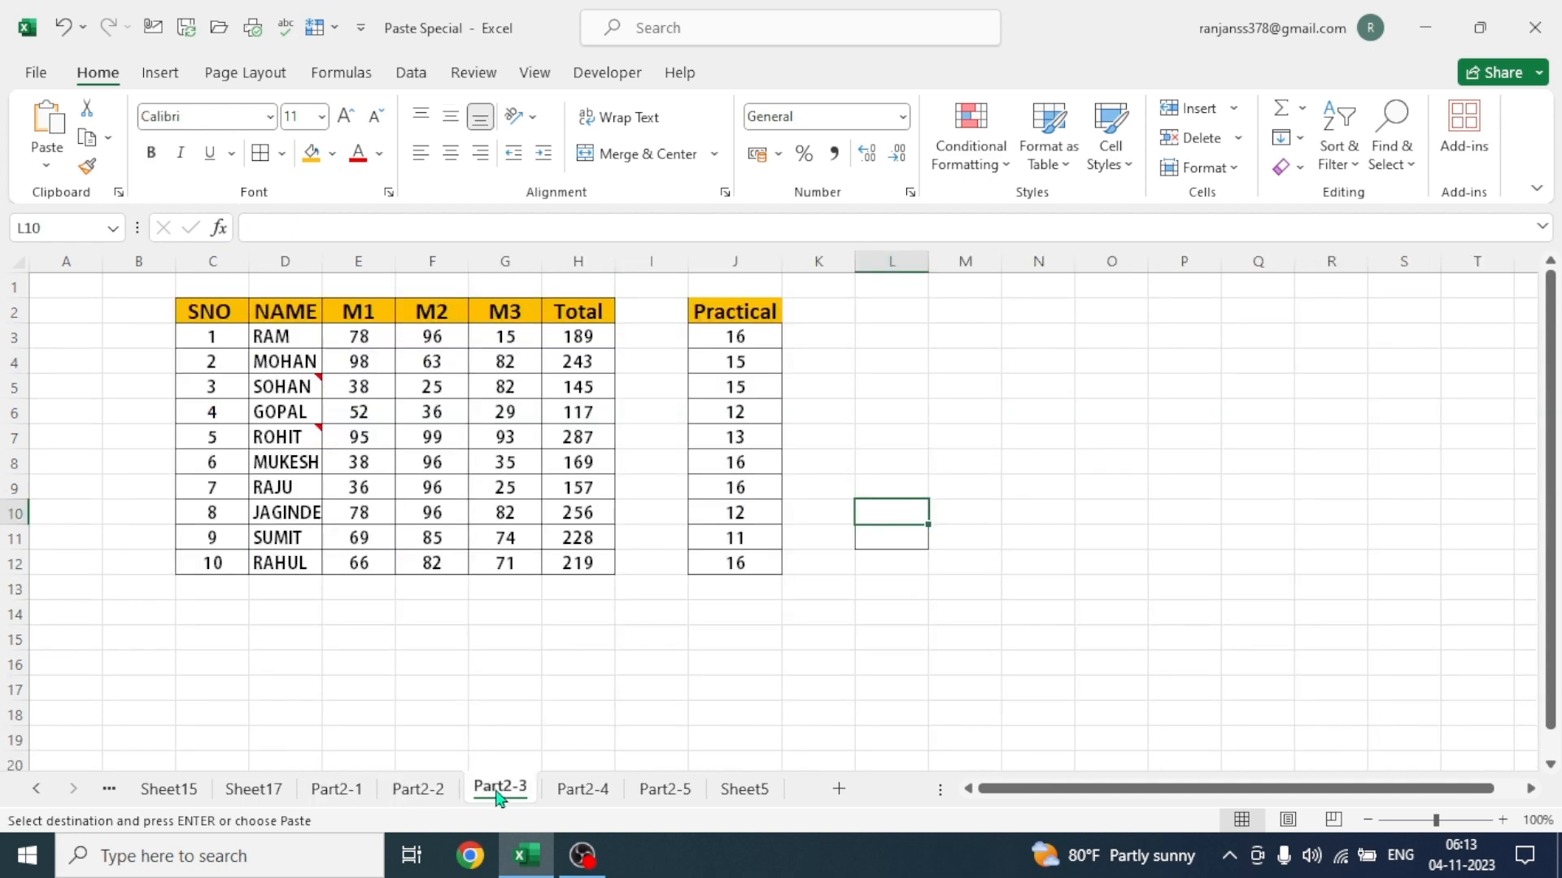
{"action": "left_click", "coordinate": [583, 789]}
{"action": "left_click", "coordinate": [664, 789]}
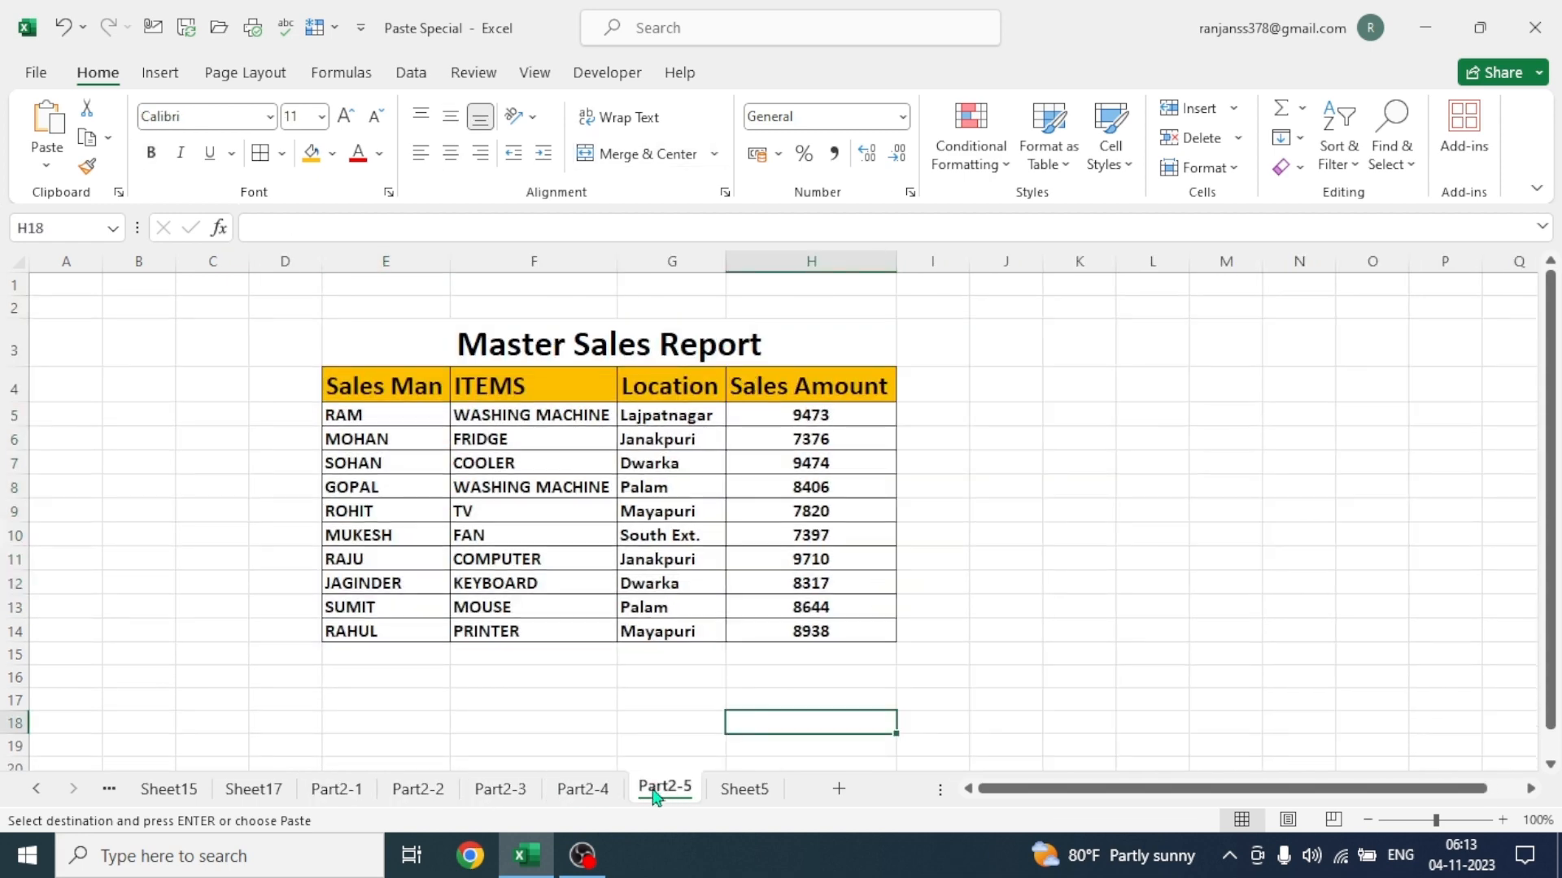
{"action": "left_click", "coordinate": [337, 789]}
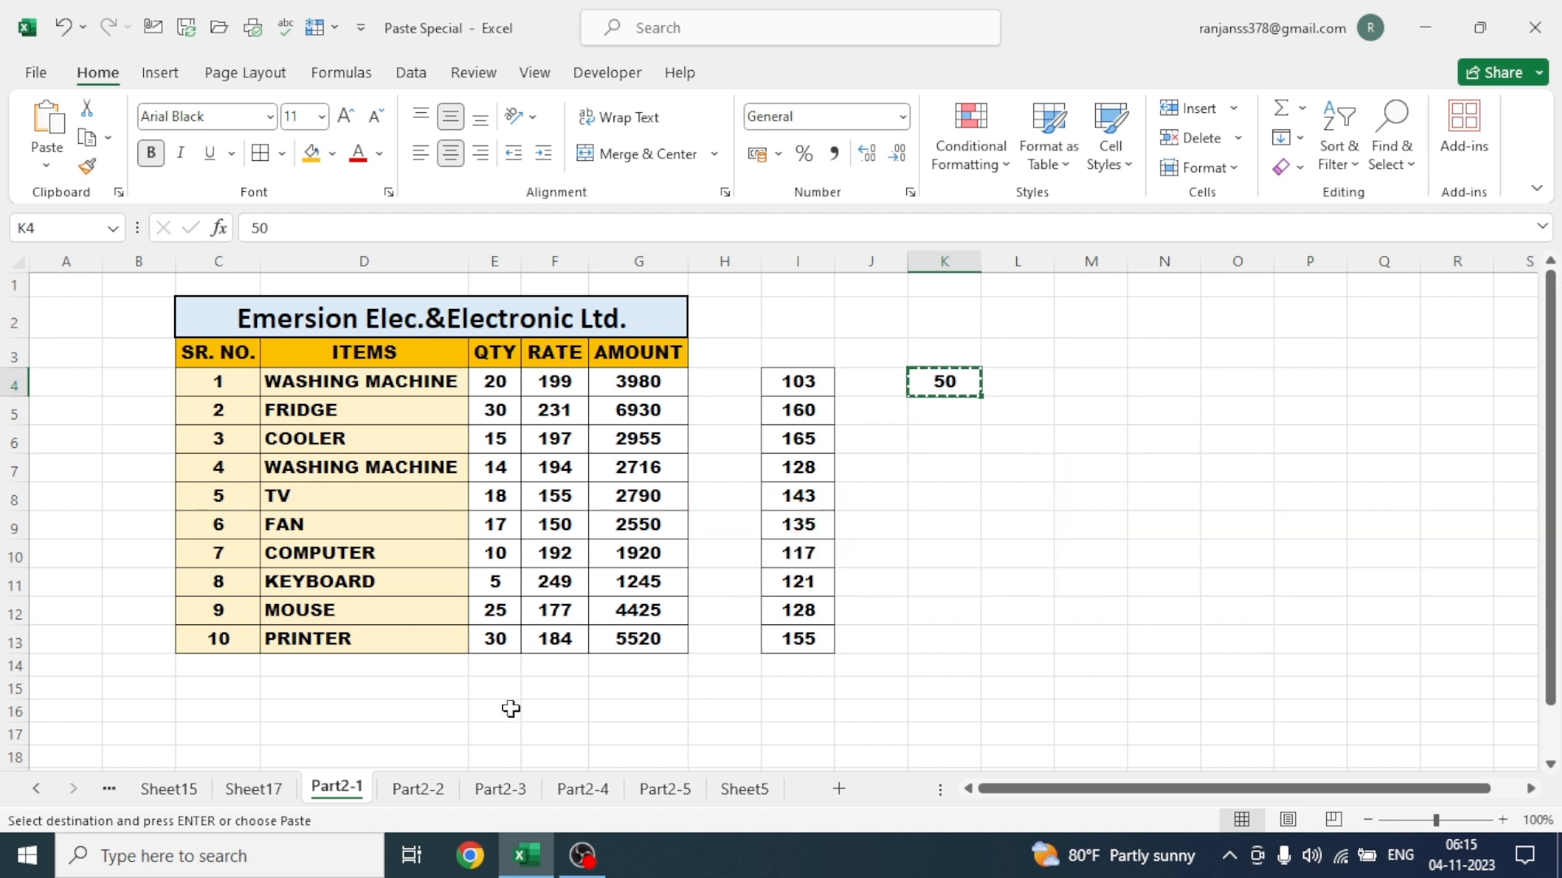
Add the copied 50 from K4 to the RATE values in F4:F13 with the Paste Special Add operation
{"action": "left_click", "coordinate": [554, 383]}
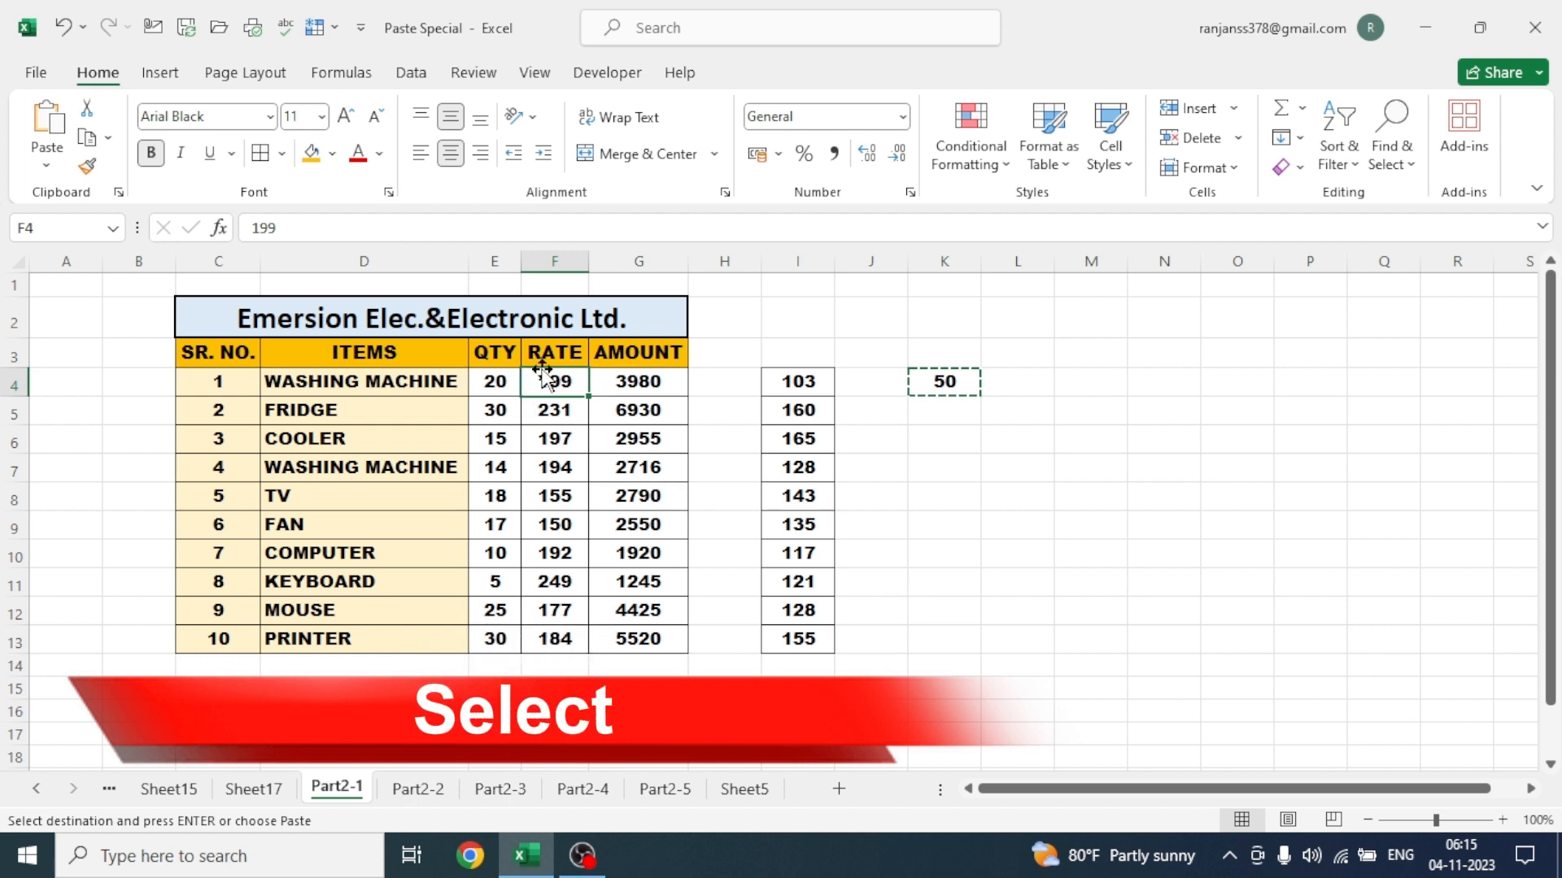
{"action": "left_click_drag", "start_coordinate": [548, 387], "coordinate": [557, 637]}
{"action": "left_click", "coordinate": [561, 388]}
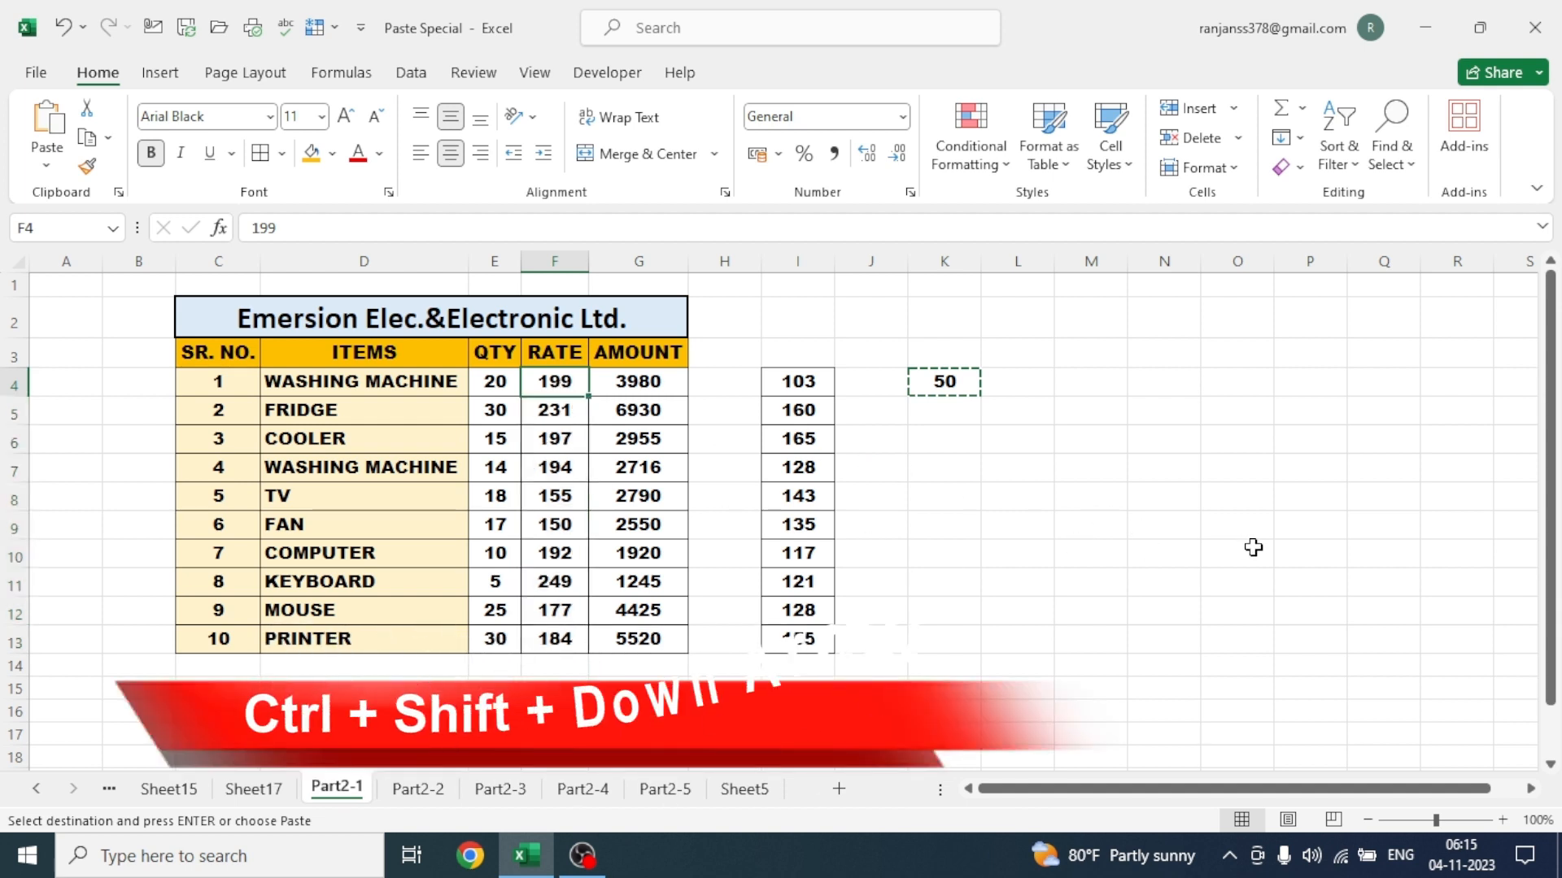
{"action": "key", "text": "ctrl+shift+Down"}
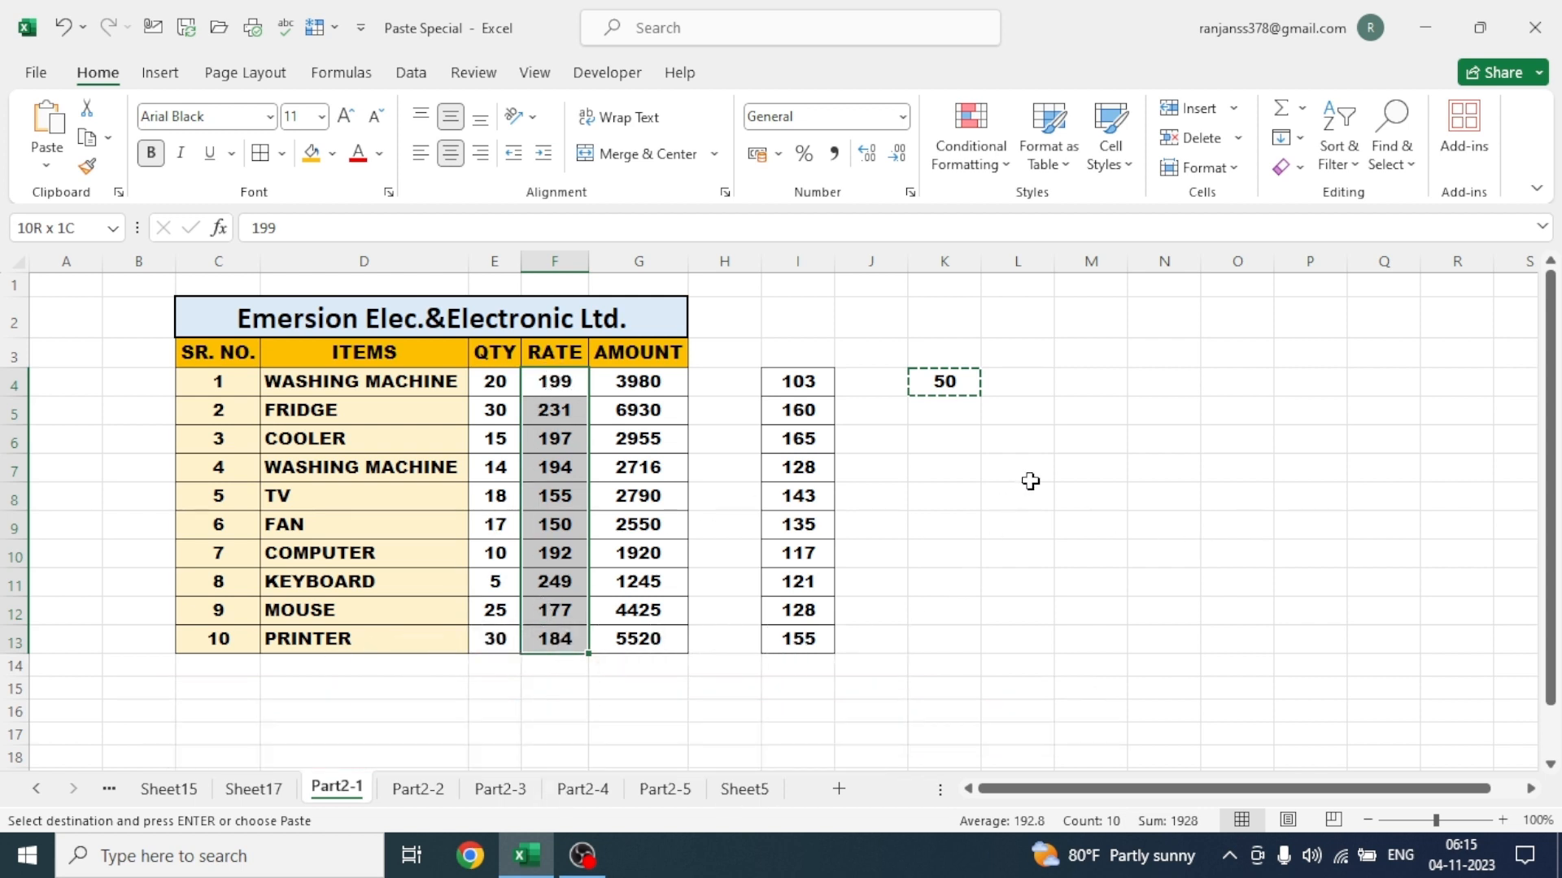
{"action": "key", "text": "ctrl+alt+v"}
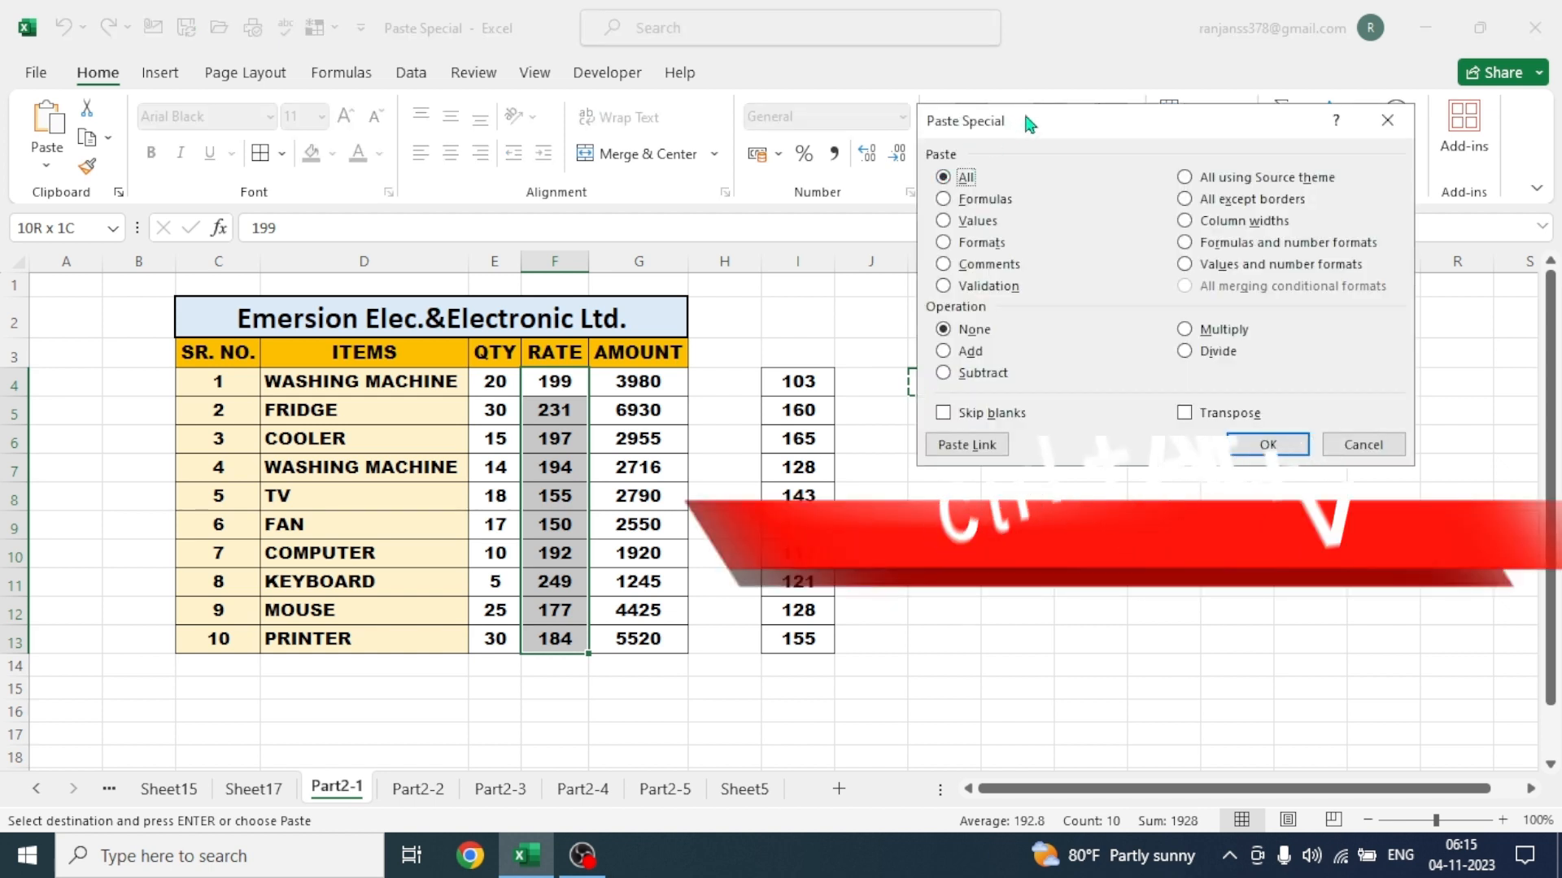
{"action": "left_click", "coordinate": [943, 352]}
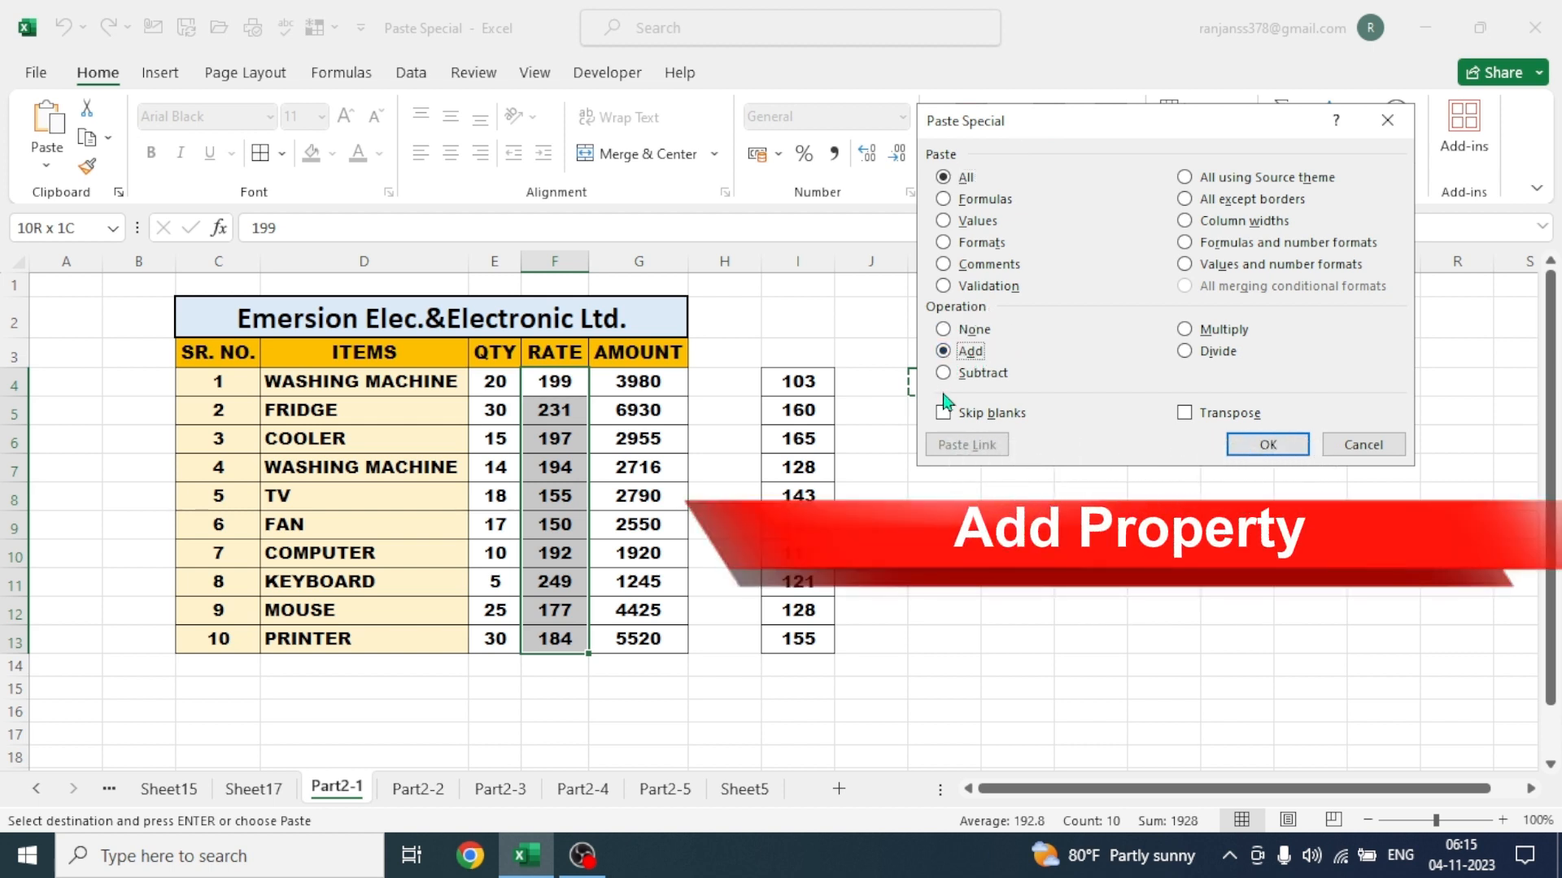
{"action": "left_click", "coordinate": [1263, 453]}
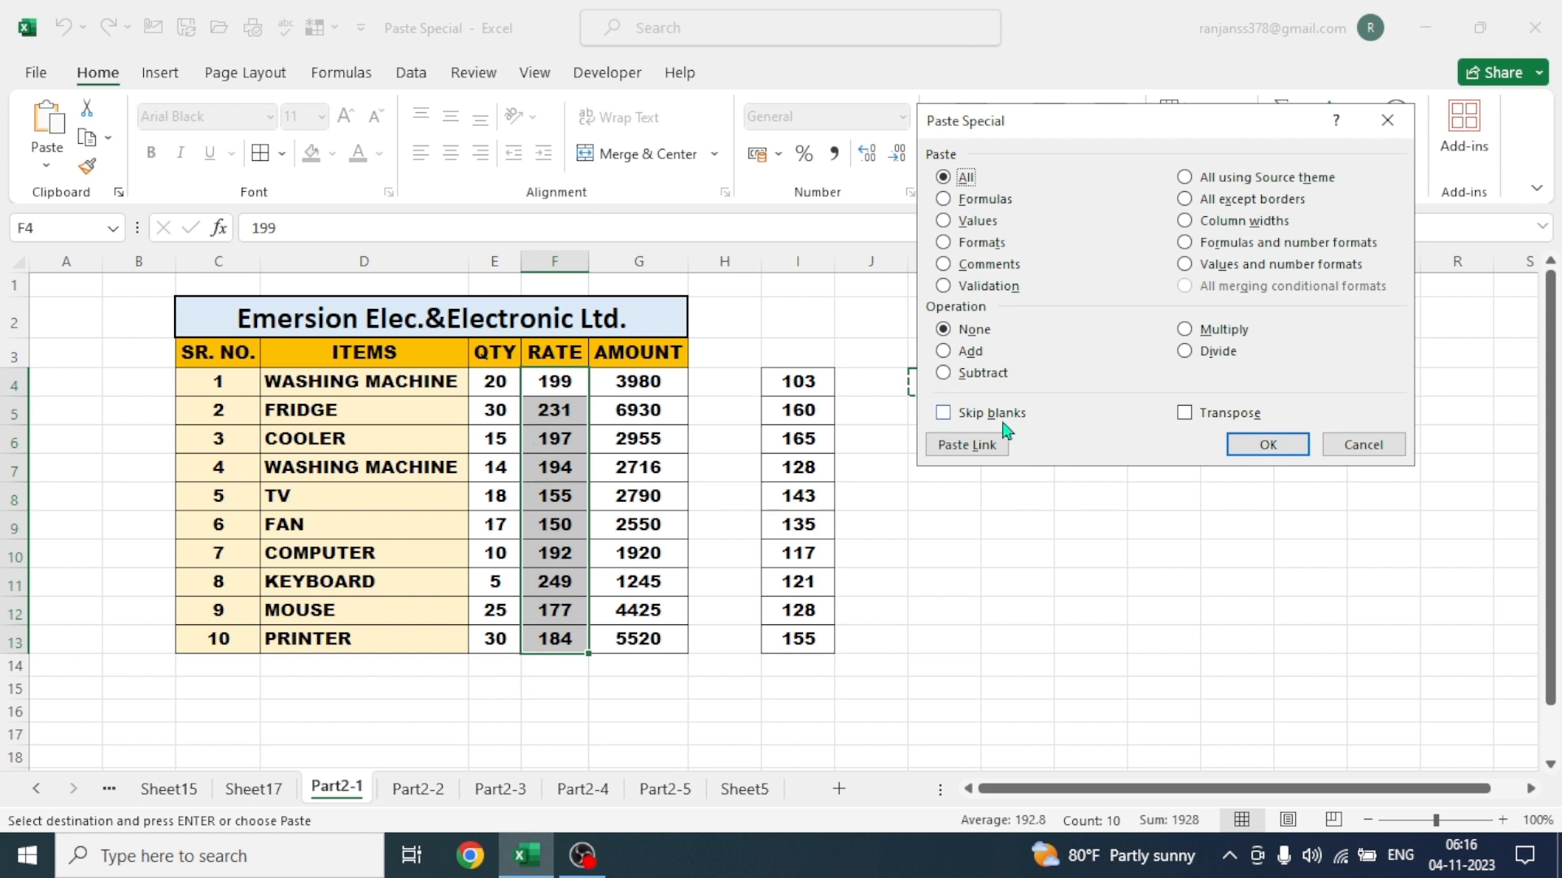
Try the Paste Special Subtract and Multiply operations on RATE cells F4:F13 with the copied 50, undoing the multiplication
{"action": "left_click", "coordinate": [945, 374]}
{"action": "left_click", "coordinate": [1267, 444]}
{"action": "left_click", "coordinate": [1186, 331]}
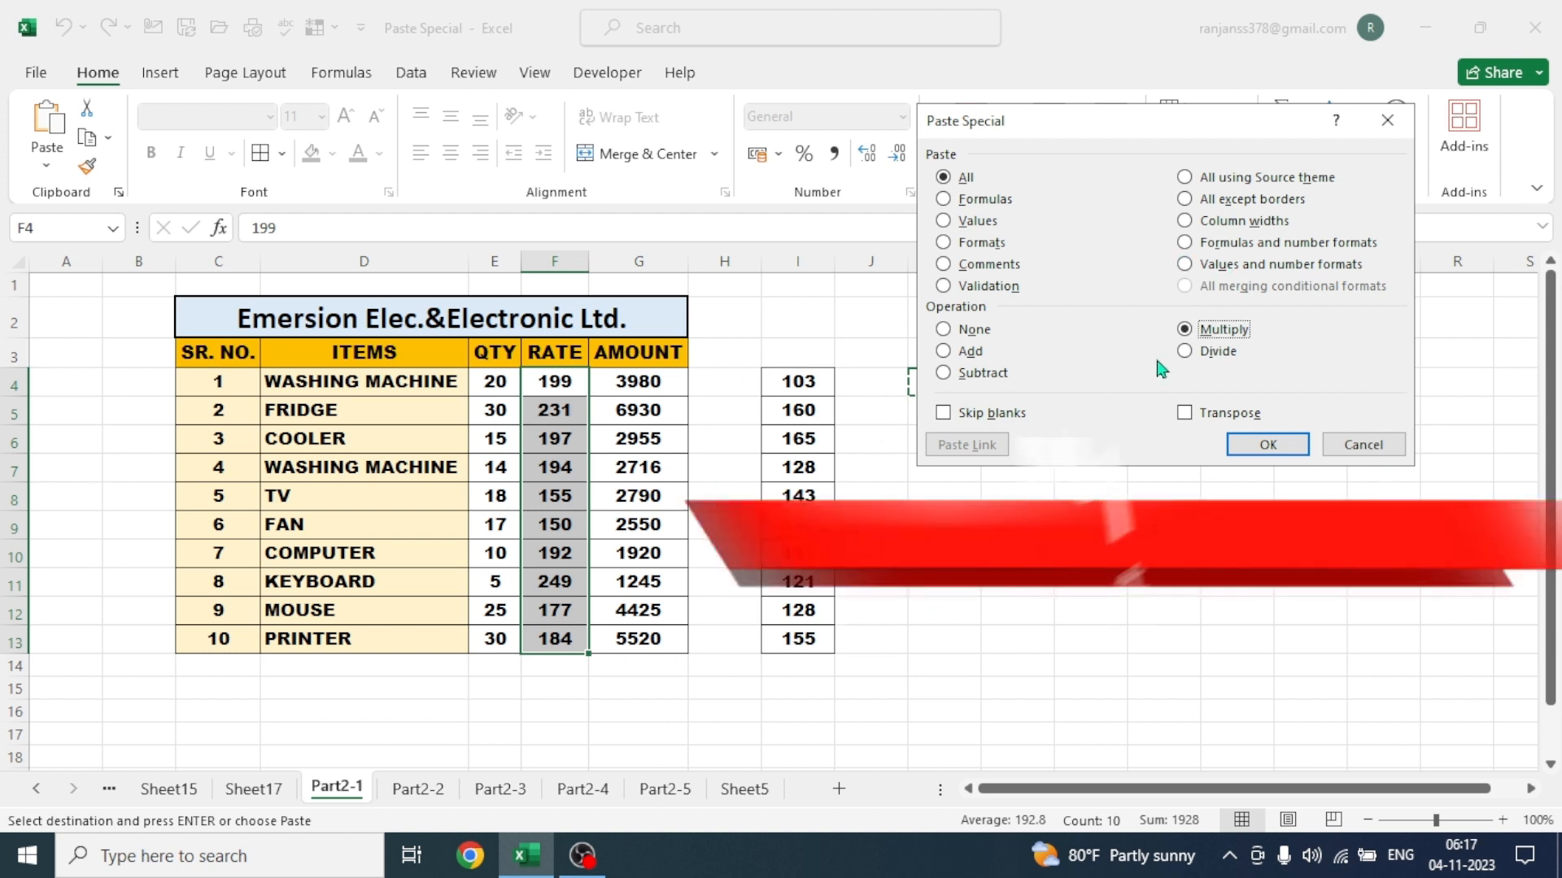
{"action": "left_click", "coordinate": [1267, 446]}
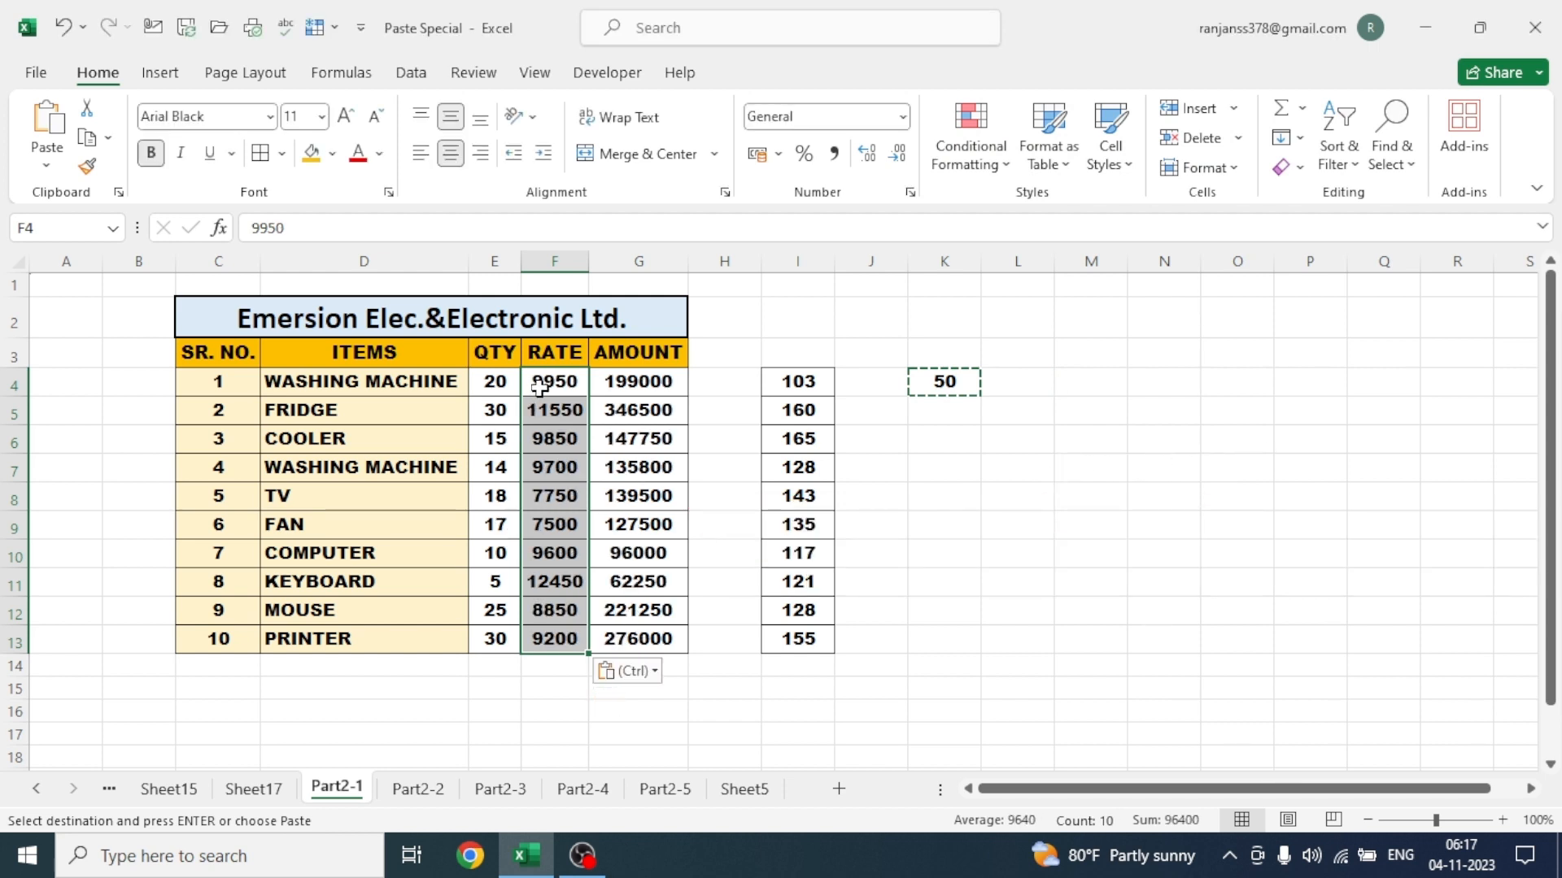
{"action": "key", "text": "ctrl+z"}
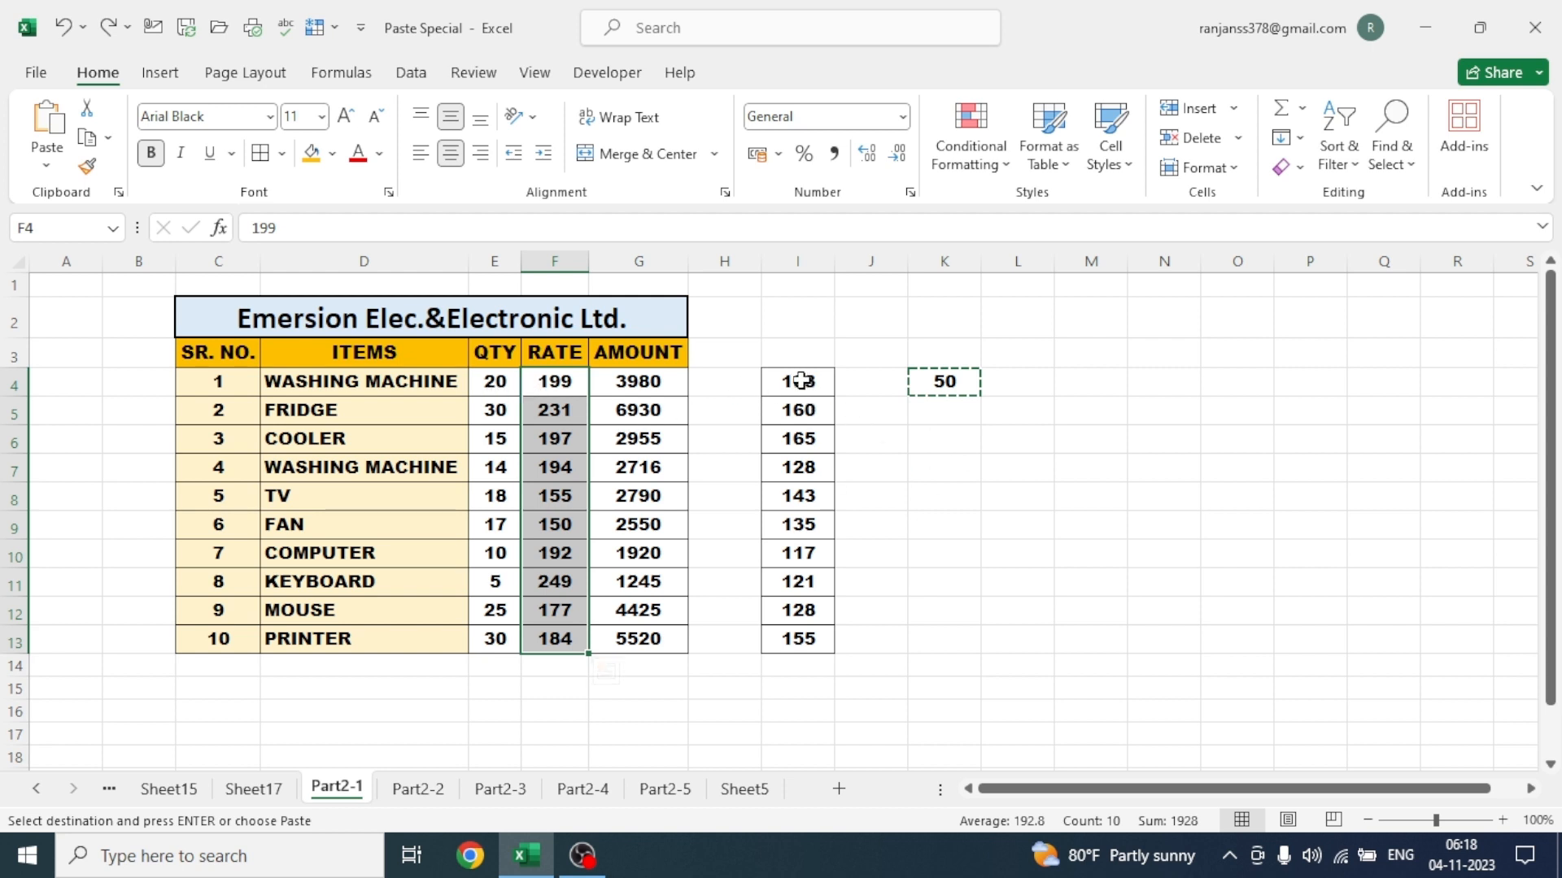
Copy the values in I4:I13 and add them to the RATE cells F4:F13 with the Paste Special Add operation
{"action": "left_click_drag", "start_coordinate": [801, 381], "coordinate": [807, 642]}
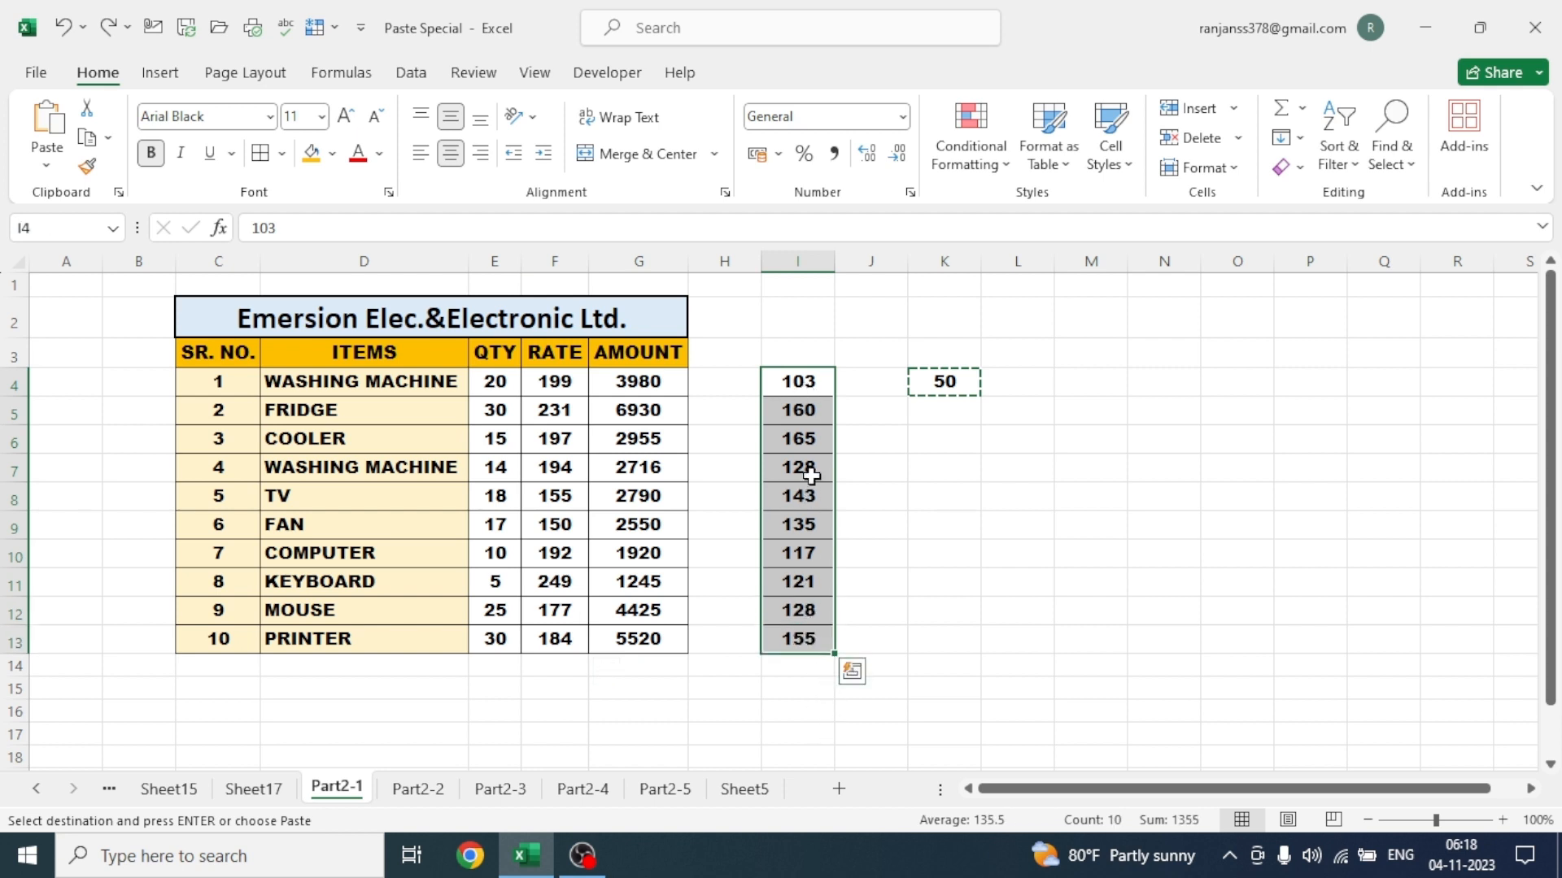
{"action": "left_click", "coordinate": [799, 387]}
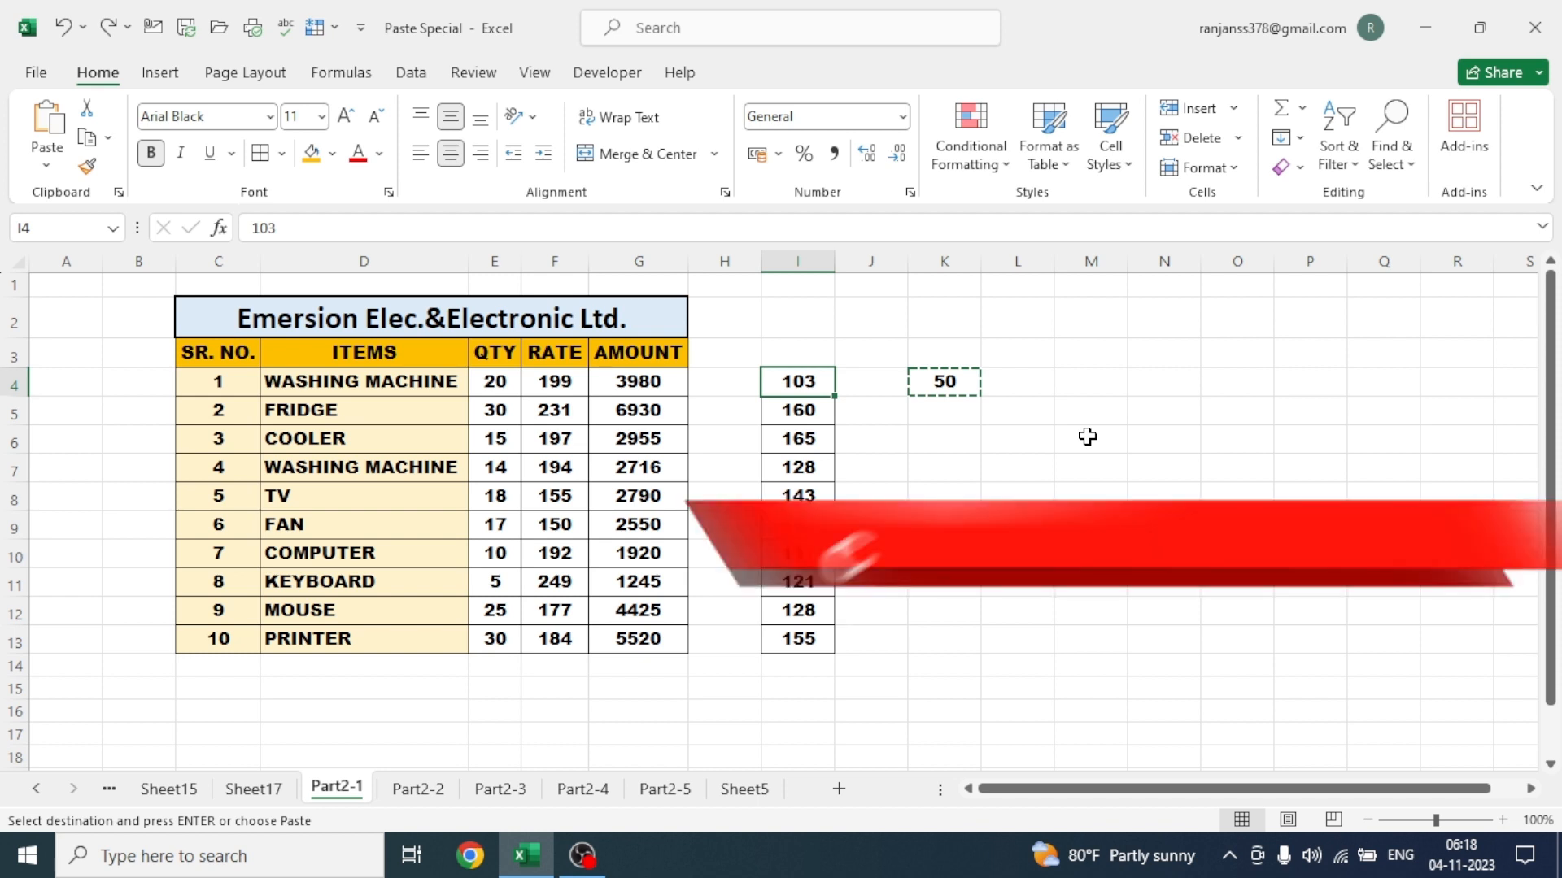
{"action": "key", "text": "ctrl+shift+Down"}
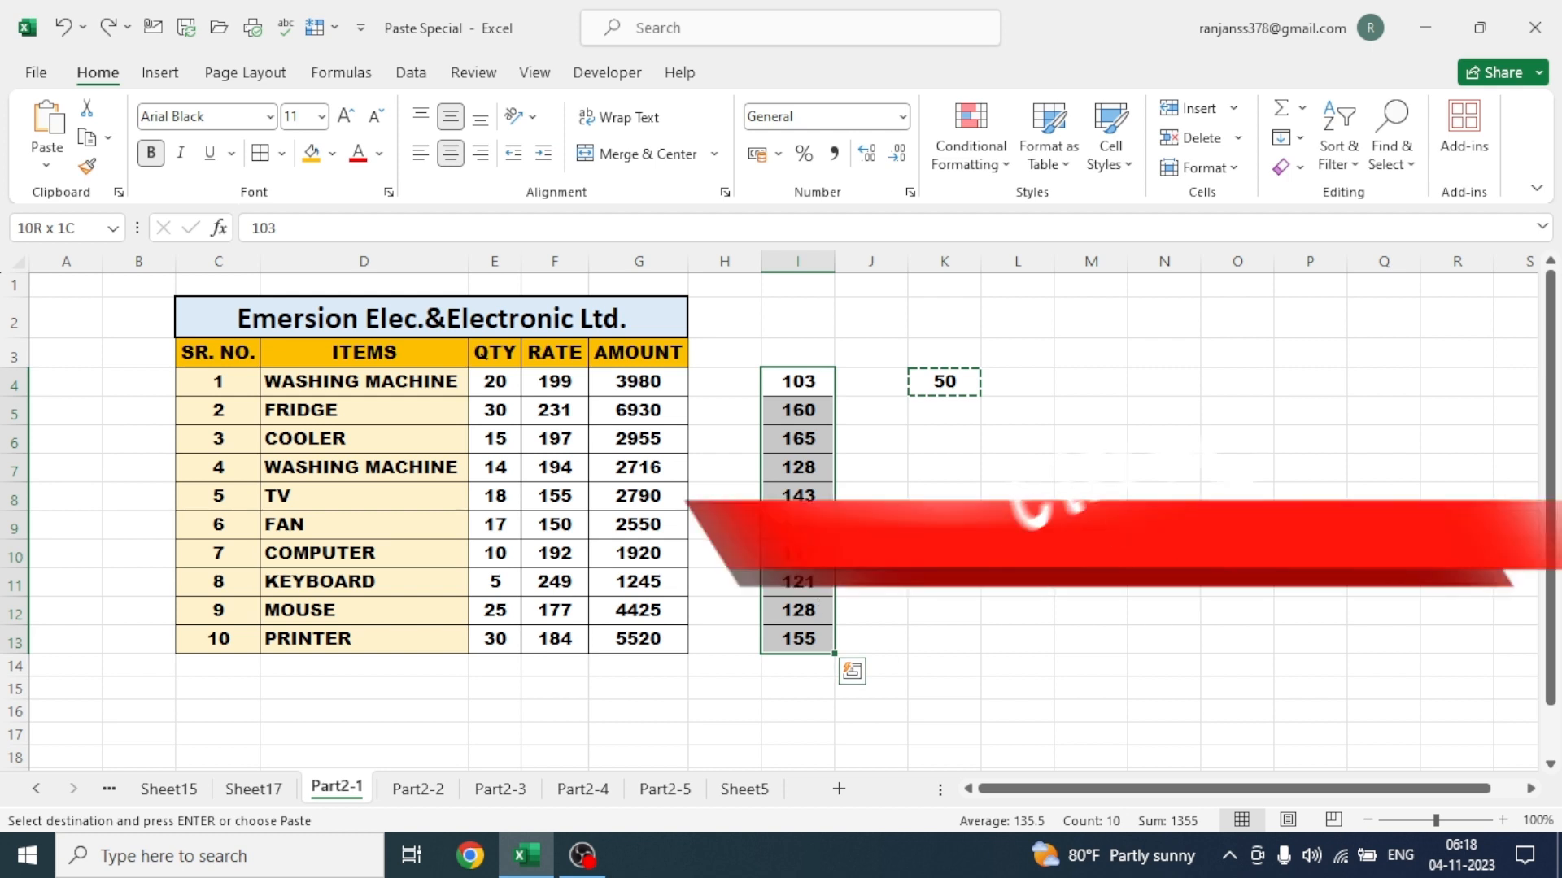
{"action": "key", "text": "ctrl+c"}
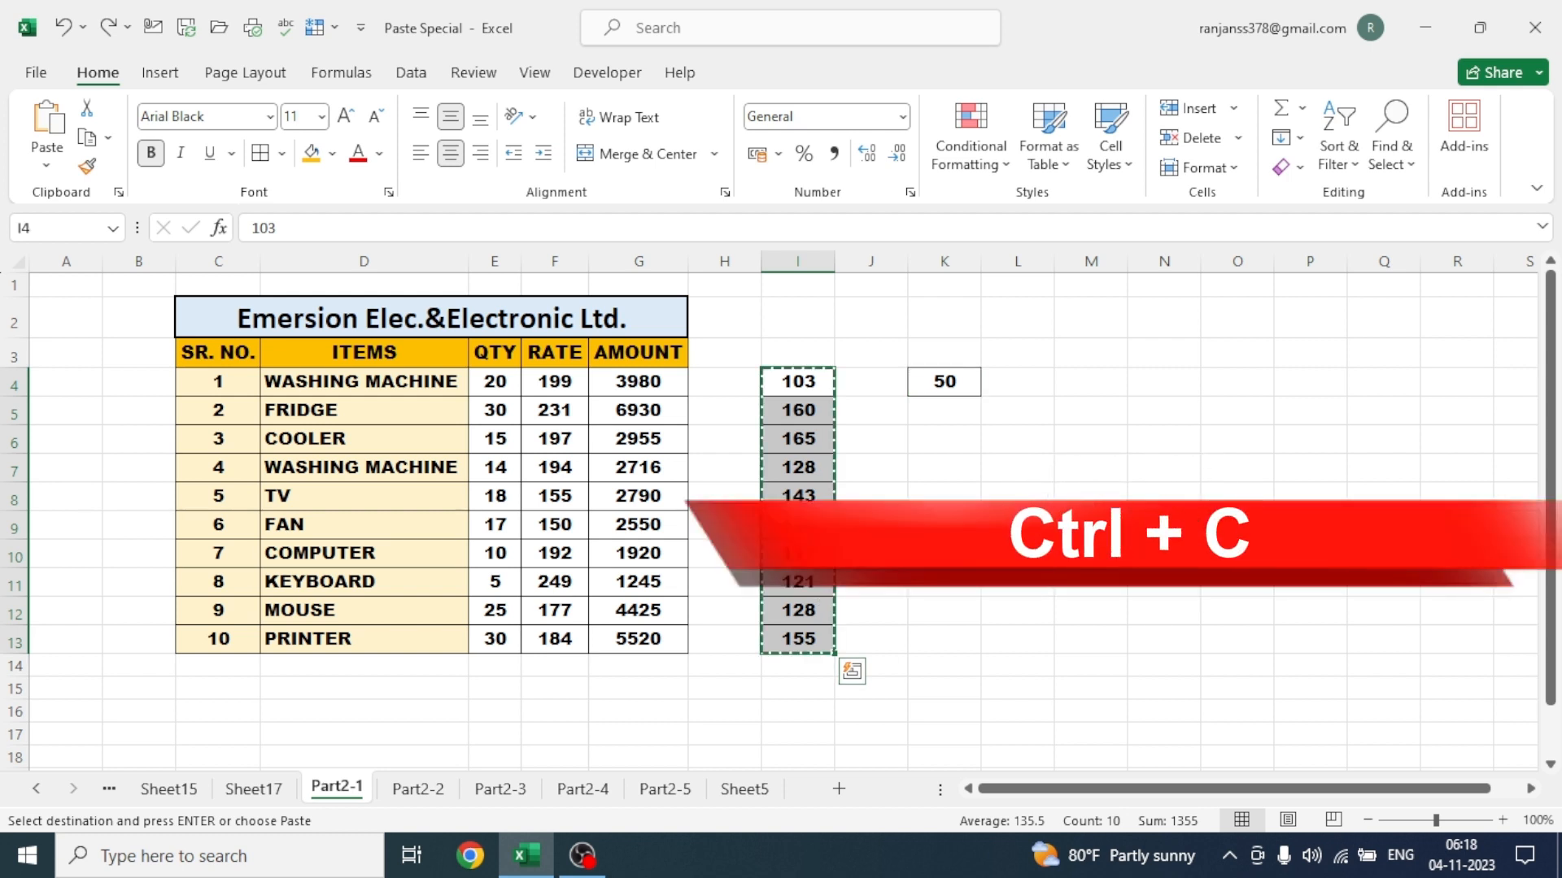
{"action": "left_click", "coordinate": [550, 380]}
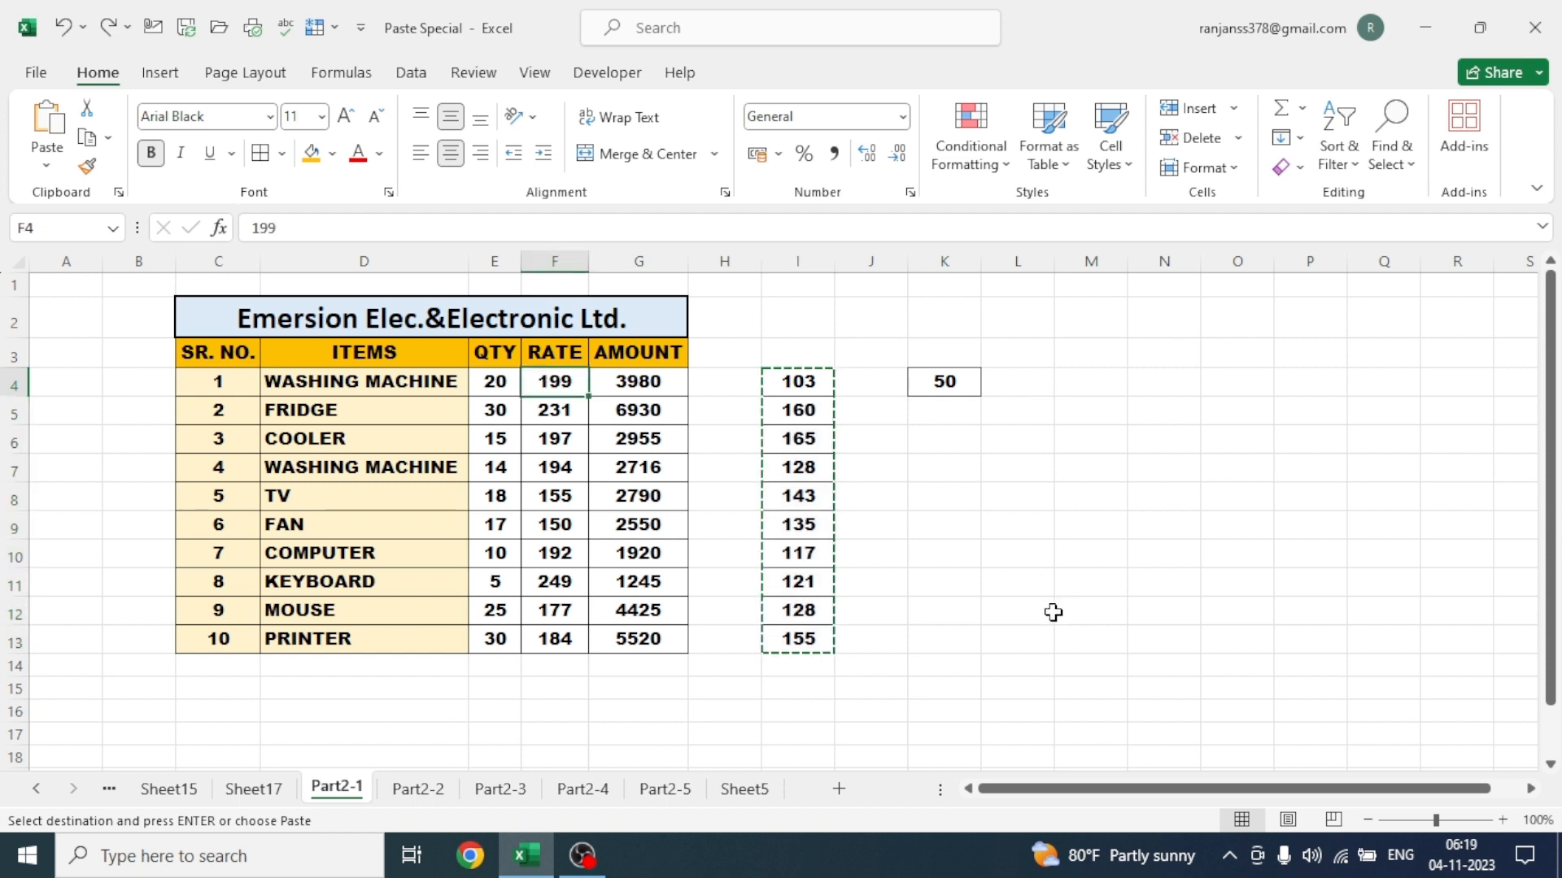
{"action": "key", "text": "ctrl+shift+Down"}
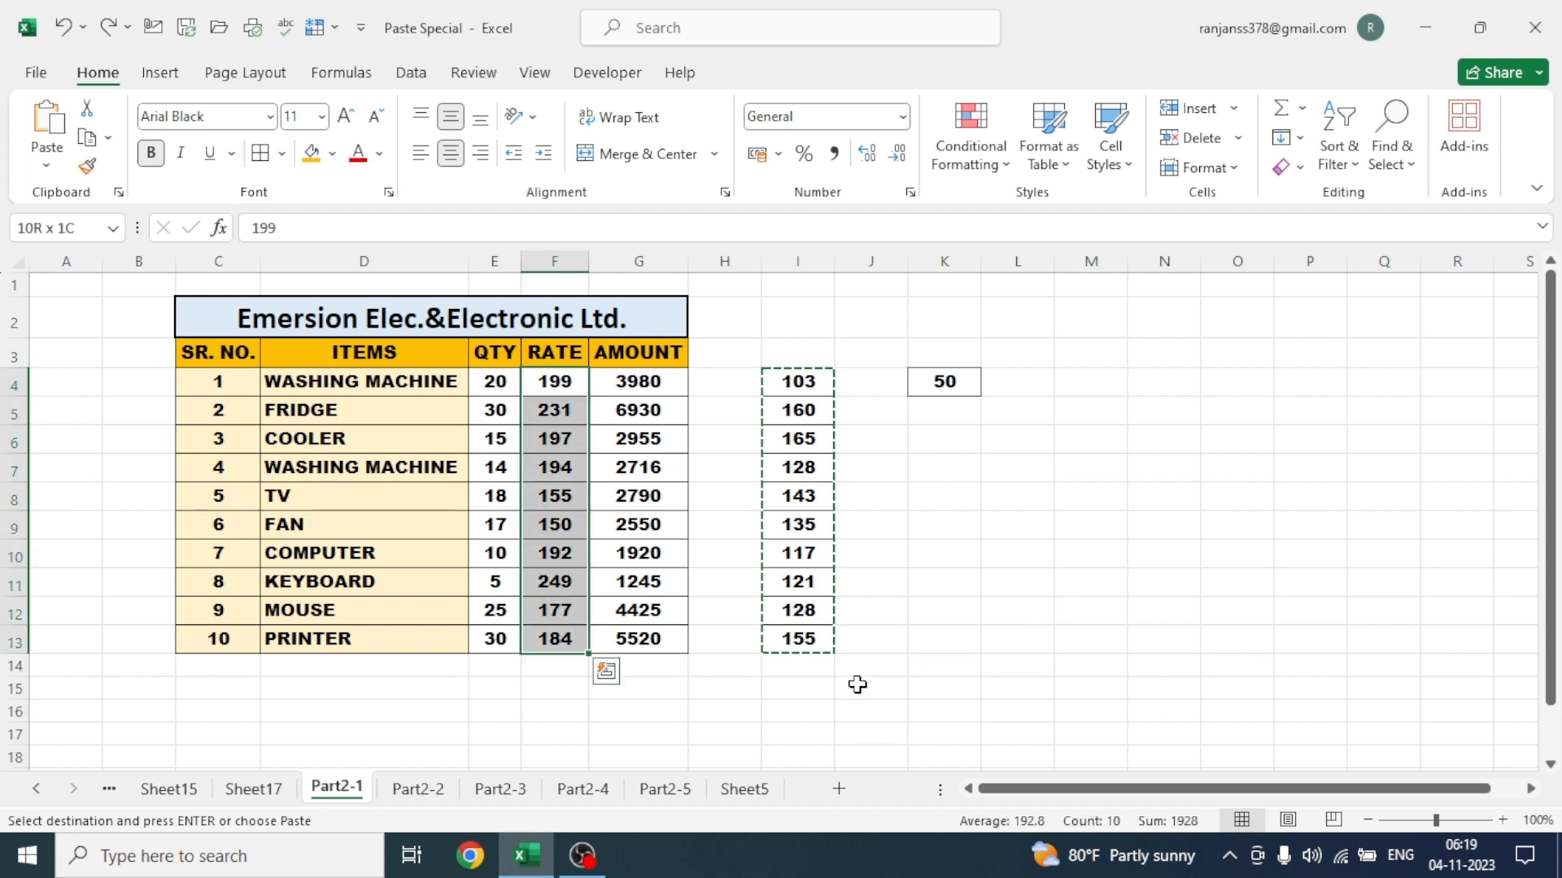
{"action": "key", "text": "ctrl+alt+v"}
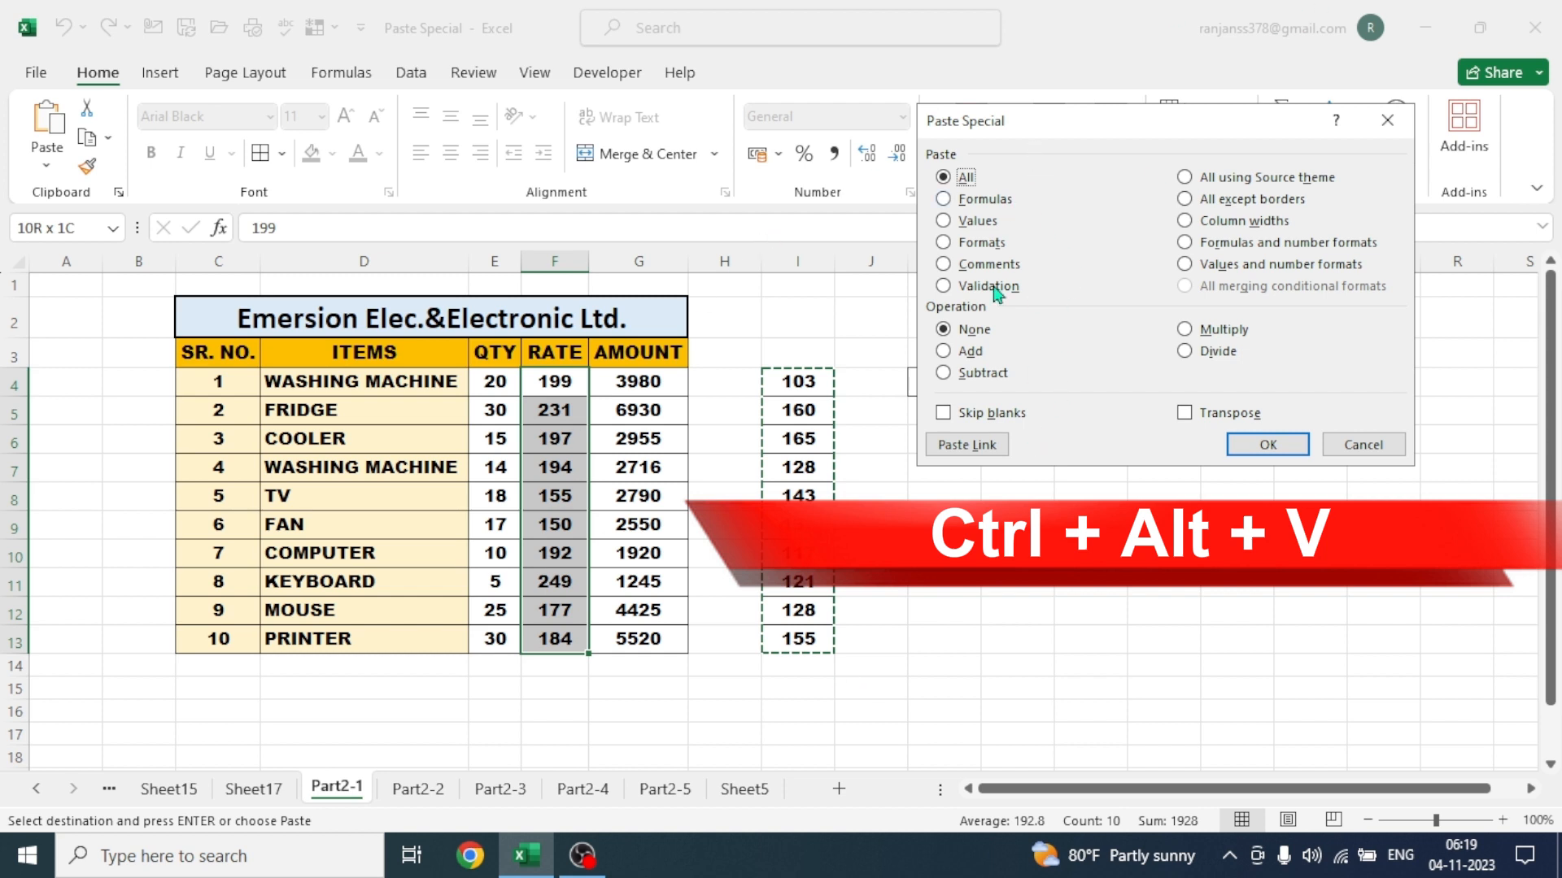
{"action": "left_click", "coordinate": [945, 354]}
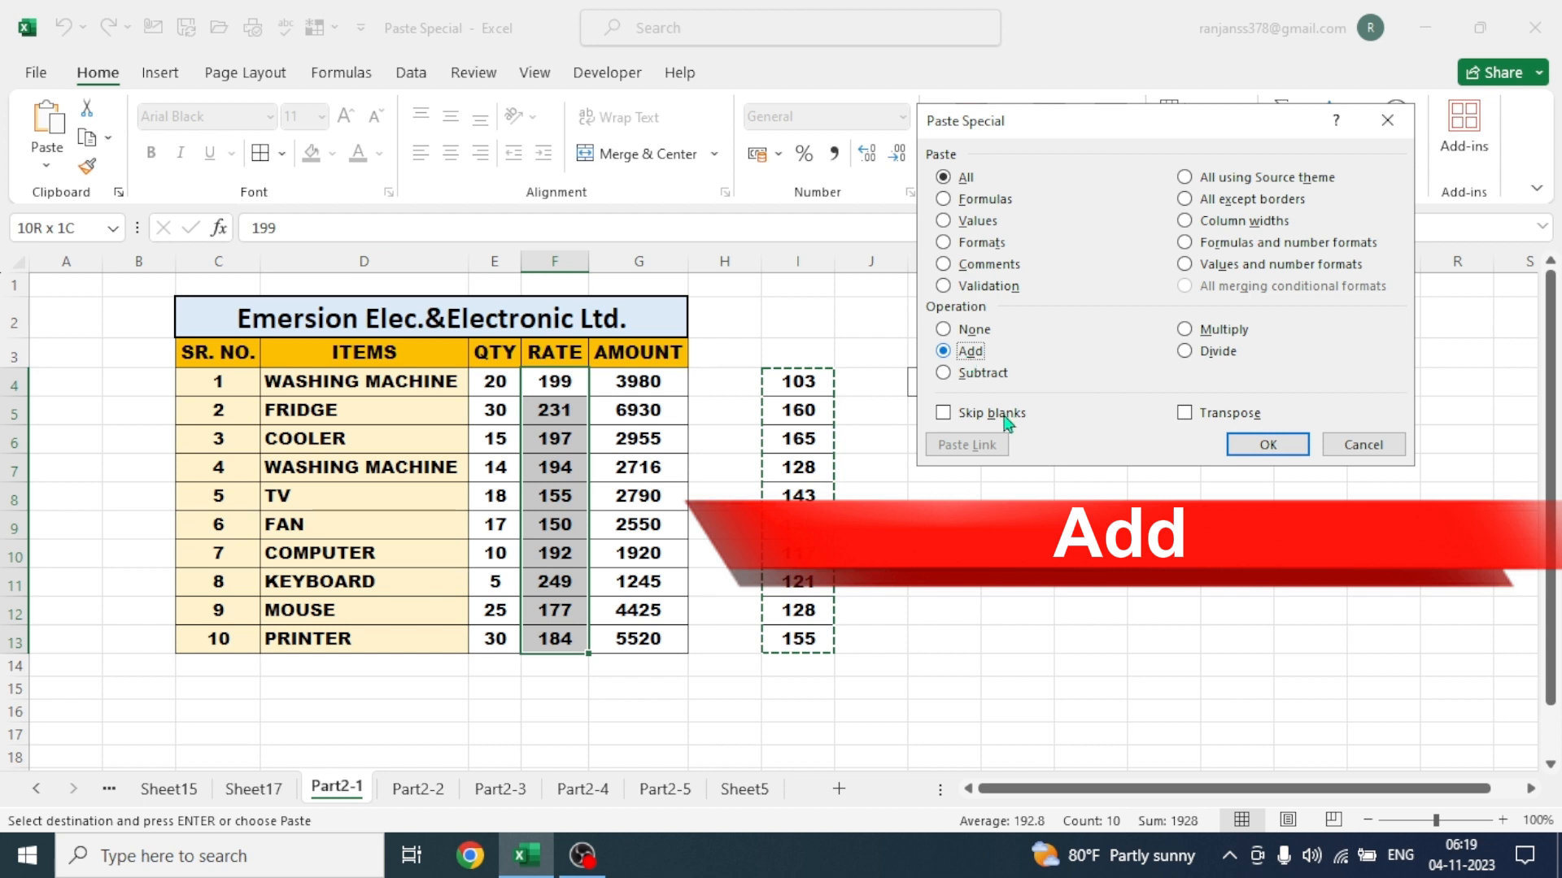
{"action": "left_click", "coordinate": [1267, 445]}
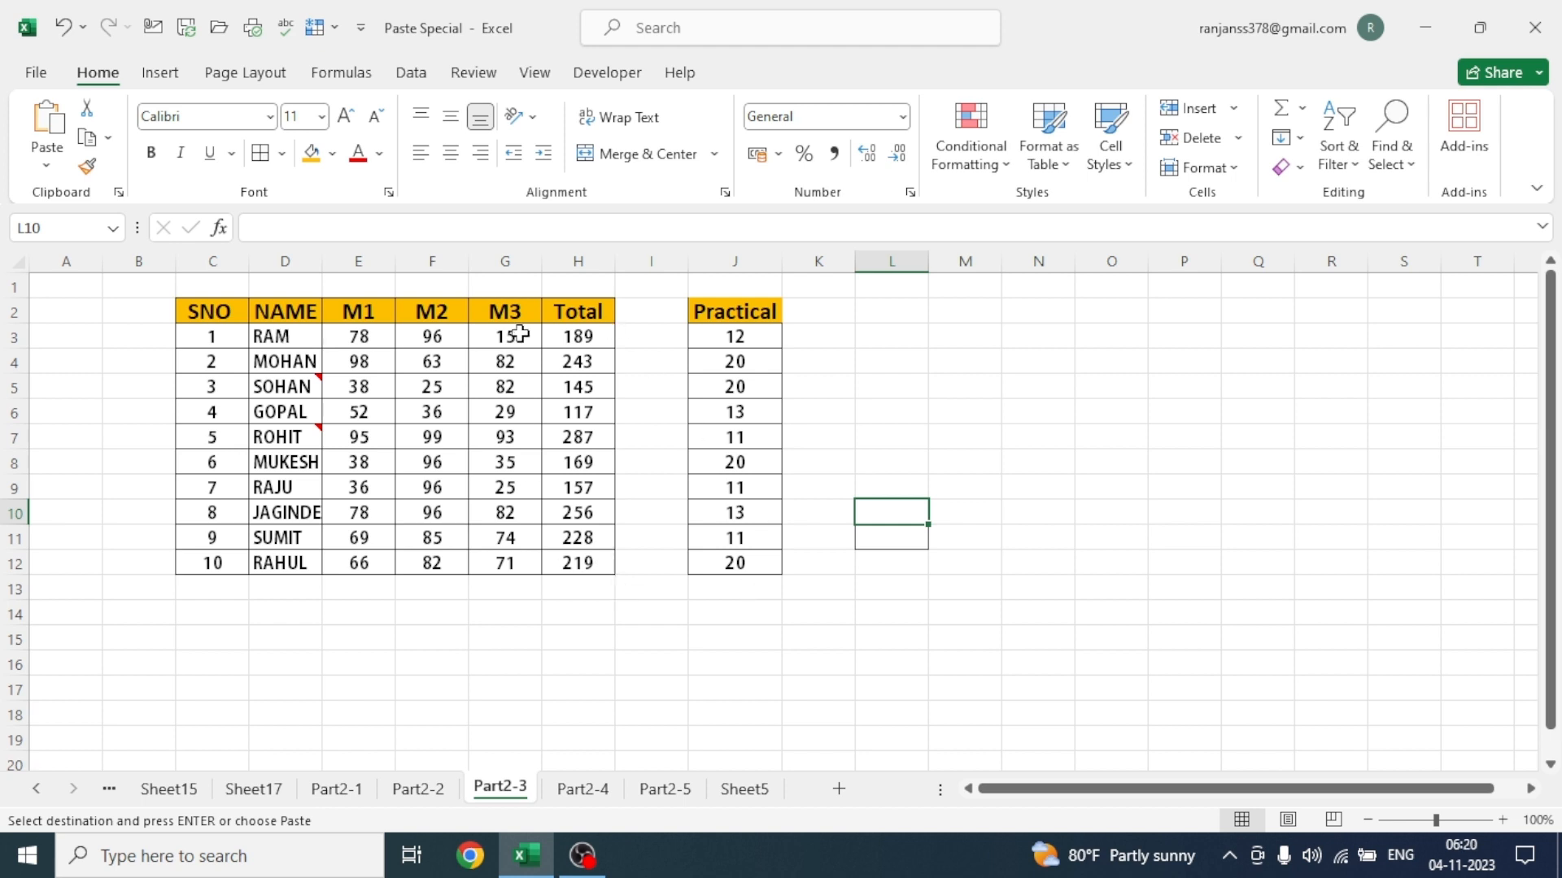
On sheet Part2-3, copy the Practical marks J3:J12 and add them to the Total cells H3:H12 with Paste Special Add
{"action": "left_click", "coordinate": [736, 335]}
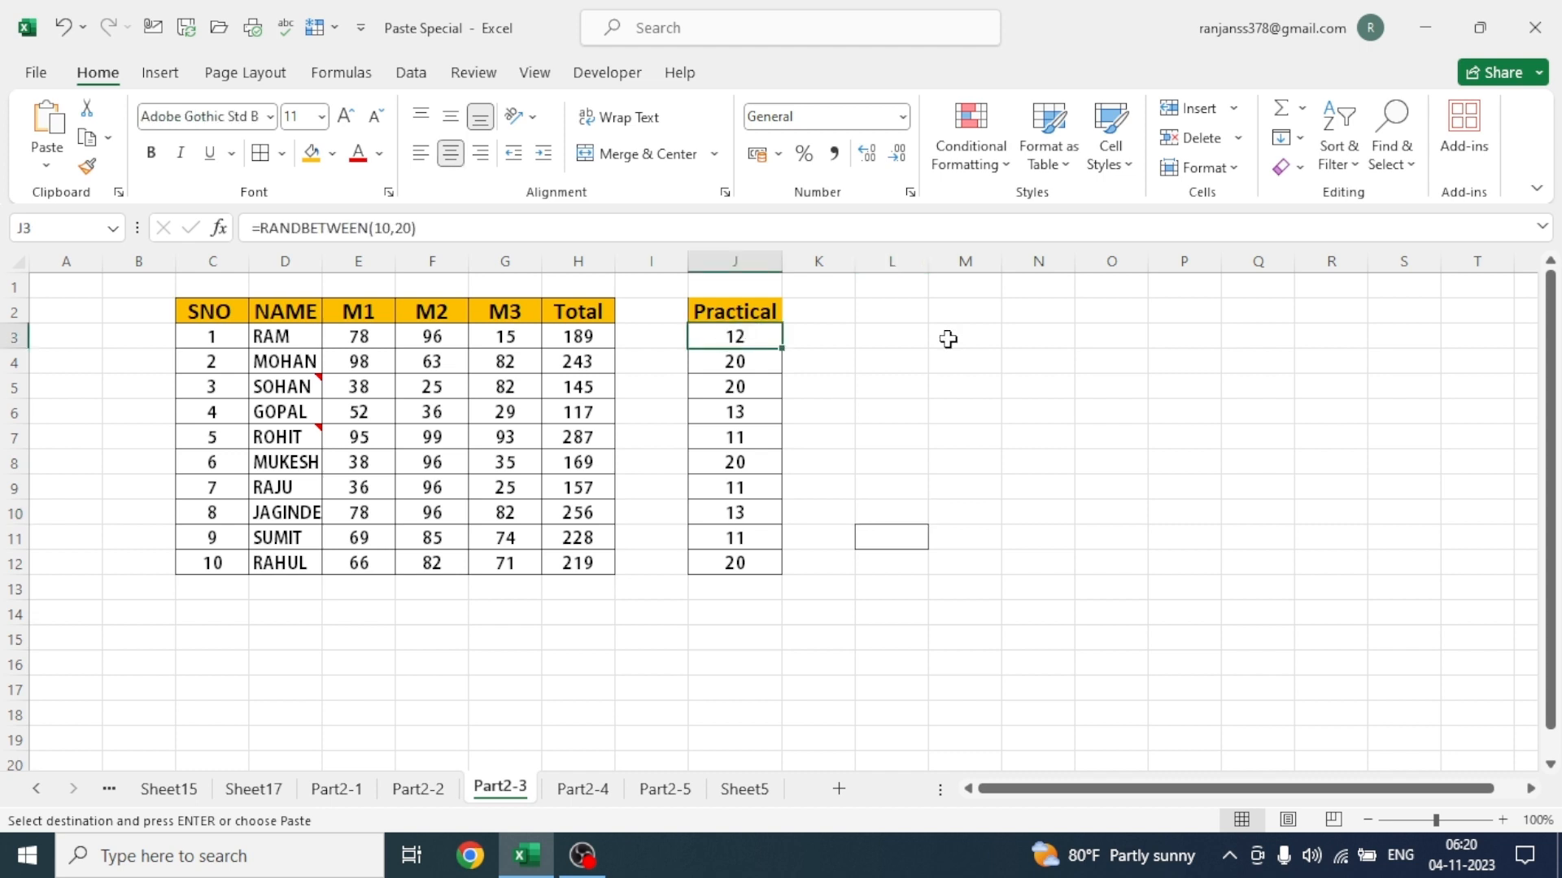
{"action": "key", "text": "ctrl+shift+Down"}
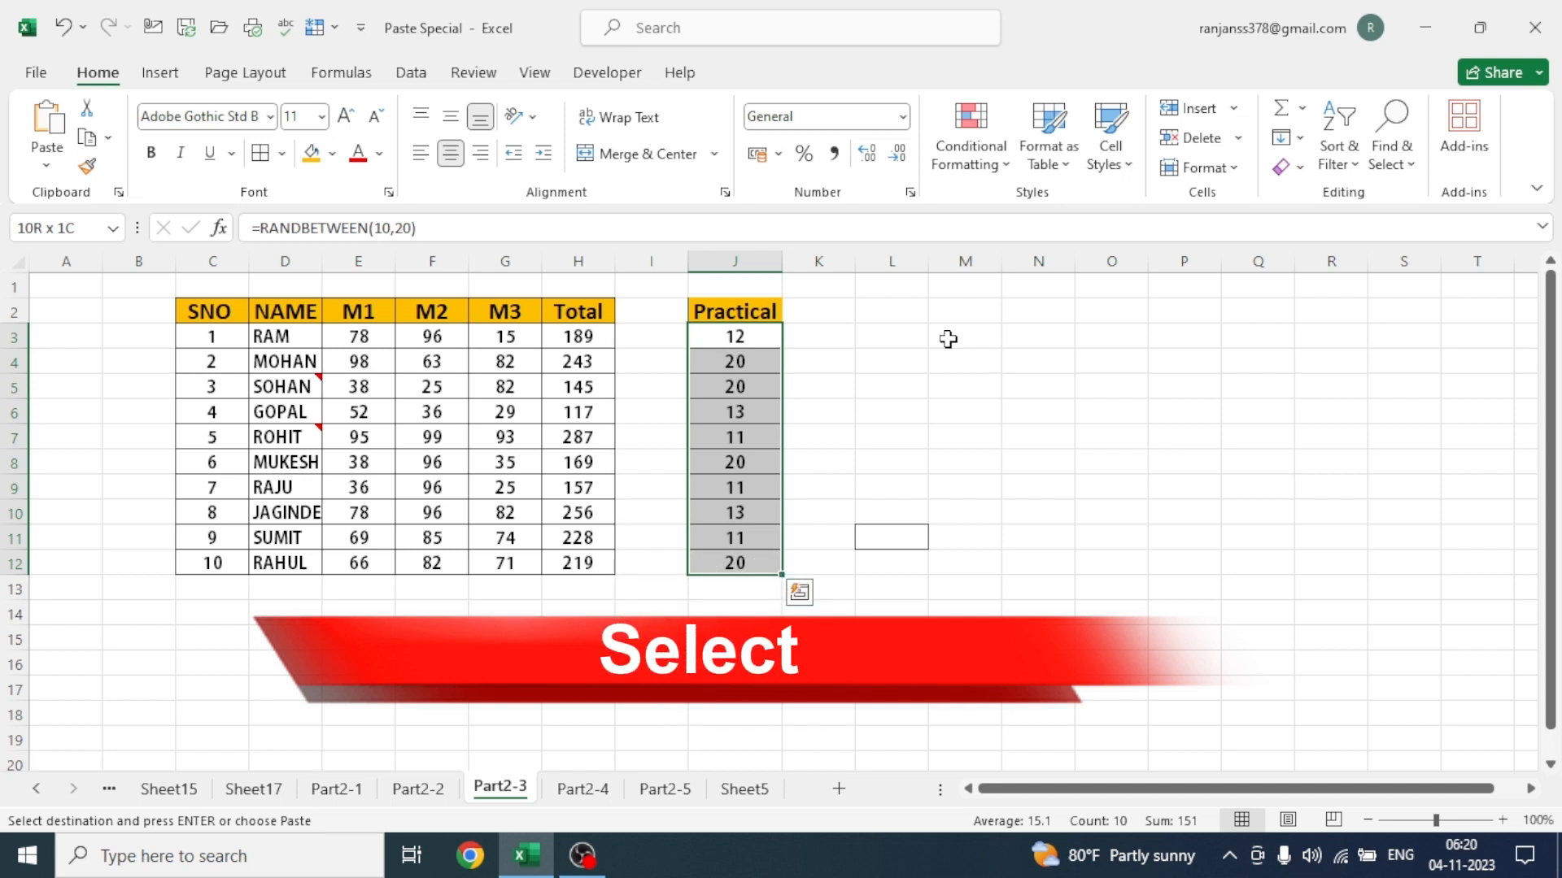
{"action": "key", "text": "ctrl+c"}
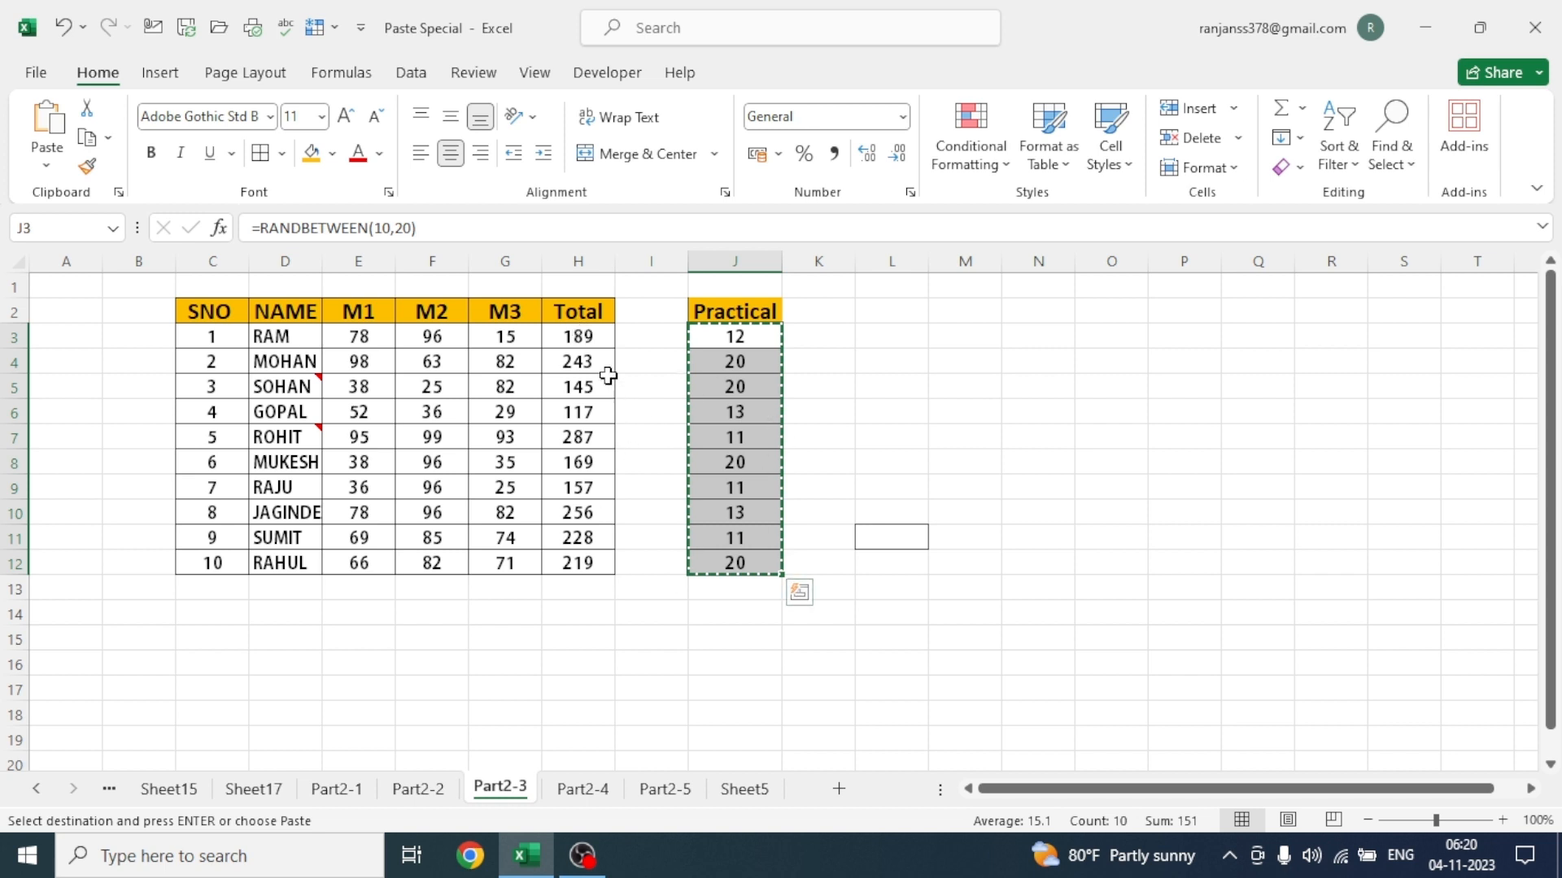
{"action": "left_click", "coordinate": [583, 337]}
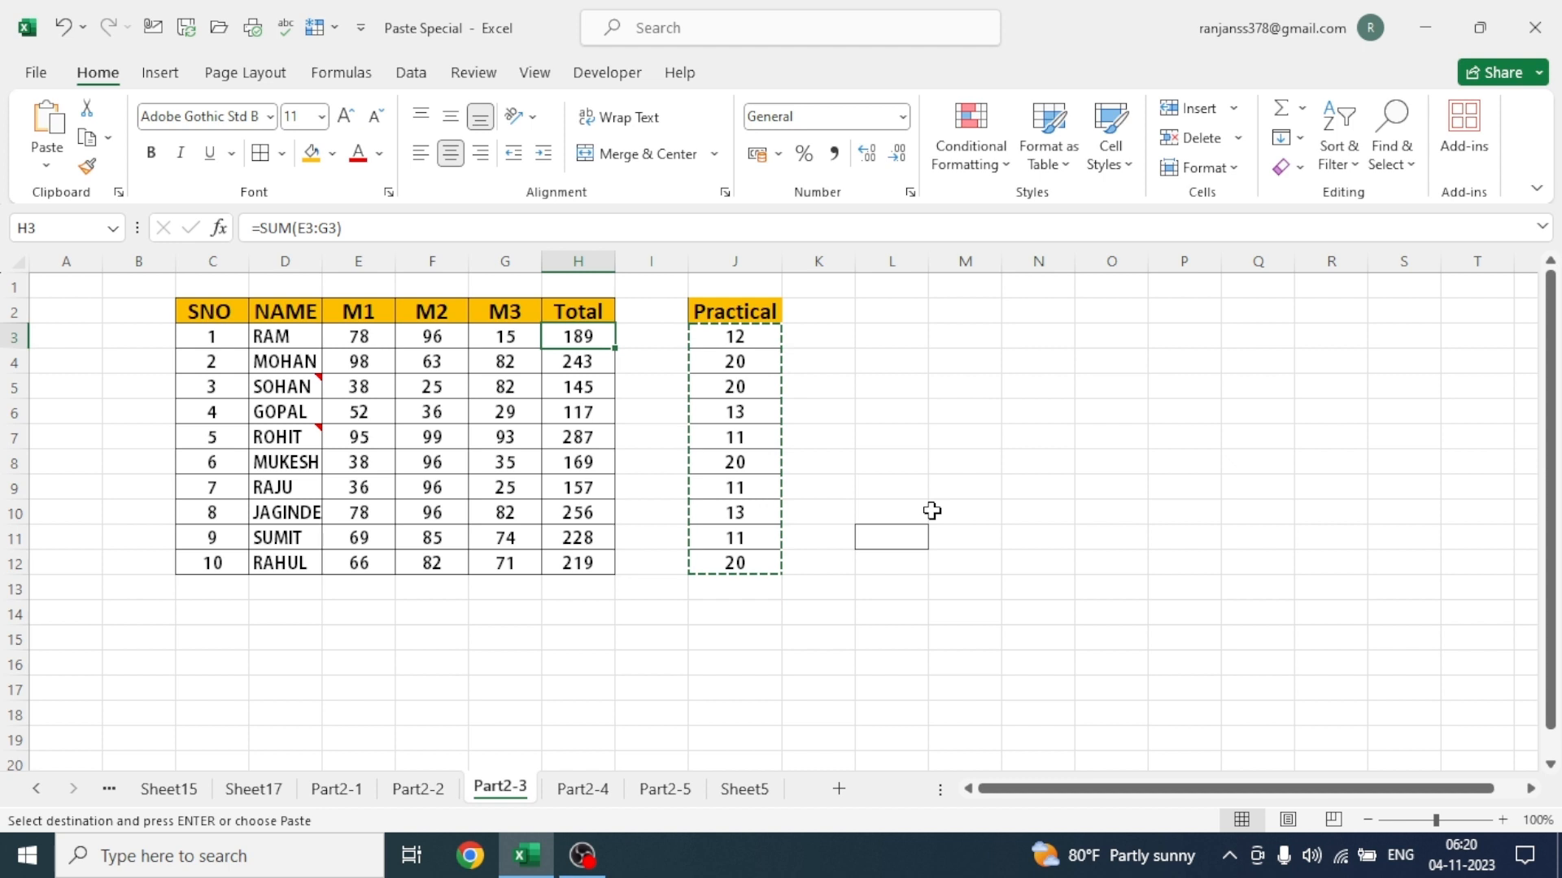
{"action": "key", "text": "ctrl+shift+Down"}
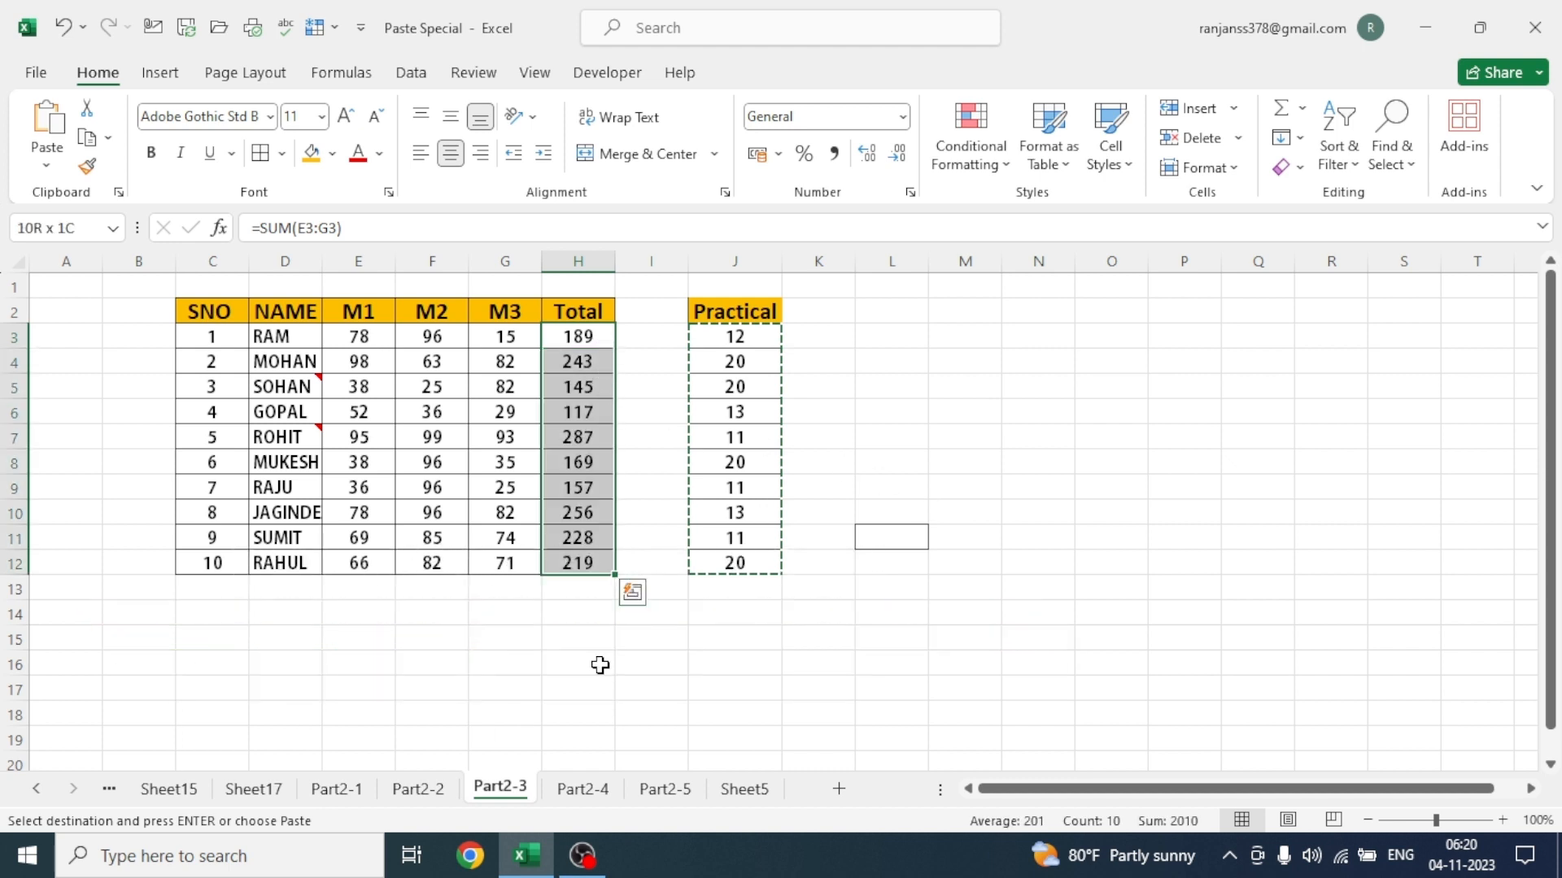
{"action": "key", "text": "ctrl+alt+v"}
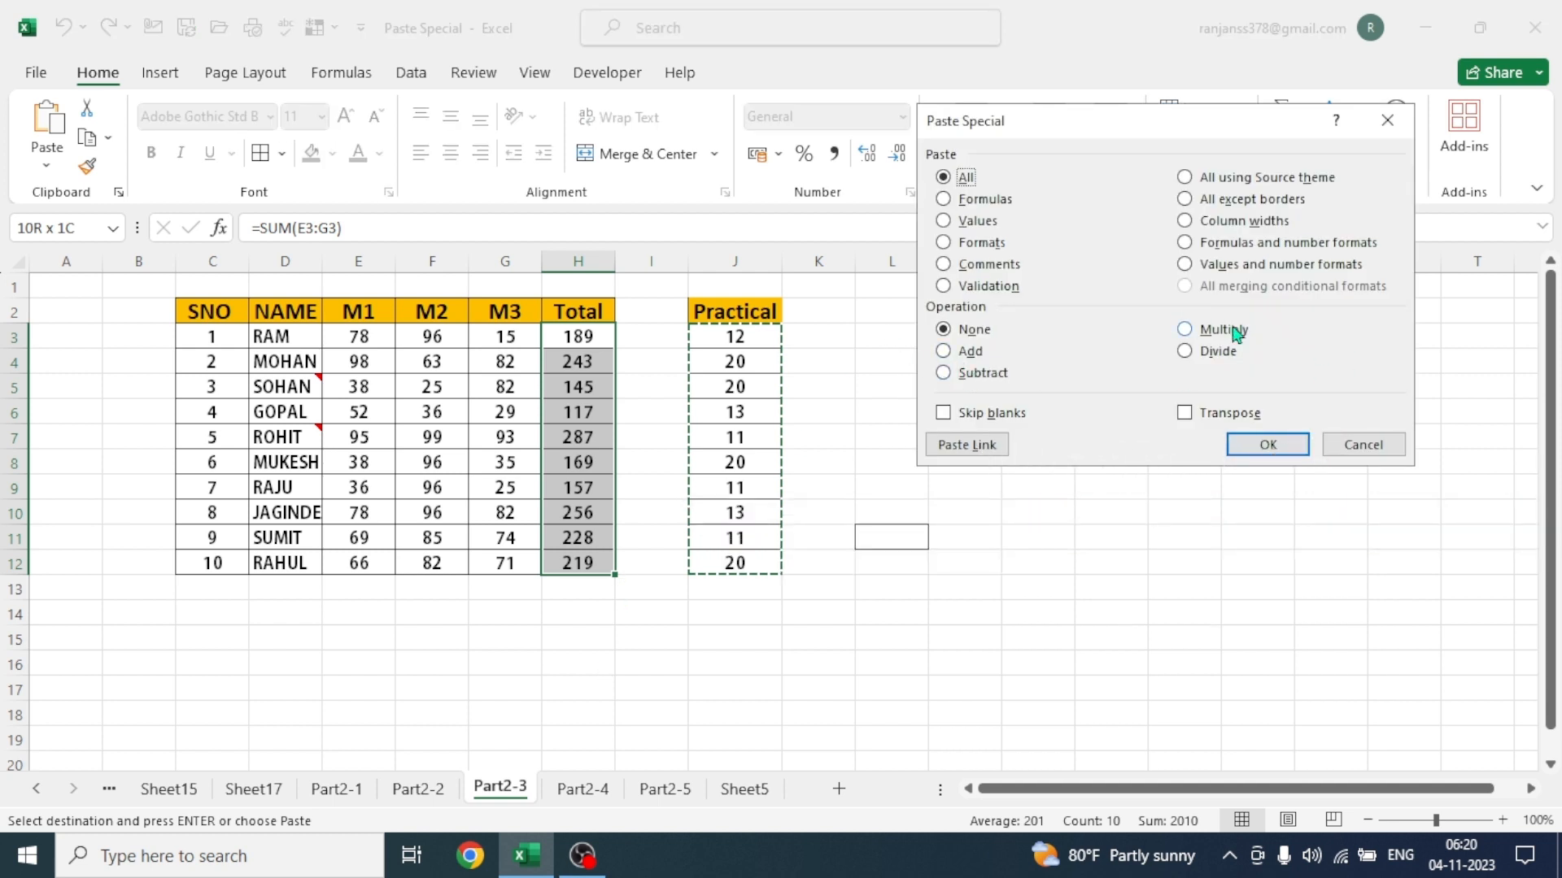
{"action": "key", "text": "alt+d"}
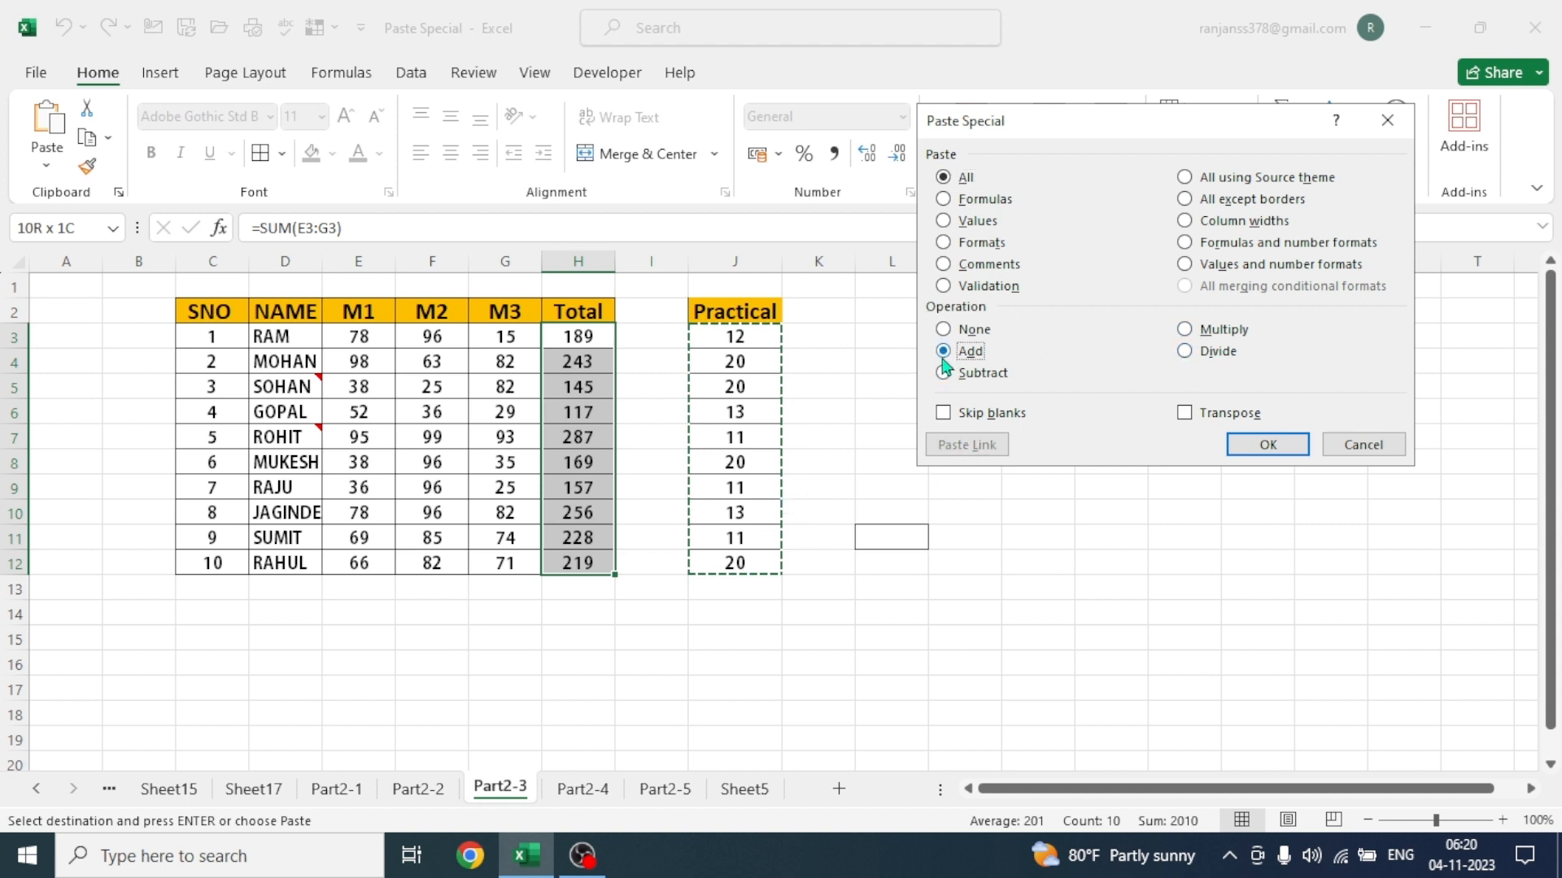
{"action": "left_click", "coordinate": [1267, 445]}
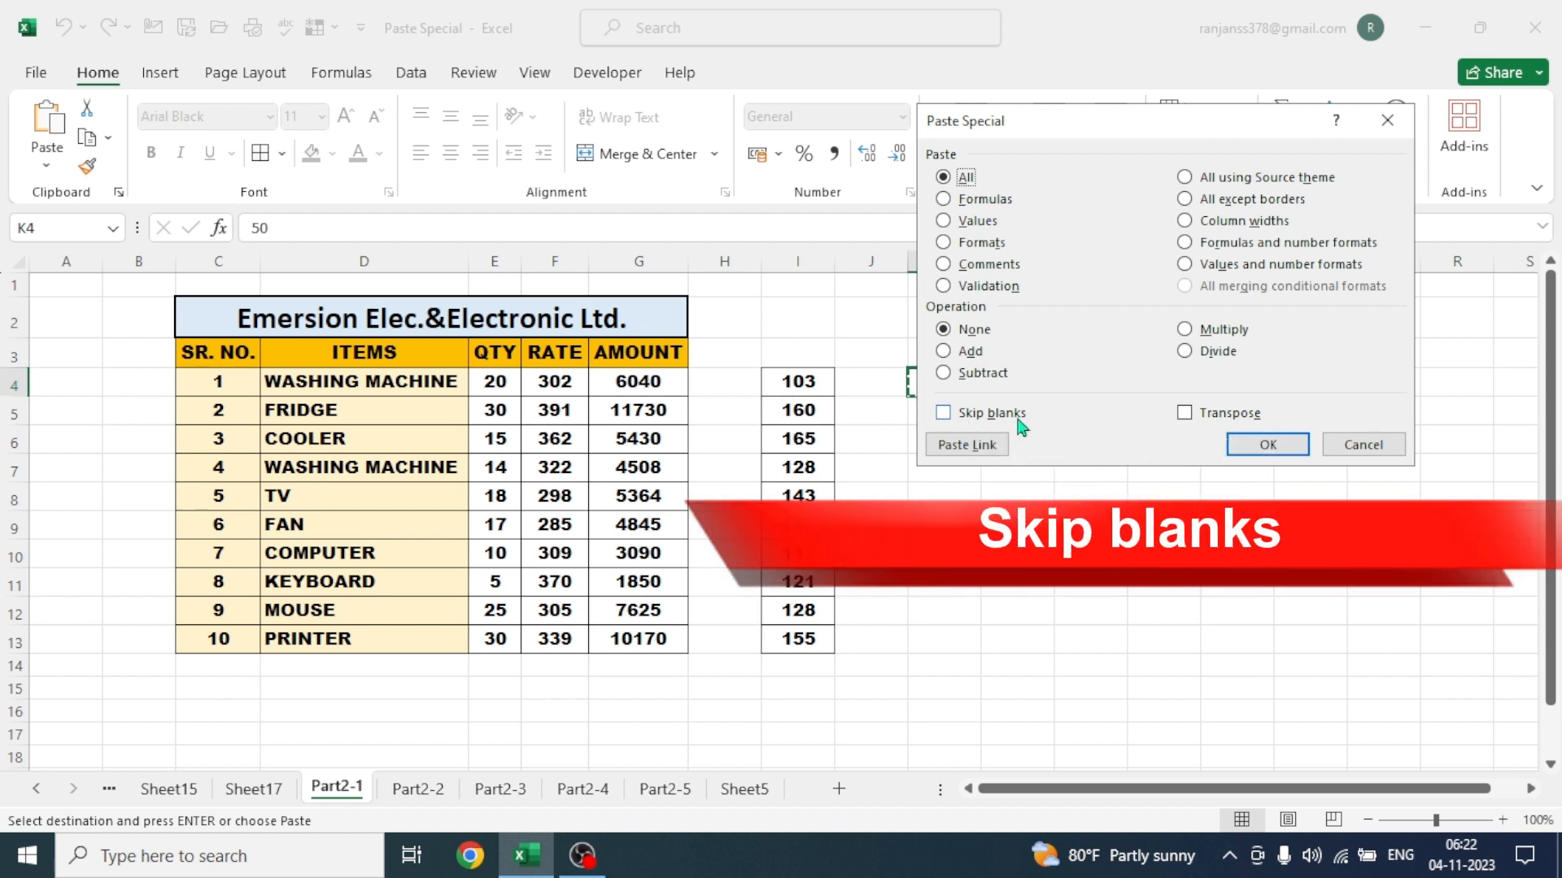
Copy K4:K13 on sheet Part2-1 and paste it over the RATE cells F4:F13 with the Paste Special Skip blanks option
{"action": "left_click", "coordinate": [1359, 452]}
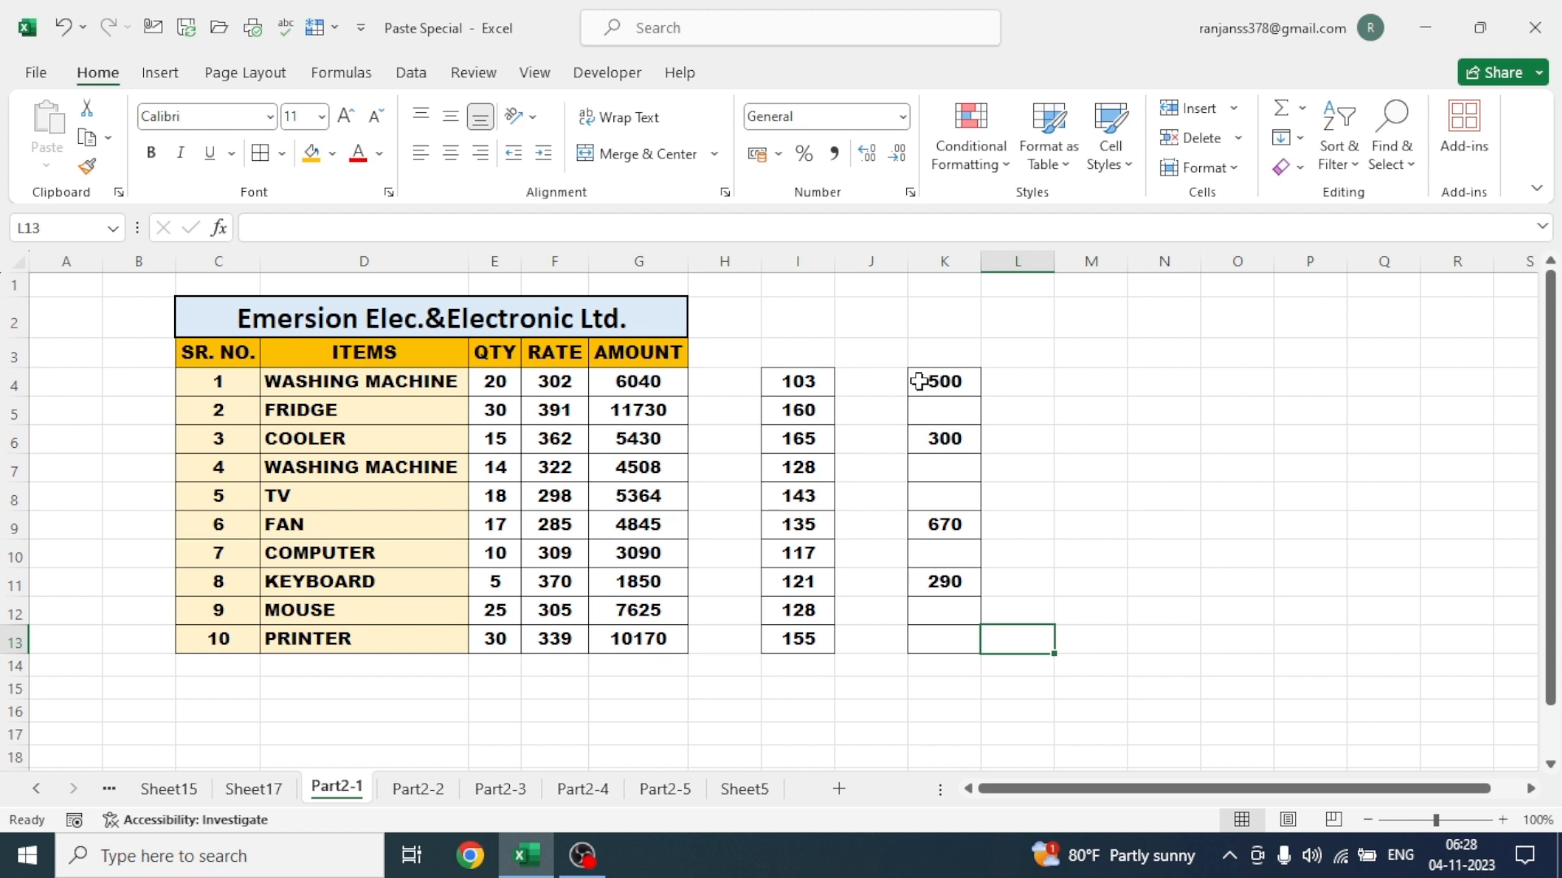
{"action": "left_click_drag", "start_coordinate": [943, 381], "coordinate": [948, 641]}
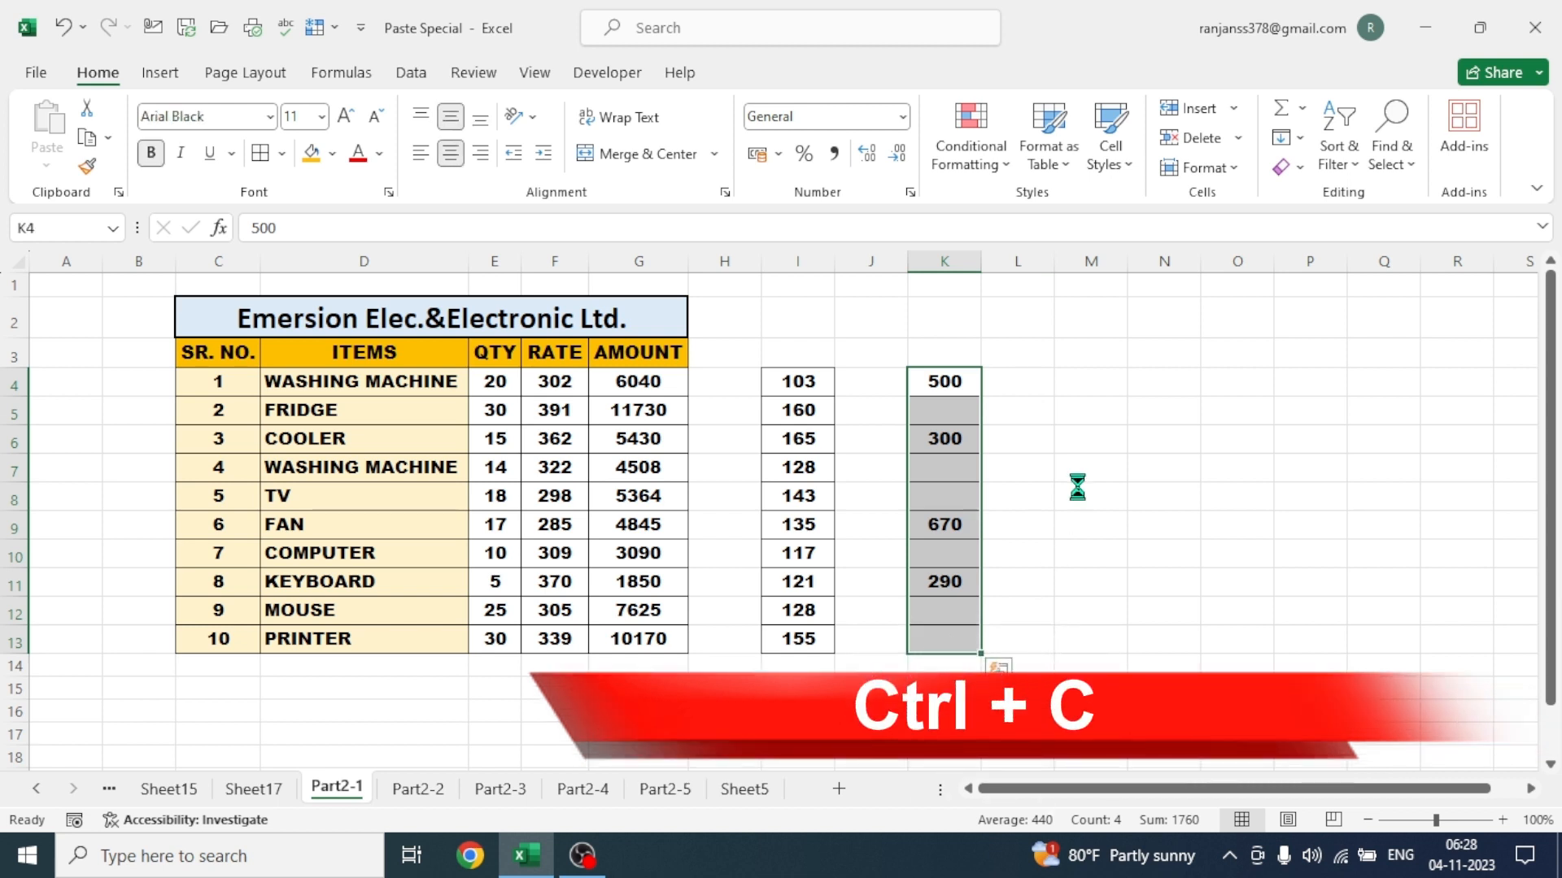
{"action": "key", "text": "ctrl+c"}
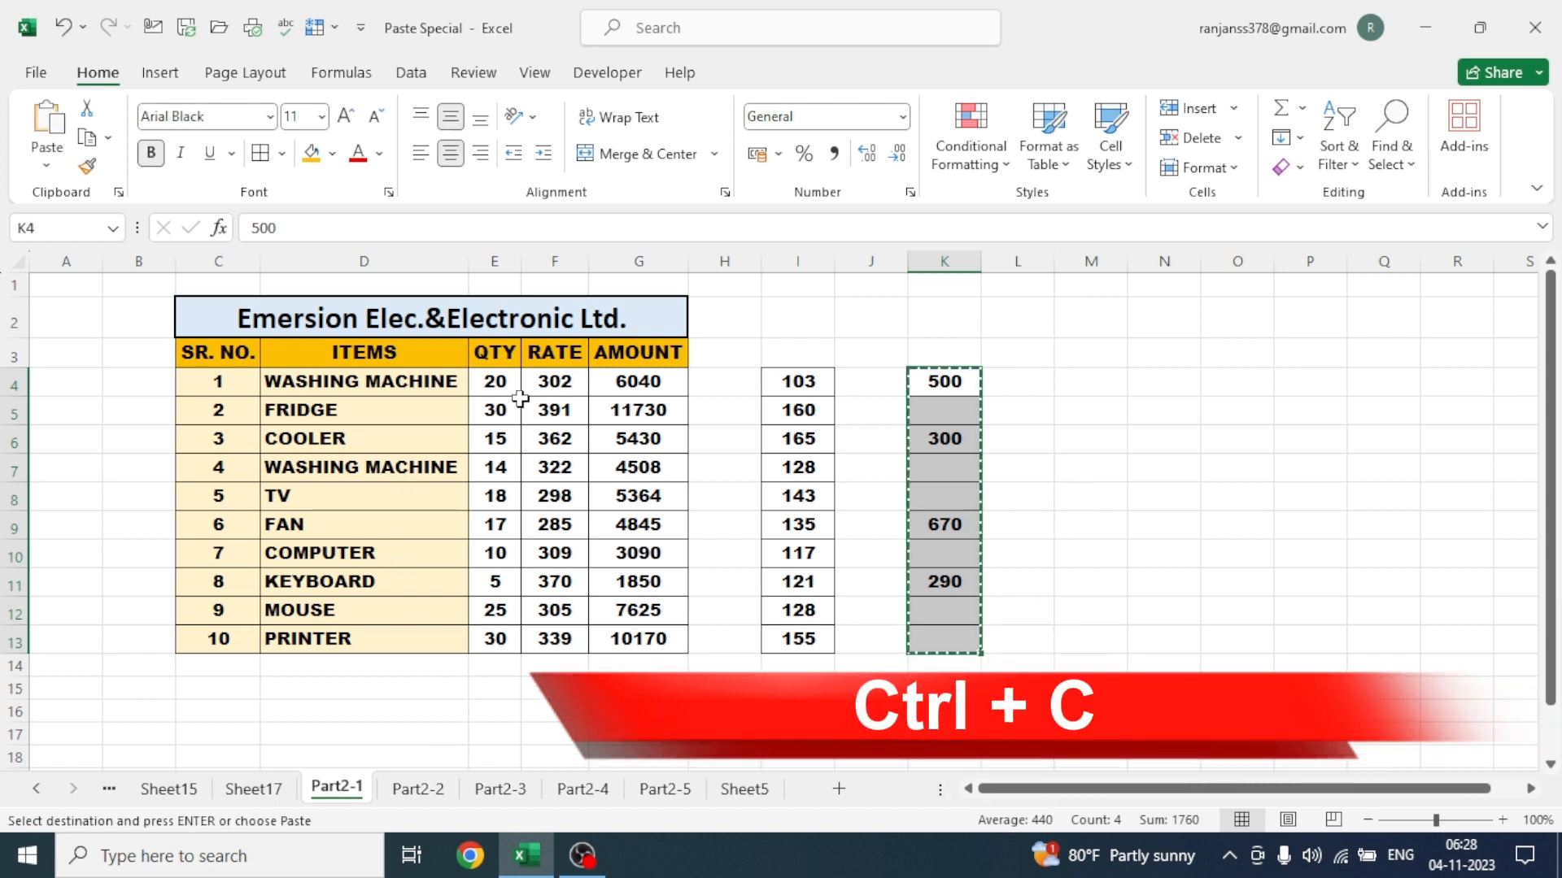
{"action": "left_click", "coordinate": [563, 383]}
{"action": "left_click_drag", "start_coordinate": [563, 383], "coordinate": [558, 640]}
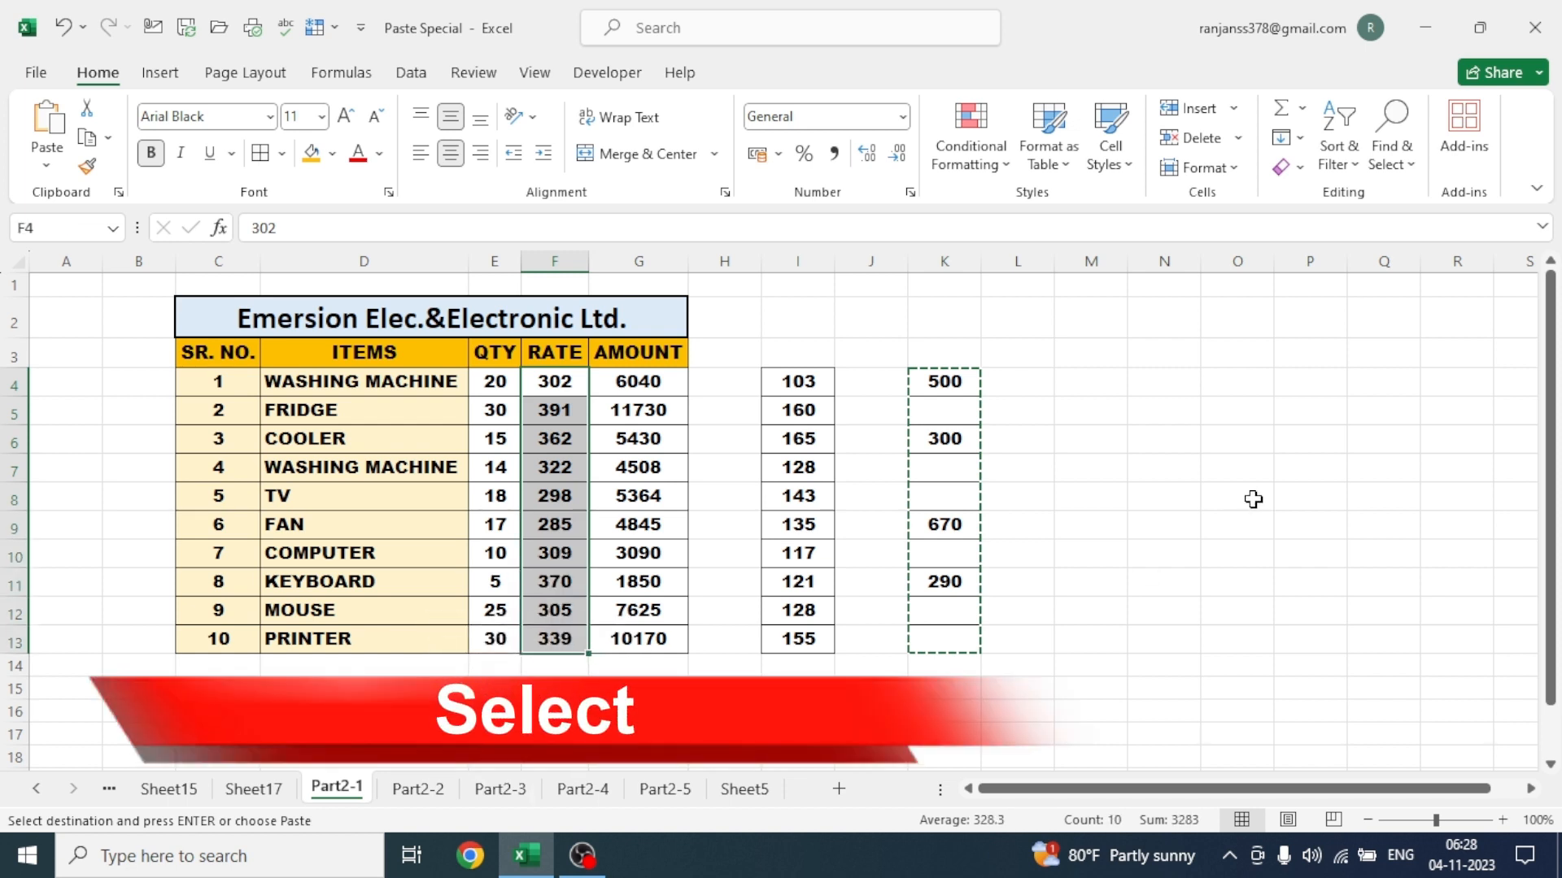
{"action": "key", "text": "ctrl+alt+v"}
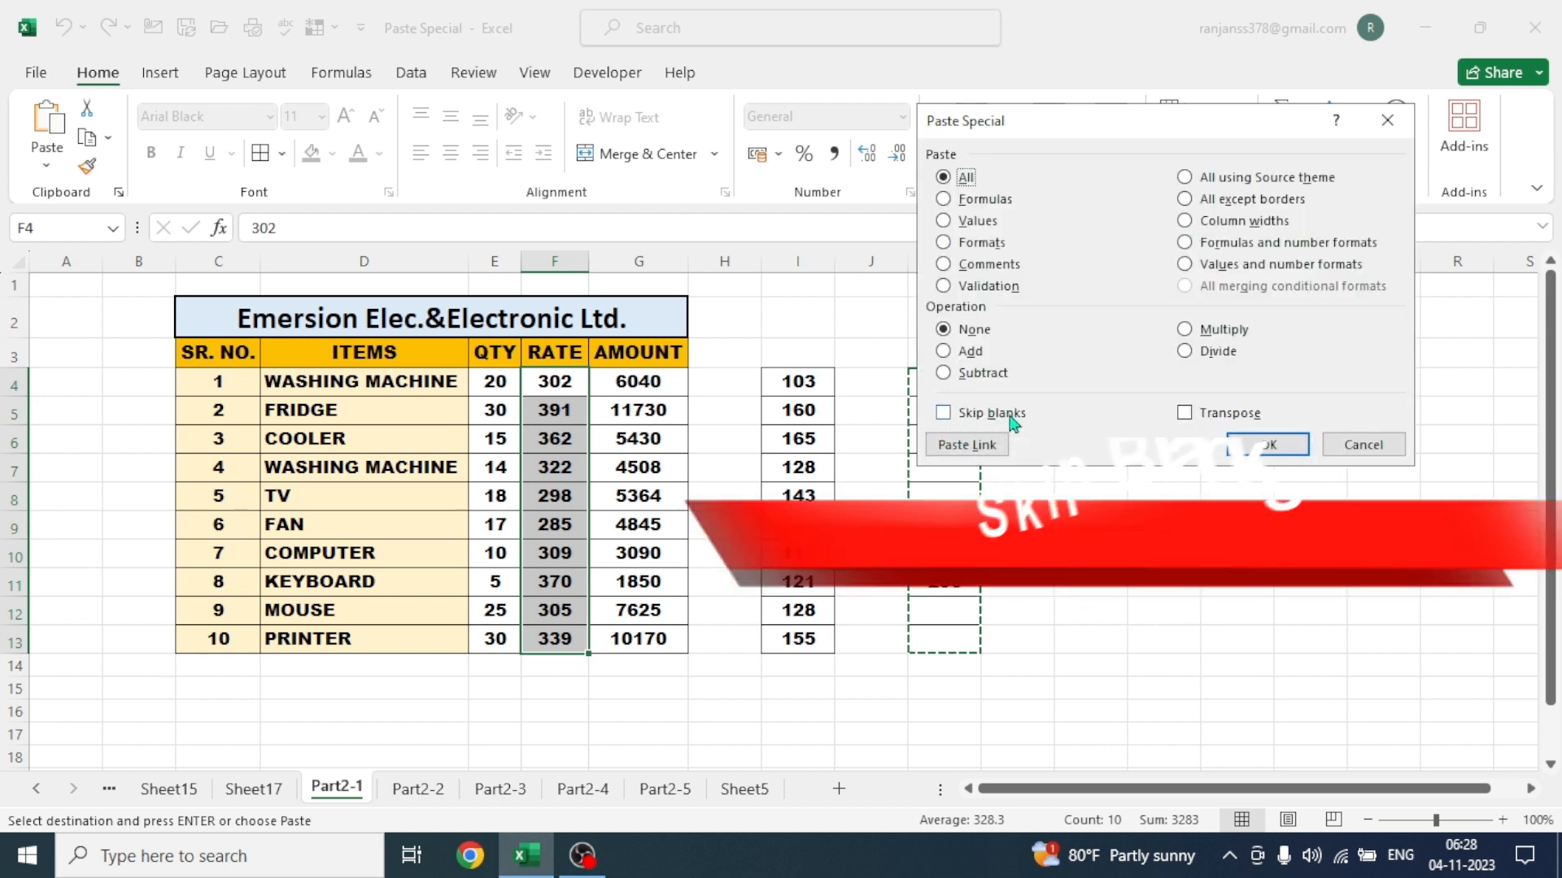
{"action": "left_click", "coordinate": [942, 414]}
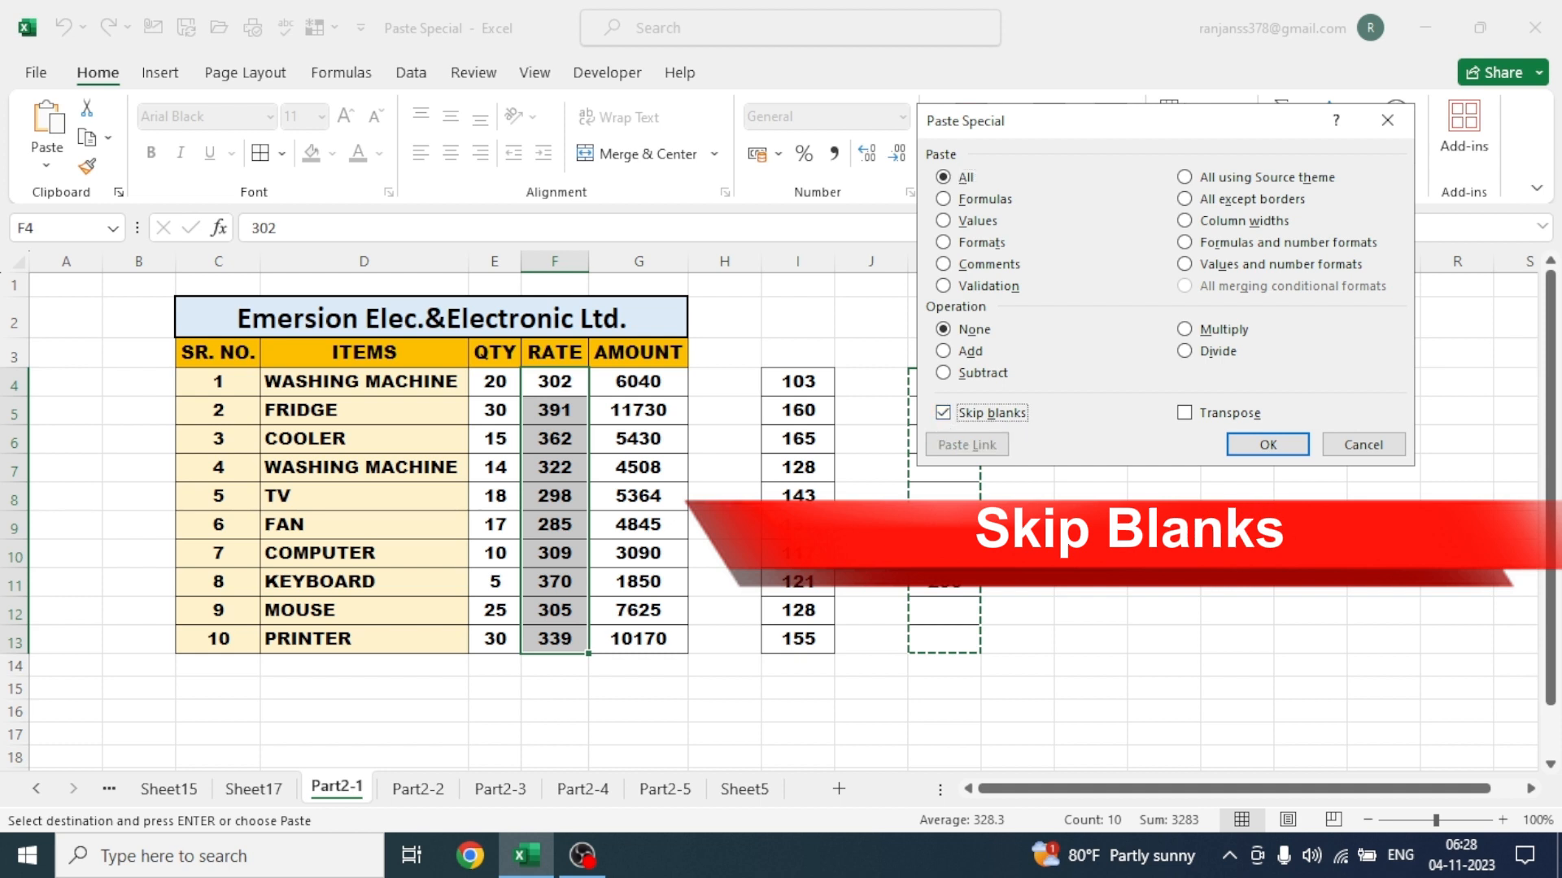
{"action": "left_click_drag", "start_coordinate": [1153, 121], "coordinate": [1258, 73]}
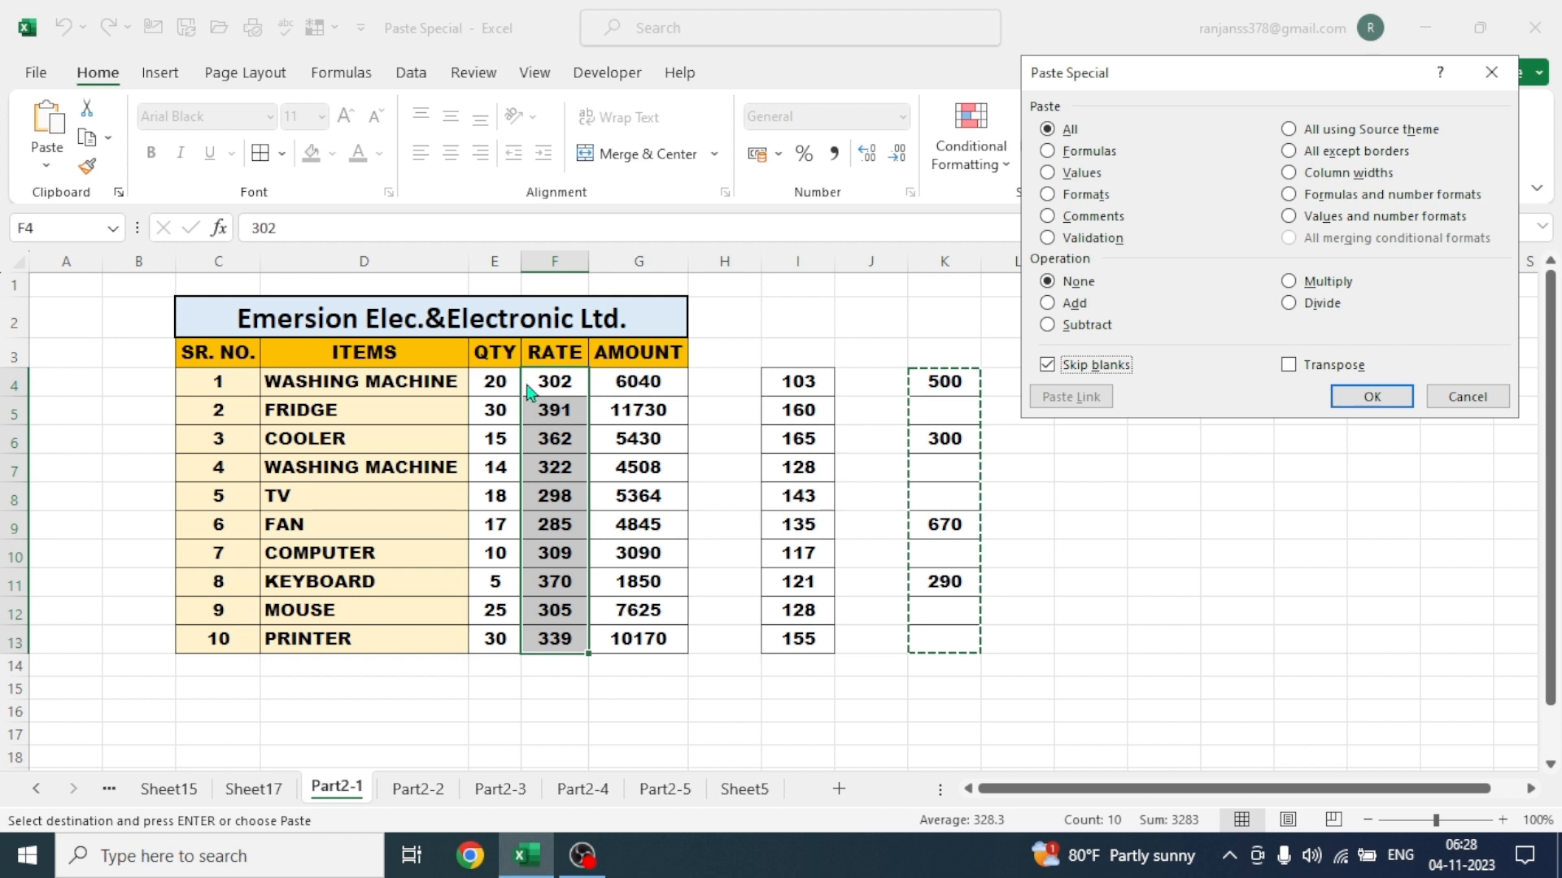
{"action": "left_click", "coordinate": [1372, 396]}
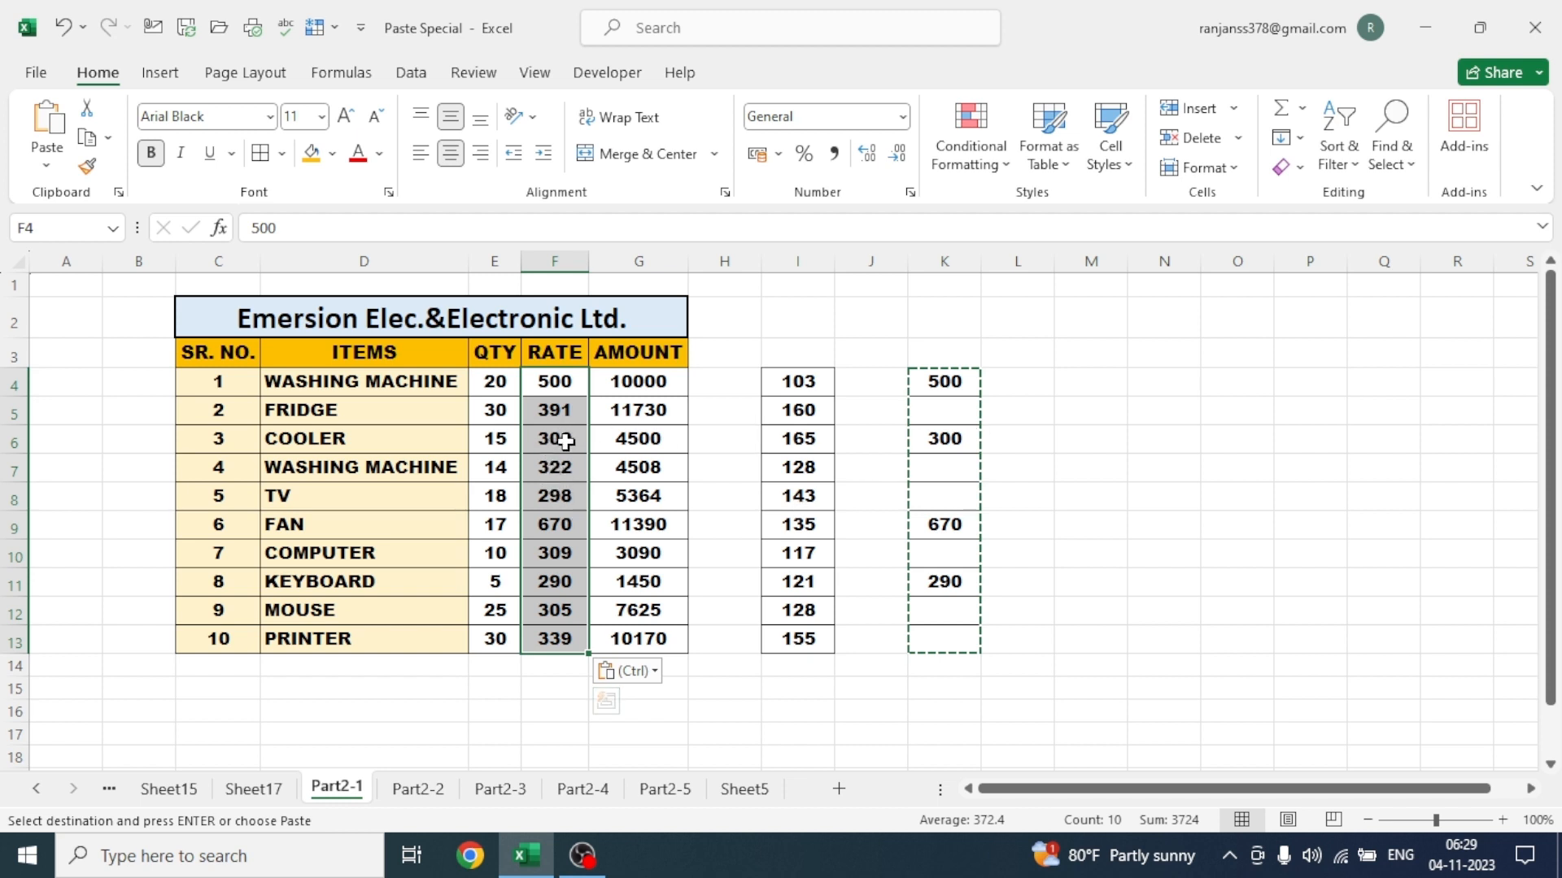
On sheet Part2-2, copy the new model numbers in K4:K13 and paste them over the Model No. cells F4:F13 with Skip blanks enabled
{"action": "key", "text": "ctrl+Page_Down"}
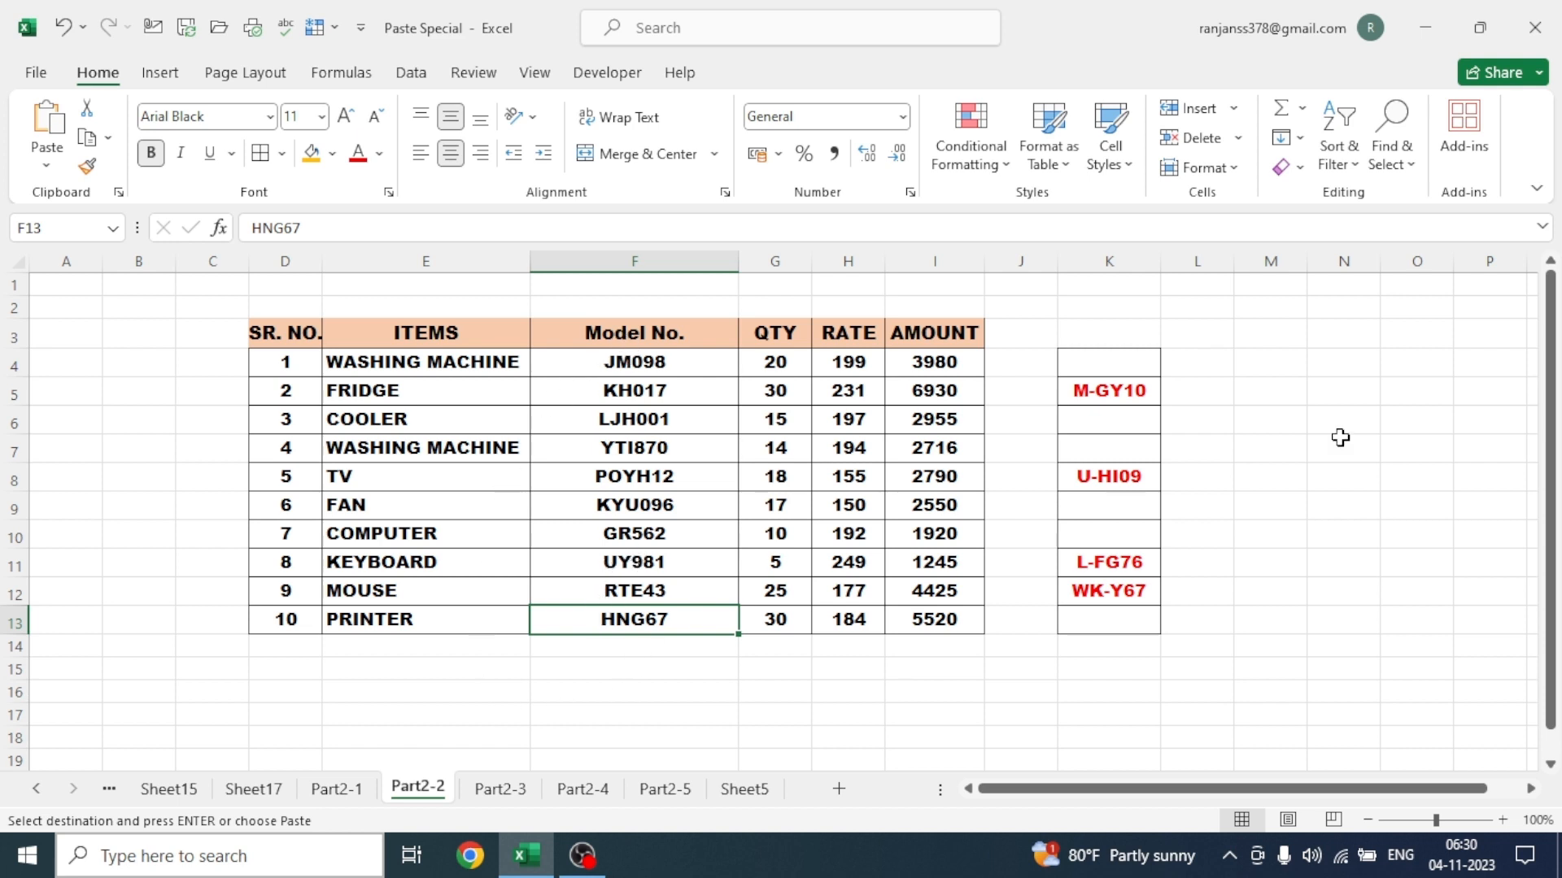
{"action": "left_click", "coordinate": [1105, 364]}
{"action": "left_click_drag", "start_coordinate": [1104, 385], "coordinate": [1106, 621]}
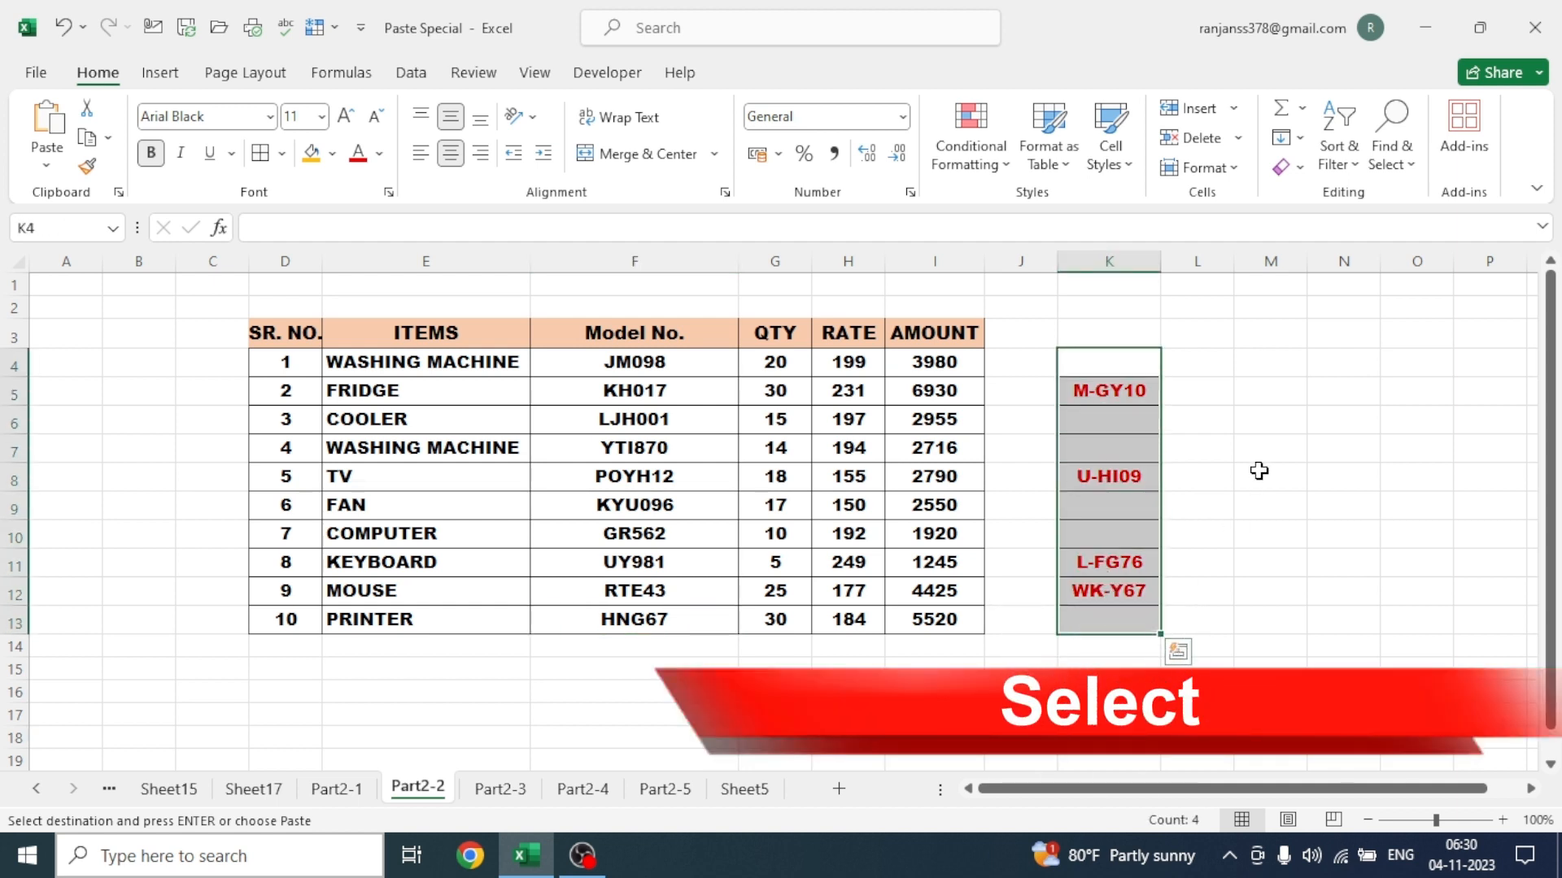
{"action": "key", "text": "ctrl+c"}
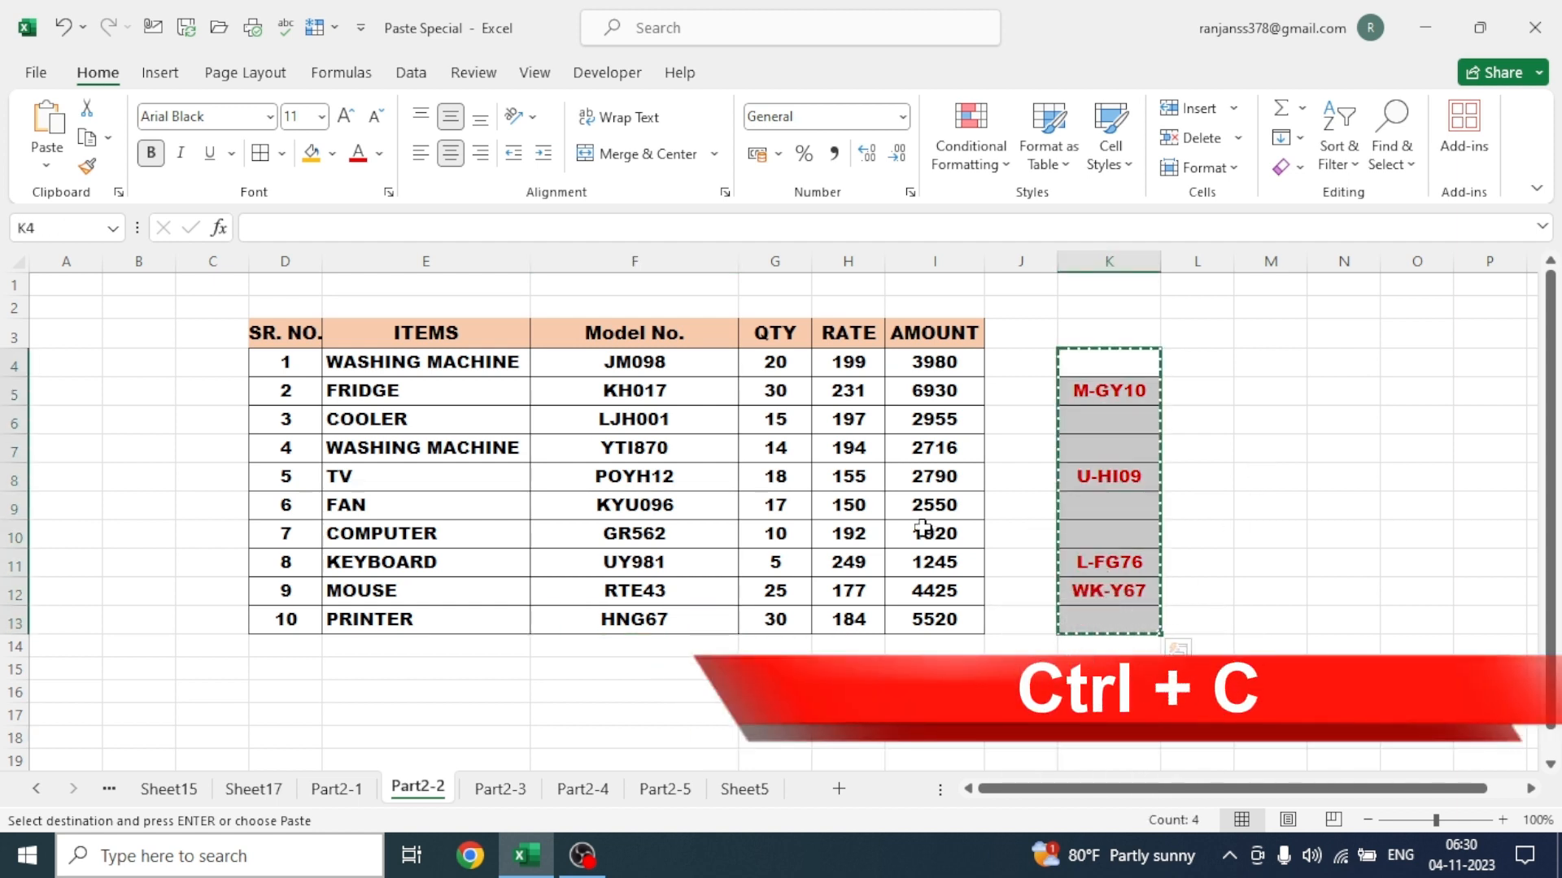
{"action": "left_click_drag", "start_coordinate": [618, 361], "coordinate": [628, 611]}
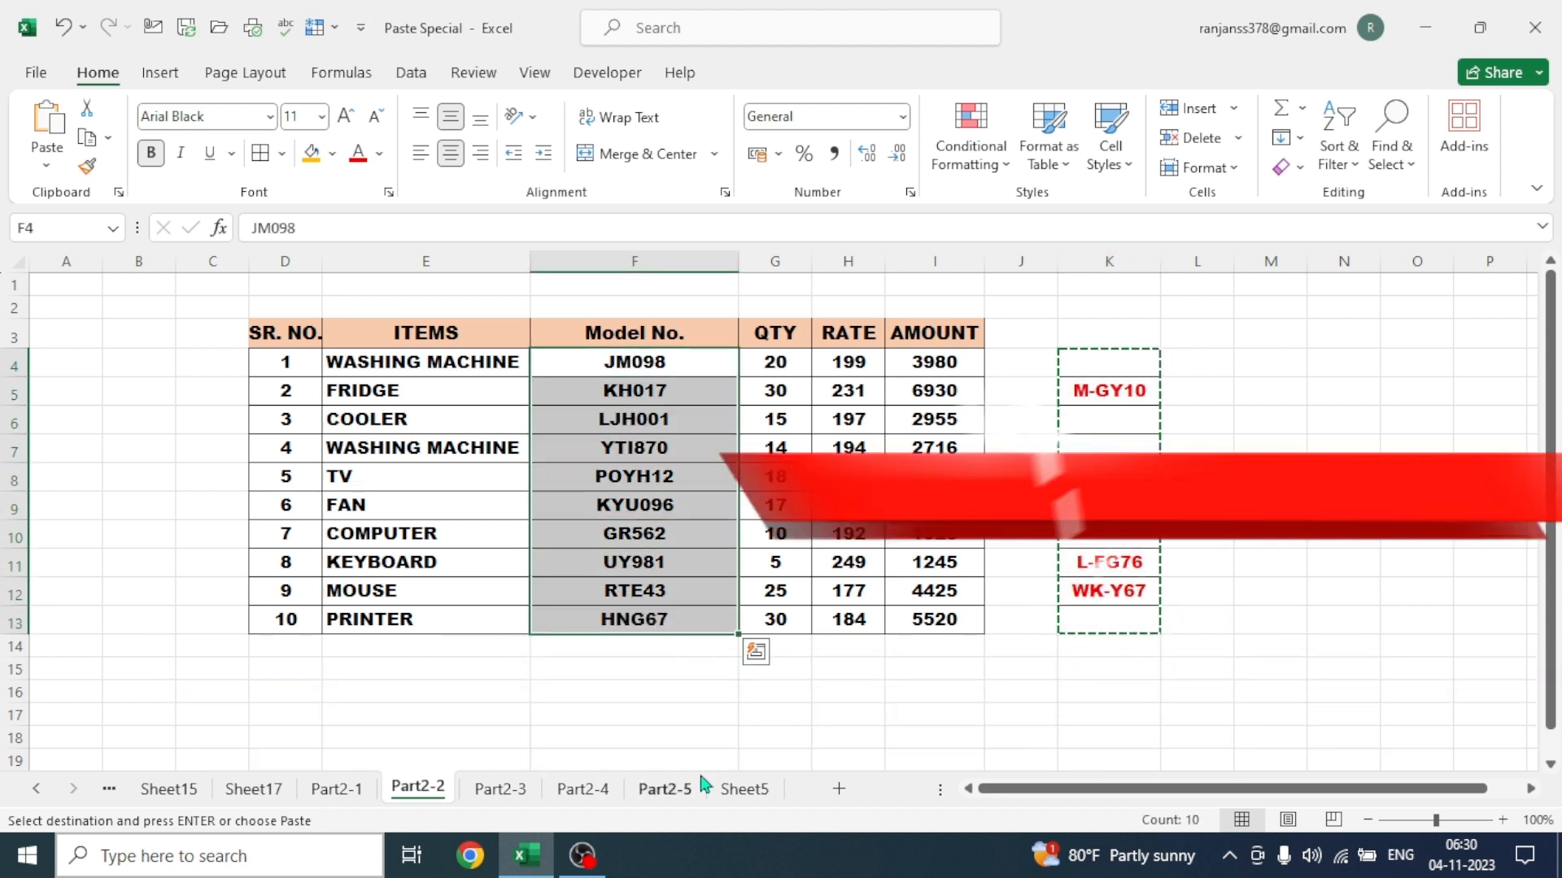
{"action": "key", "text": "ctrl+alt+v"}
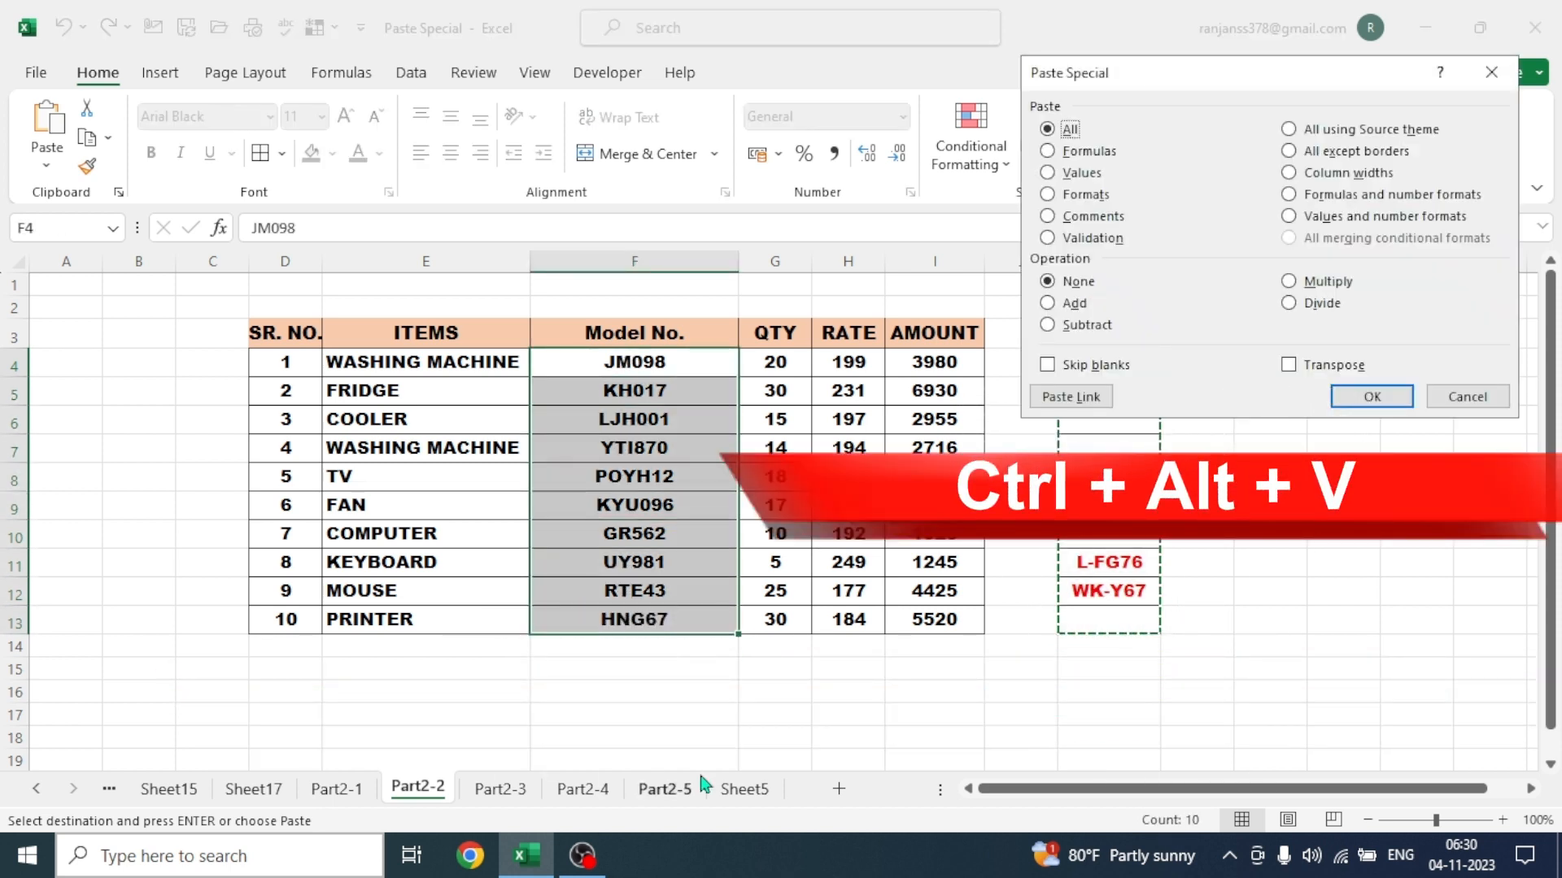
{"action": "left_click", "coordinate": [1047, 365]}
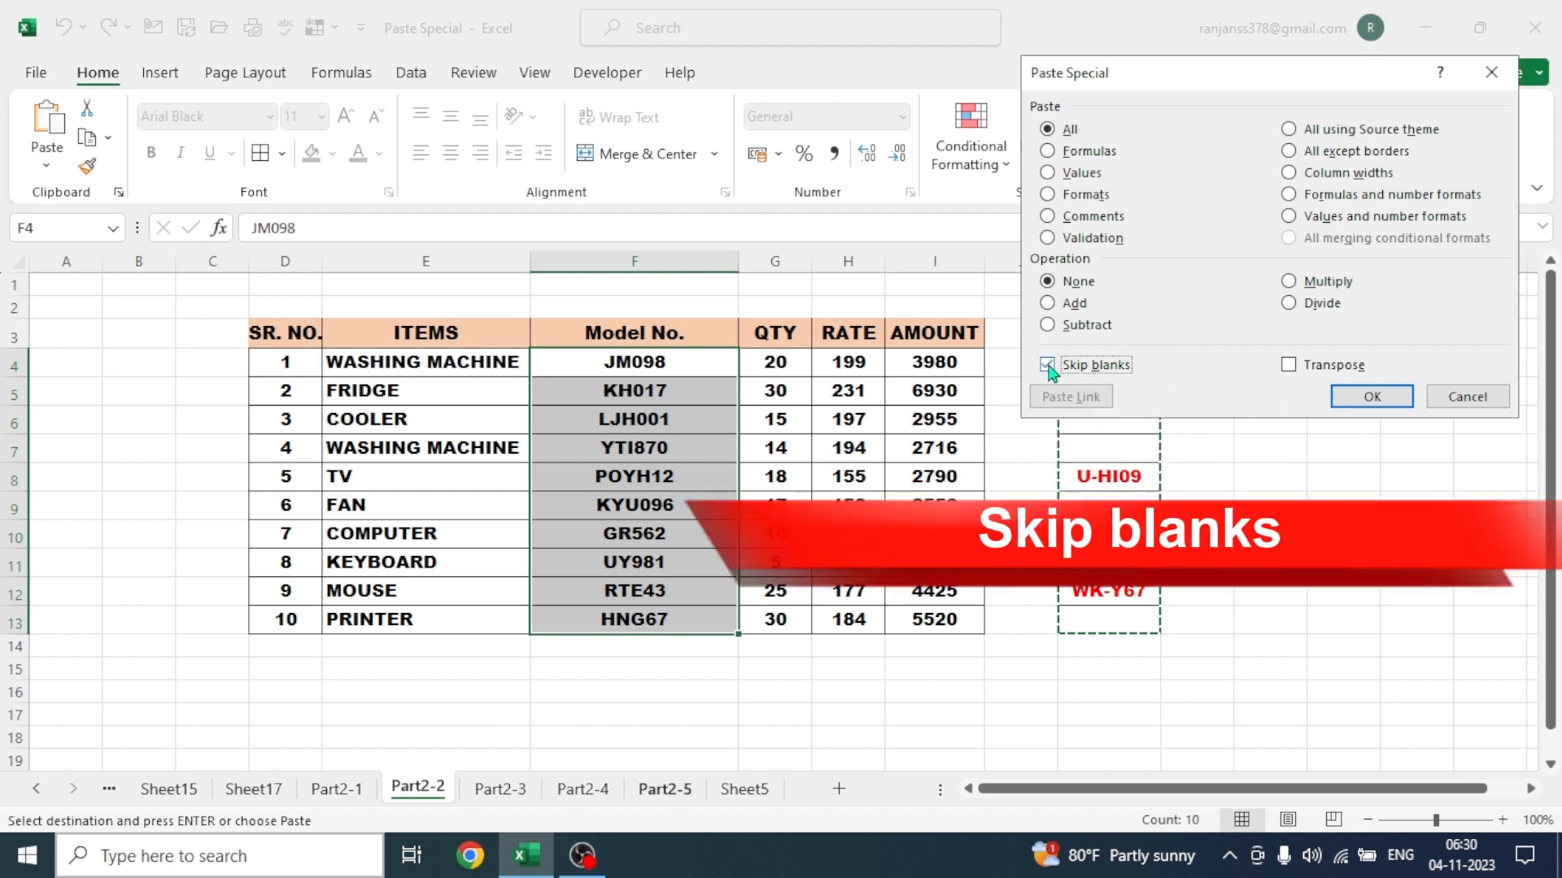
{"action": "left_click", "coordinate": [1372, 396]}
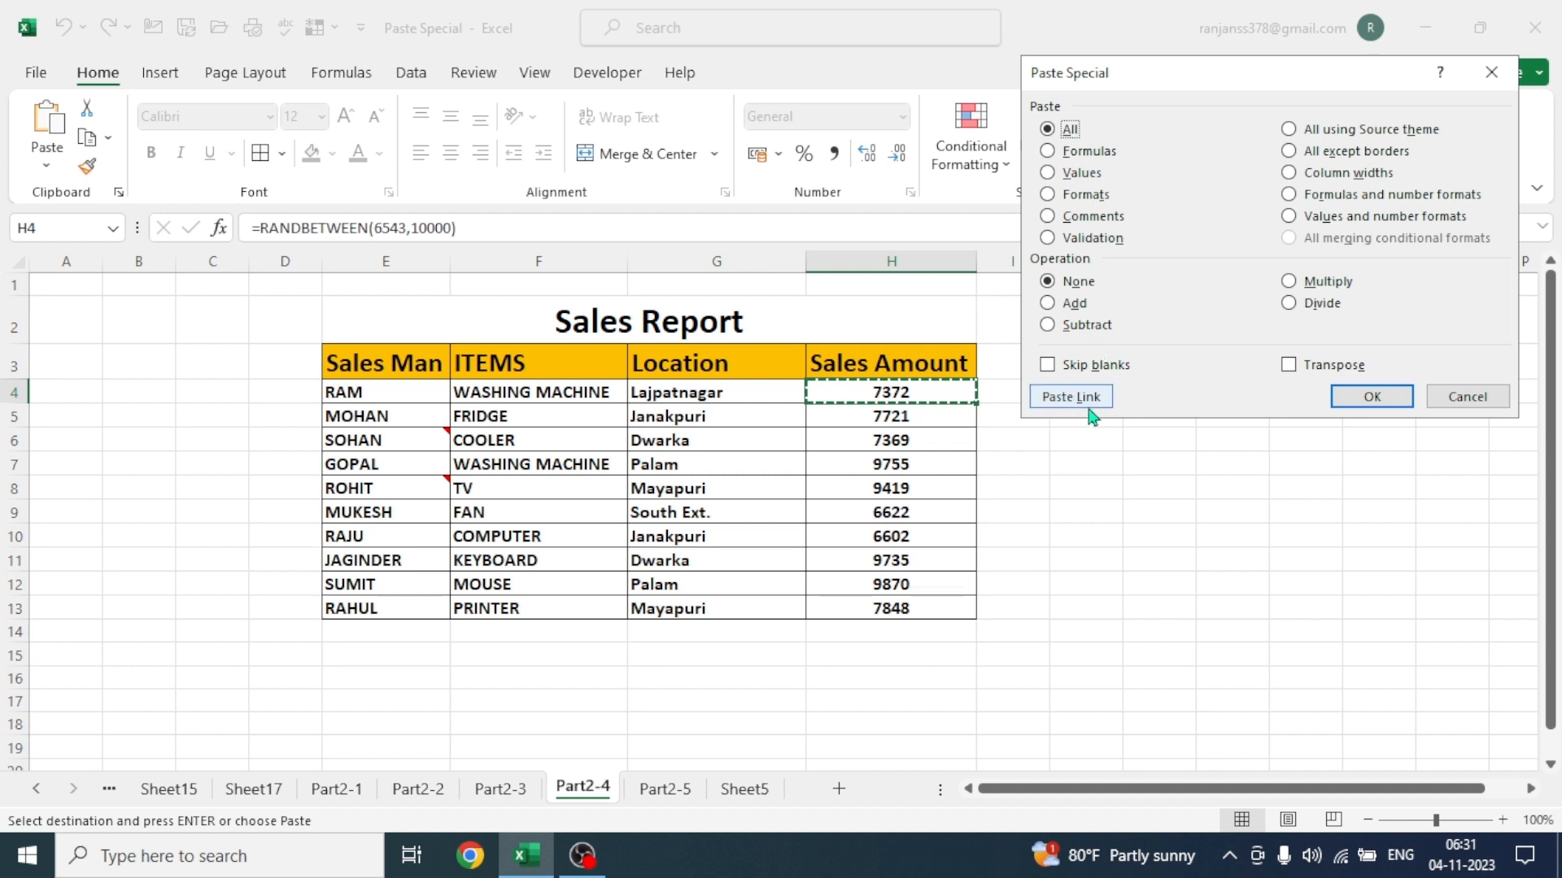
Dismiss Paste Special and compare the Sales Report on sheet Part2-4 with the Master Sales Report on Part2-5
{"action": "left_click", "coordinate": [1486, 402]}
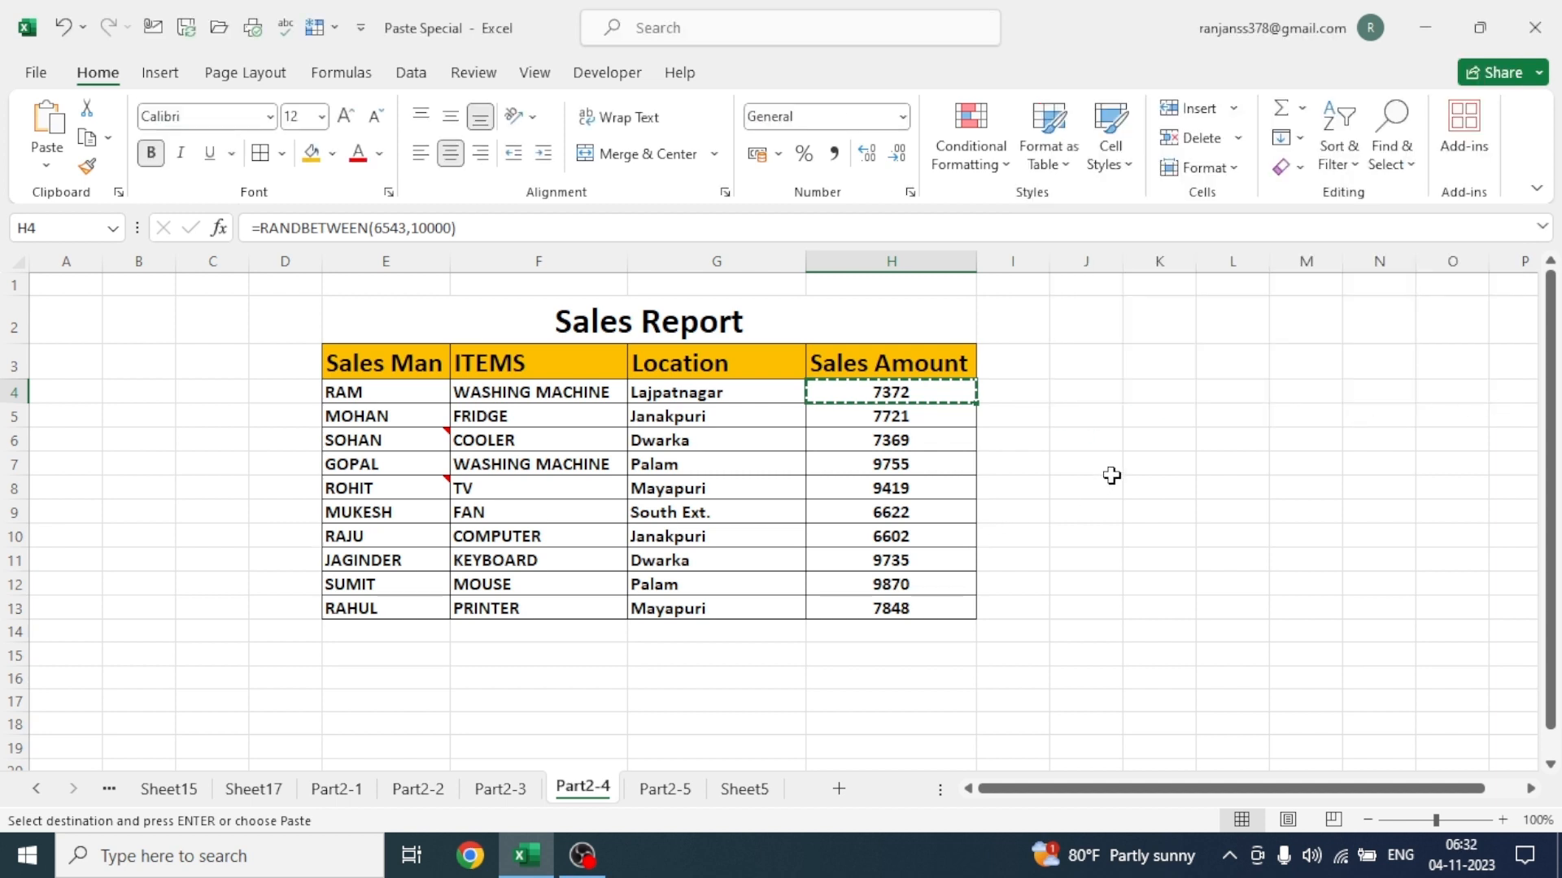
{"action": "key", "text": "Escape"}
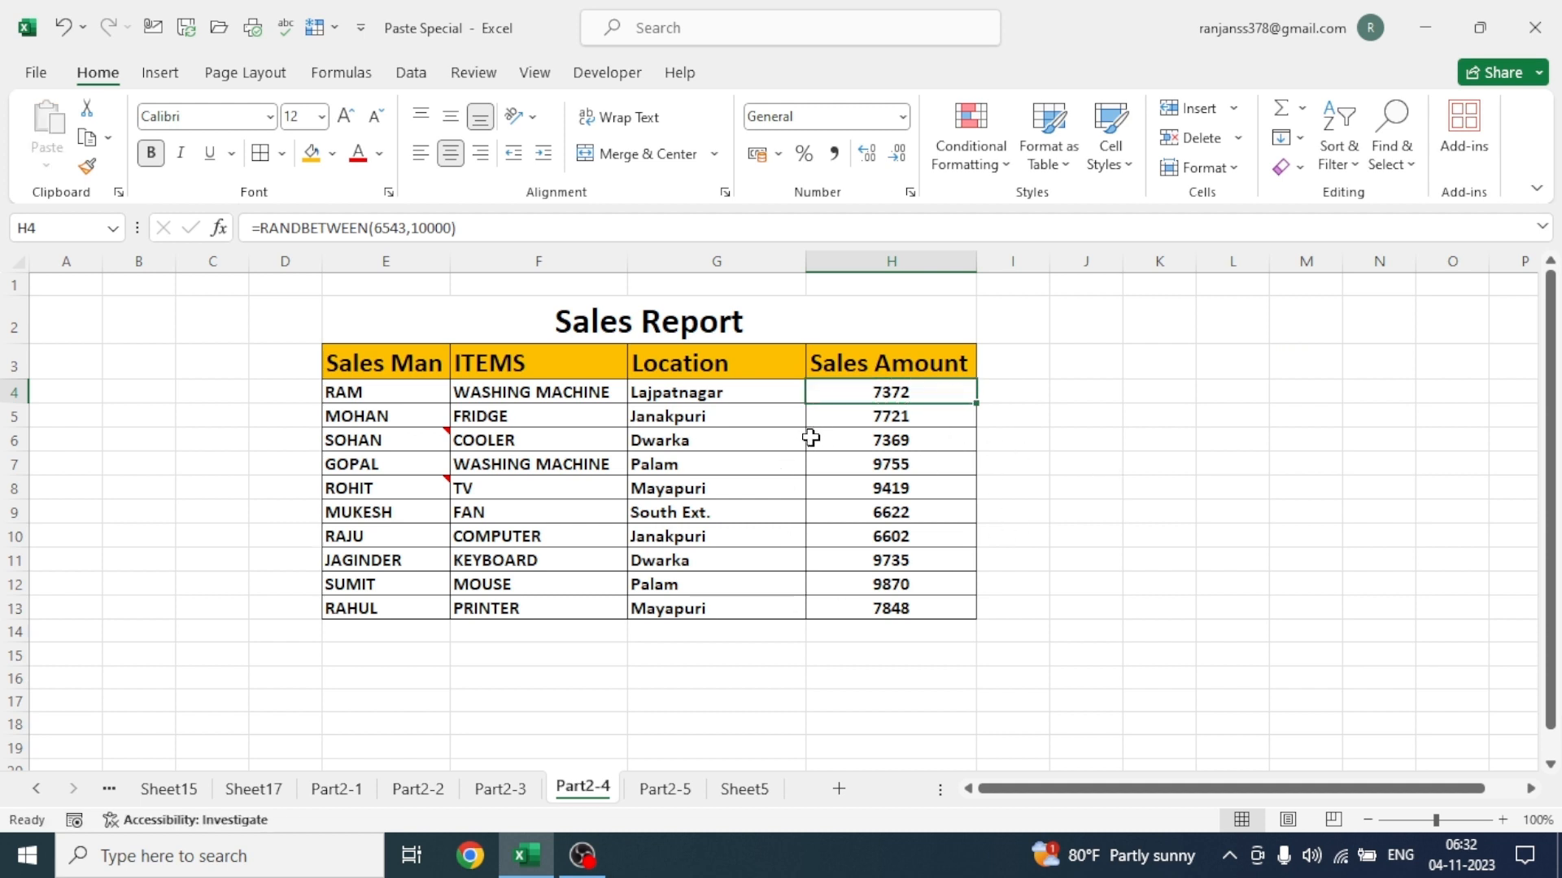
{"action": "key", "text": "Up"}
{"action": "key", "text": "Up"}
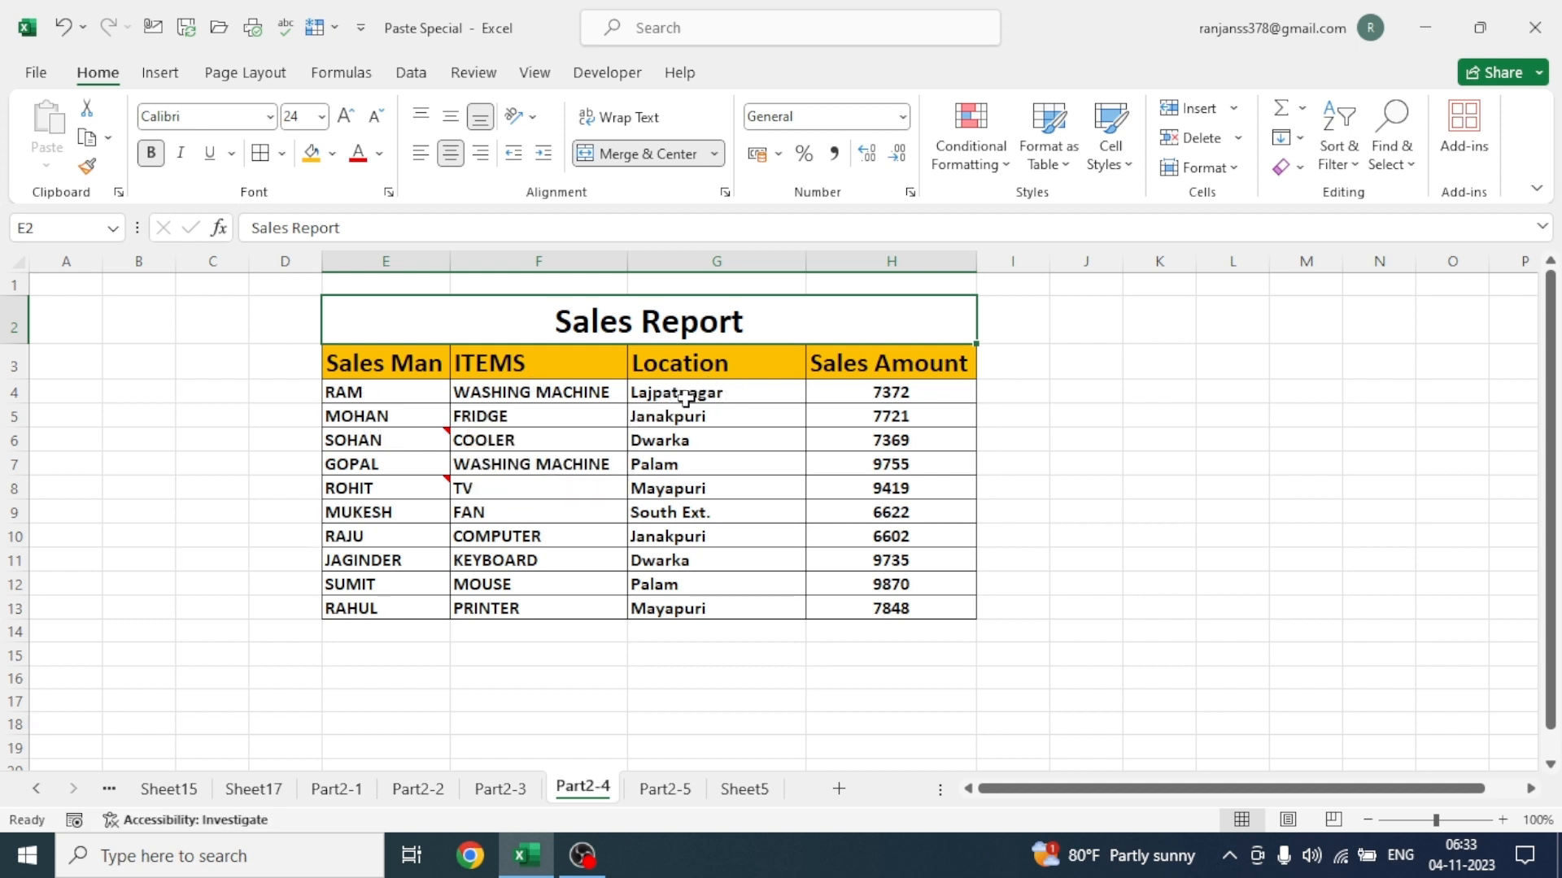
{"action": "left_click", "coordinate": [663, 795]}
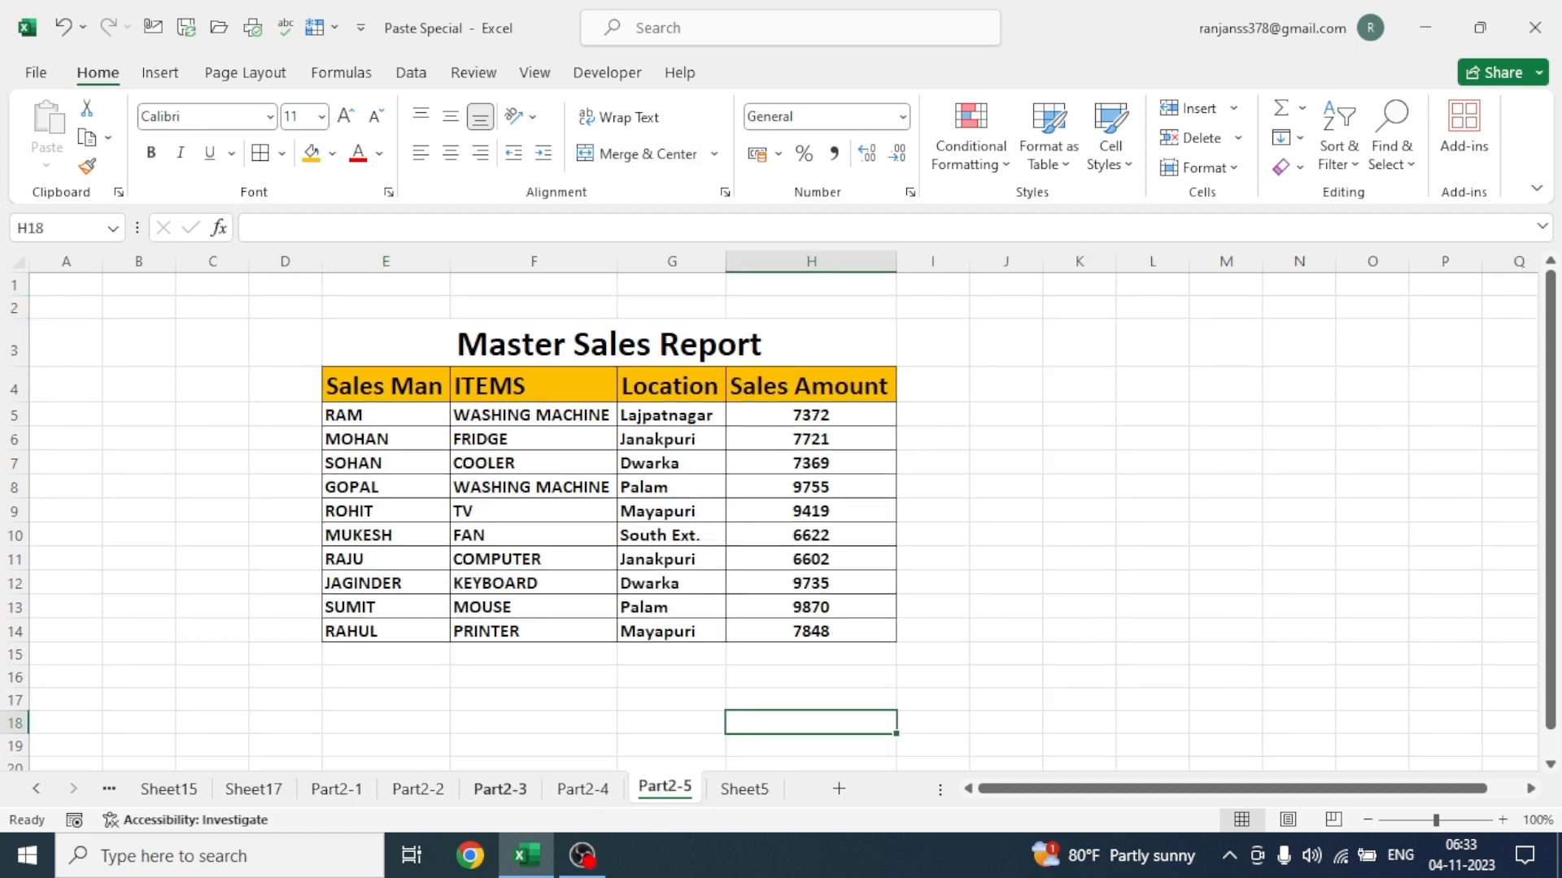
{"action": "left_click", "coordinate": [583, 790]}
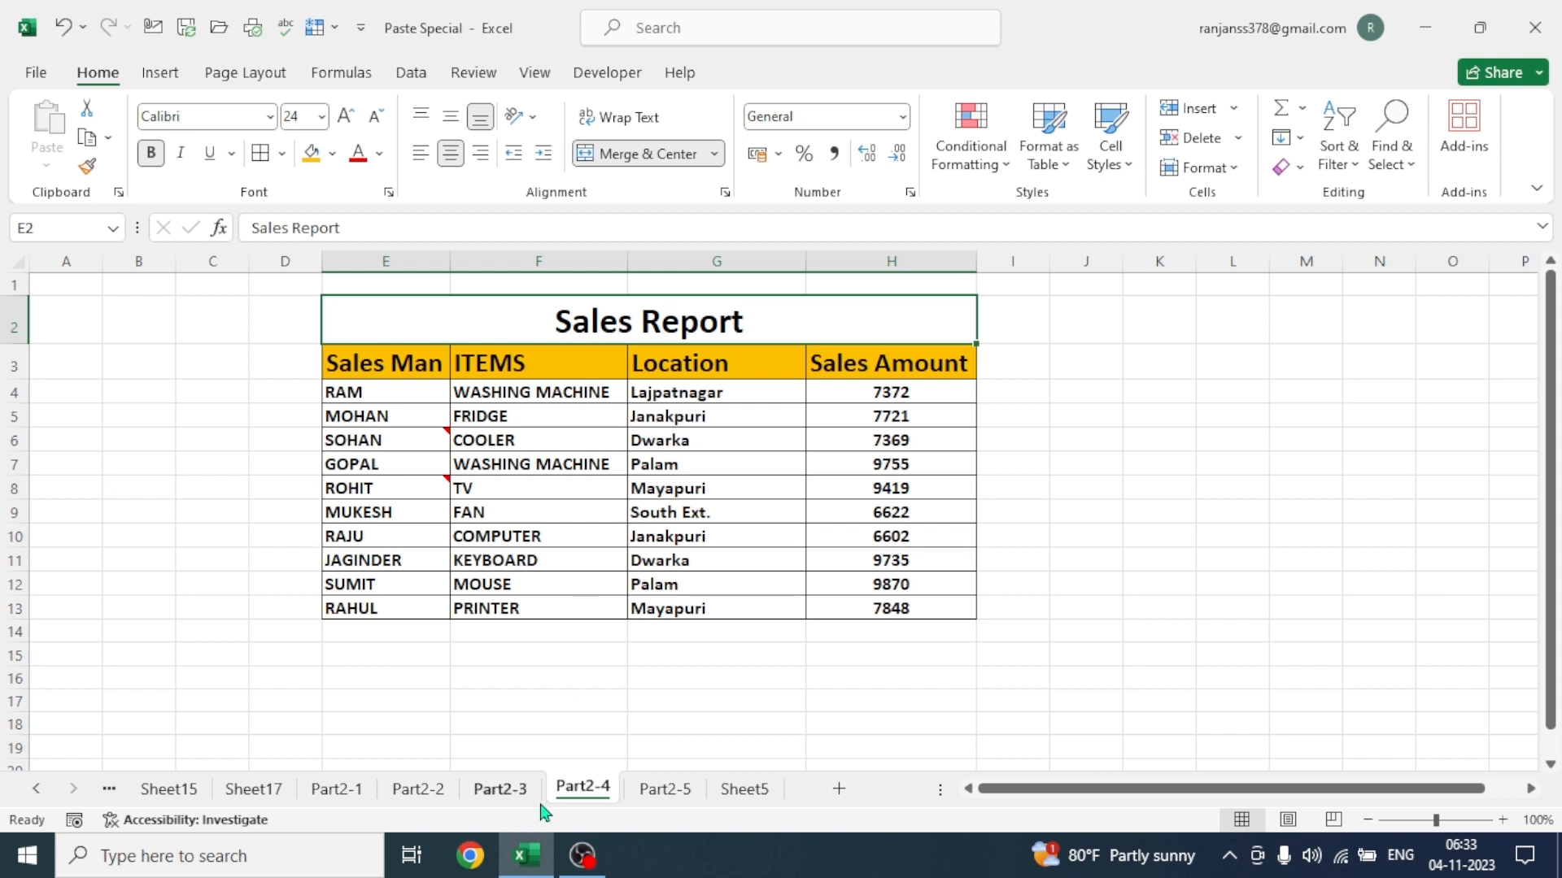
{"action": "left_click", "coordinate": [652, 798]}
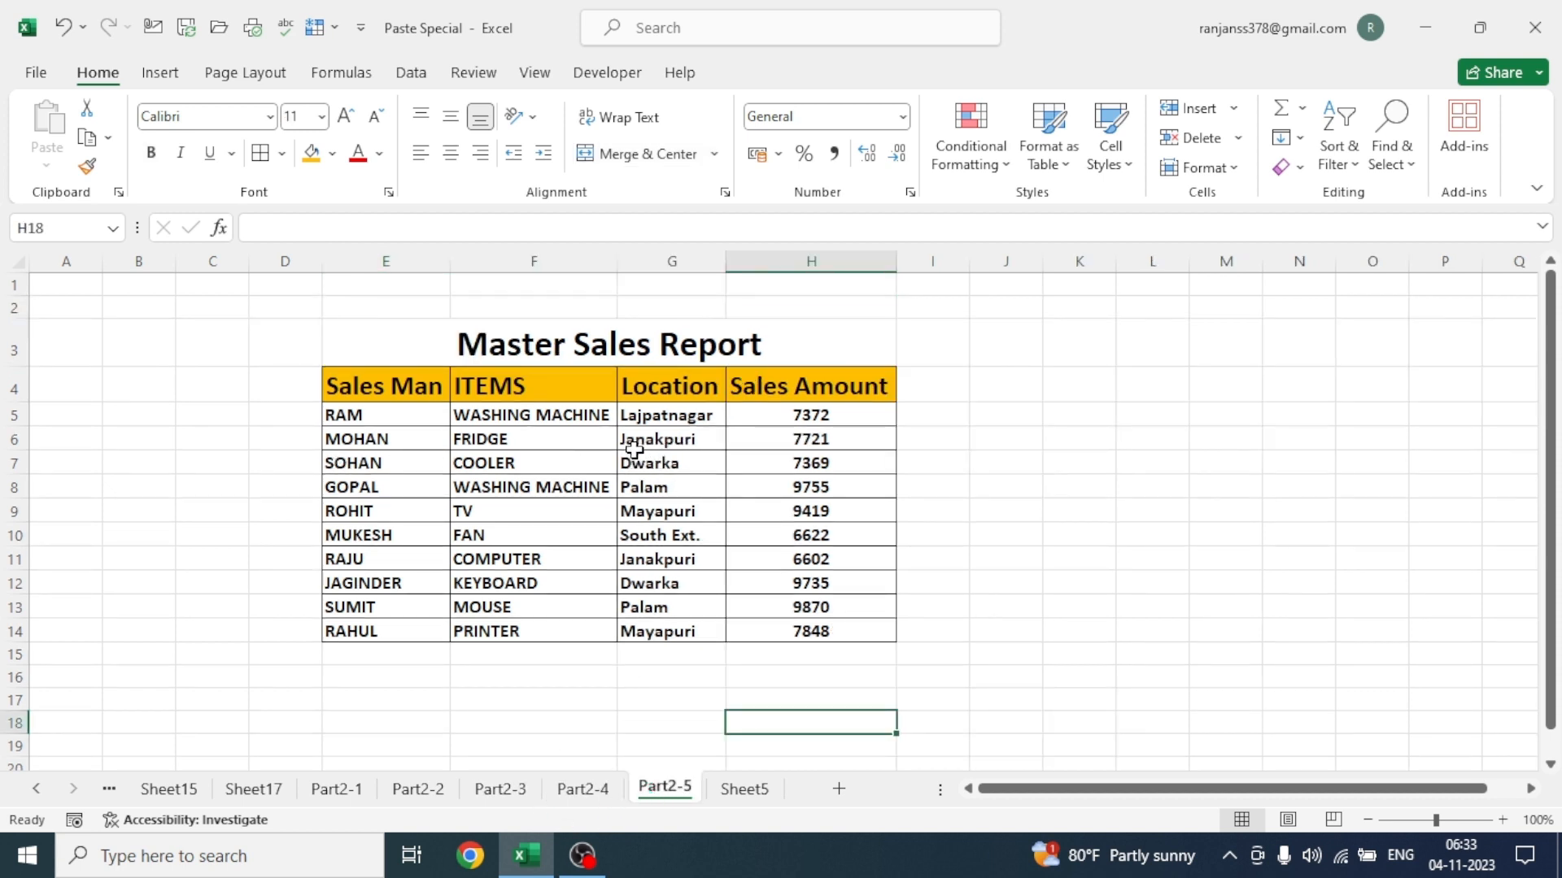
{"action": "left_click", "coordinate": [570, 799]}
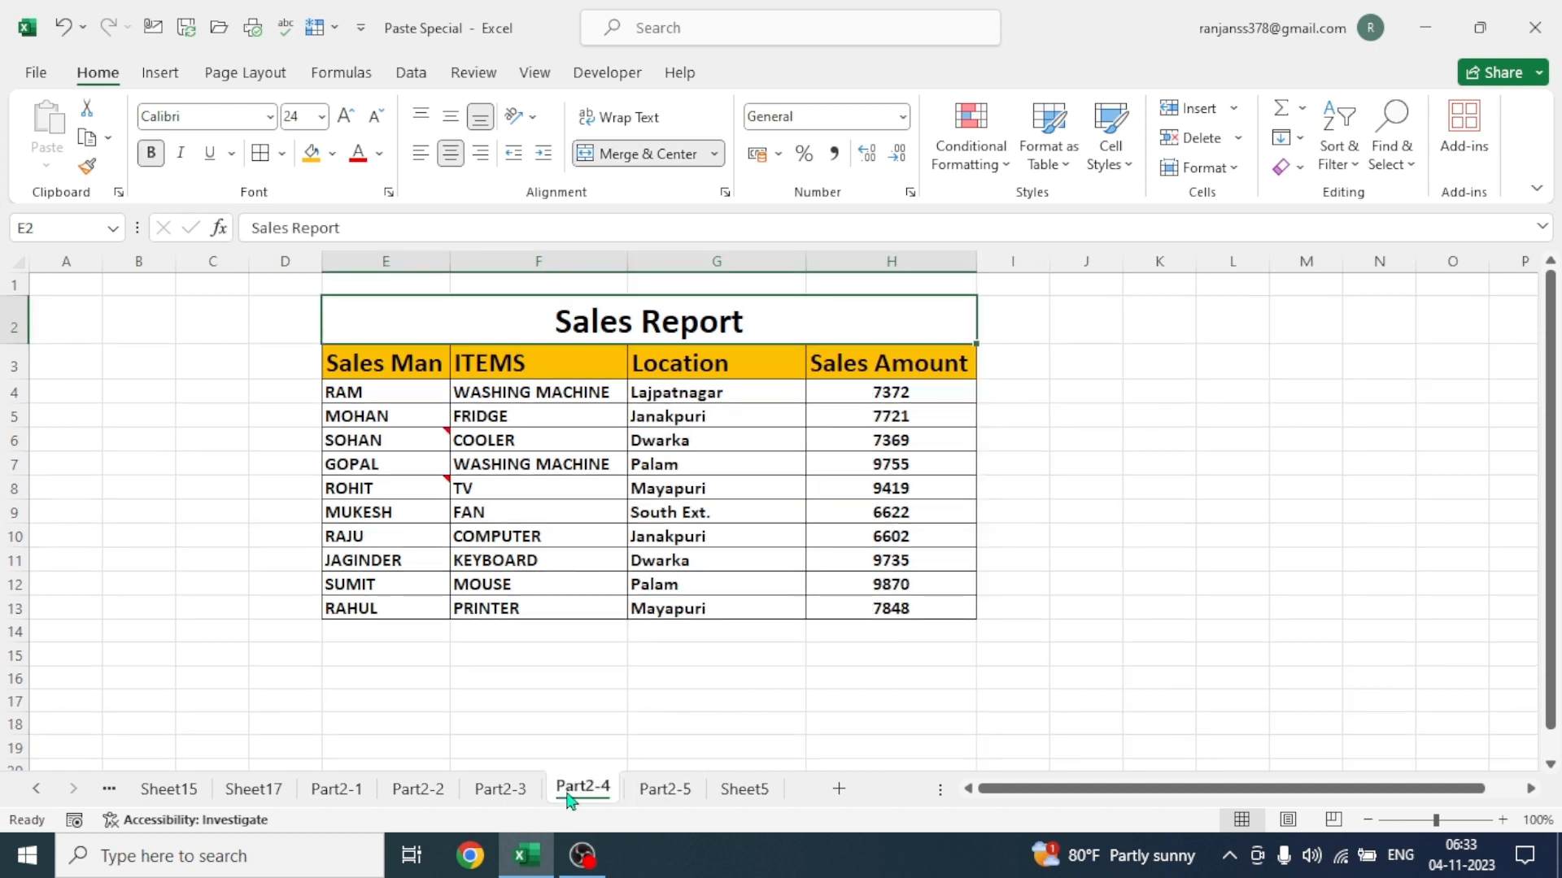
Set the Location in G5 on Part2-4 to Badarpur and check the Location and Sales Amount columns in the Master Sales Report on Part2-5
{"action": "left_click", "coordinate": [688, 423]}
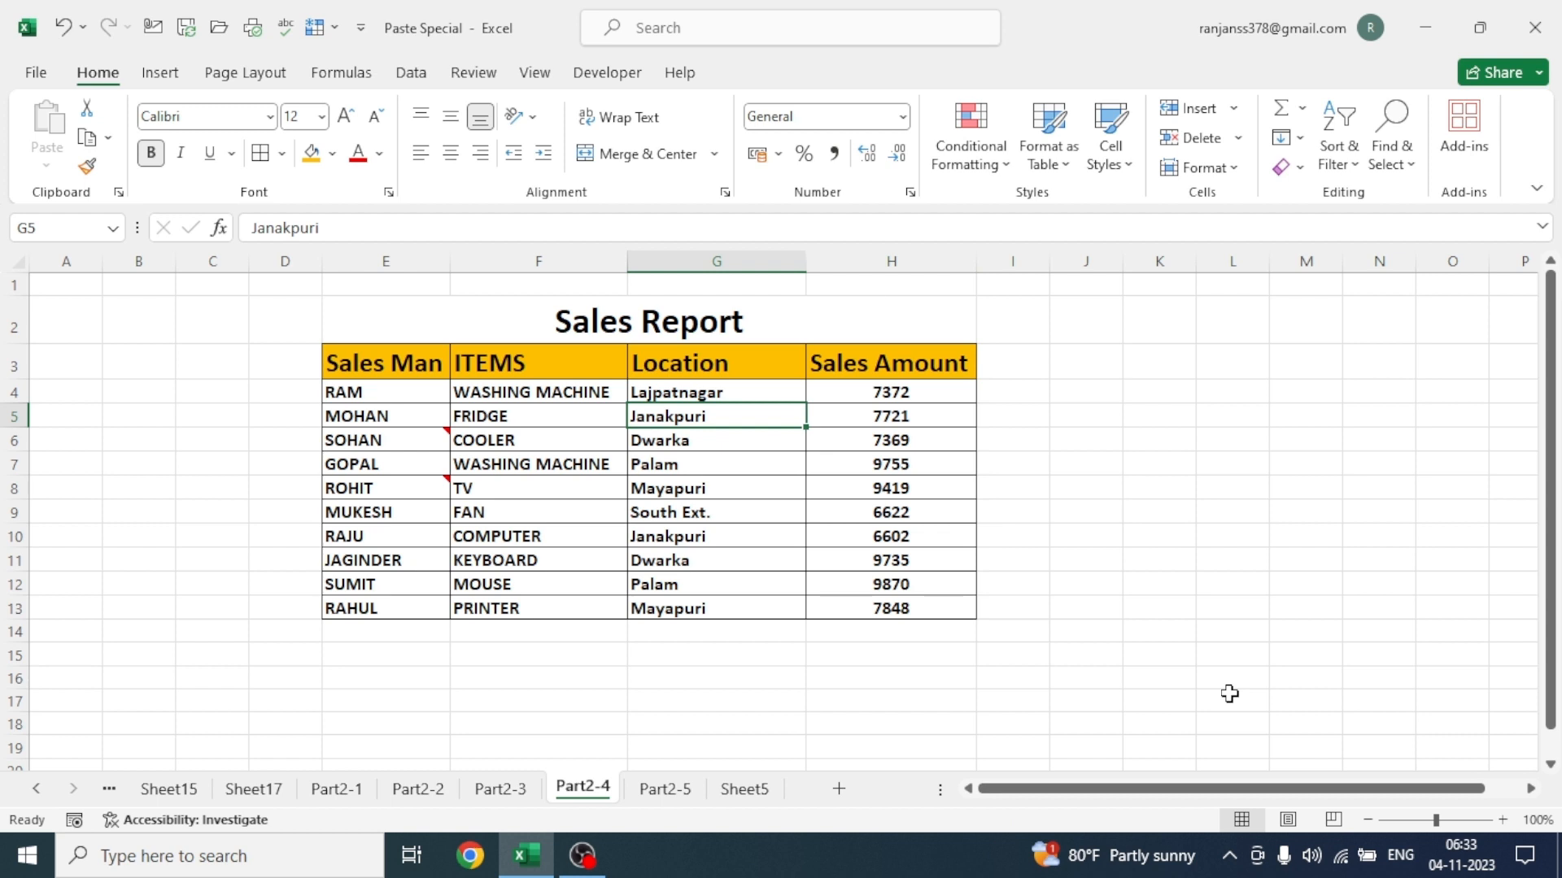
{"action": "type", "text": "Badarpur"}
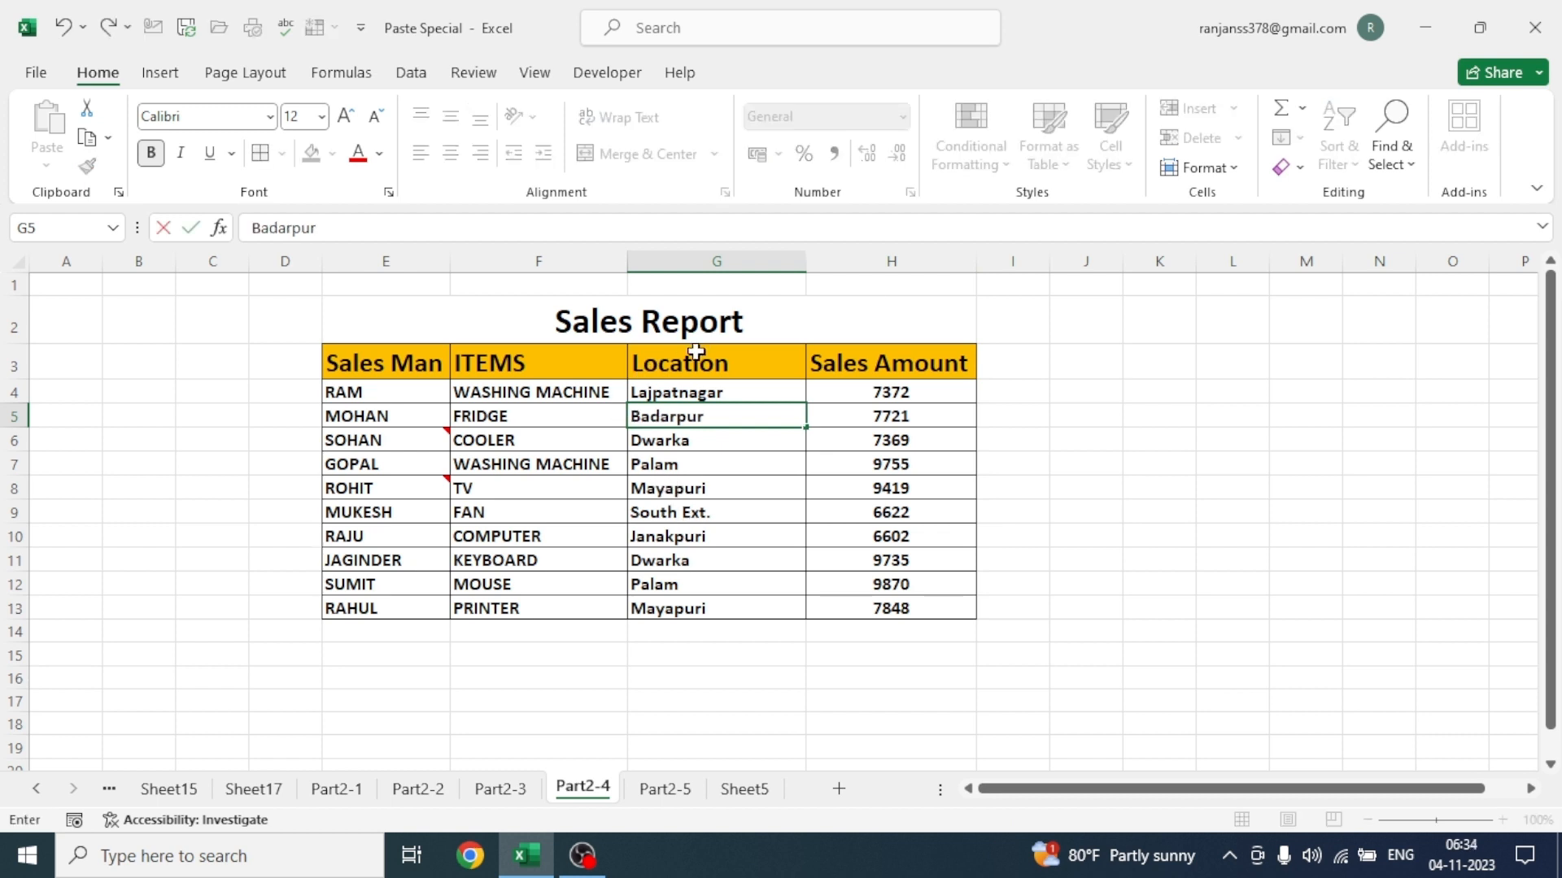
{"action": "left_click", "coordinate": [729, 688]}
{"action": "left_click", "coordinate": [671, 790]}
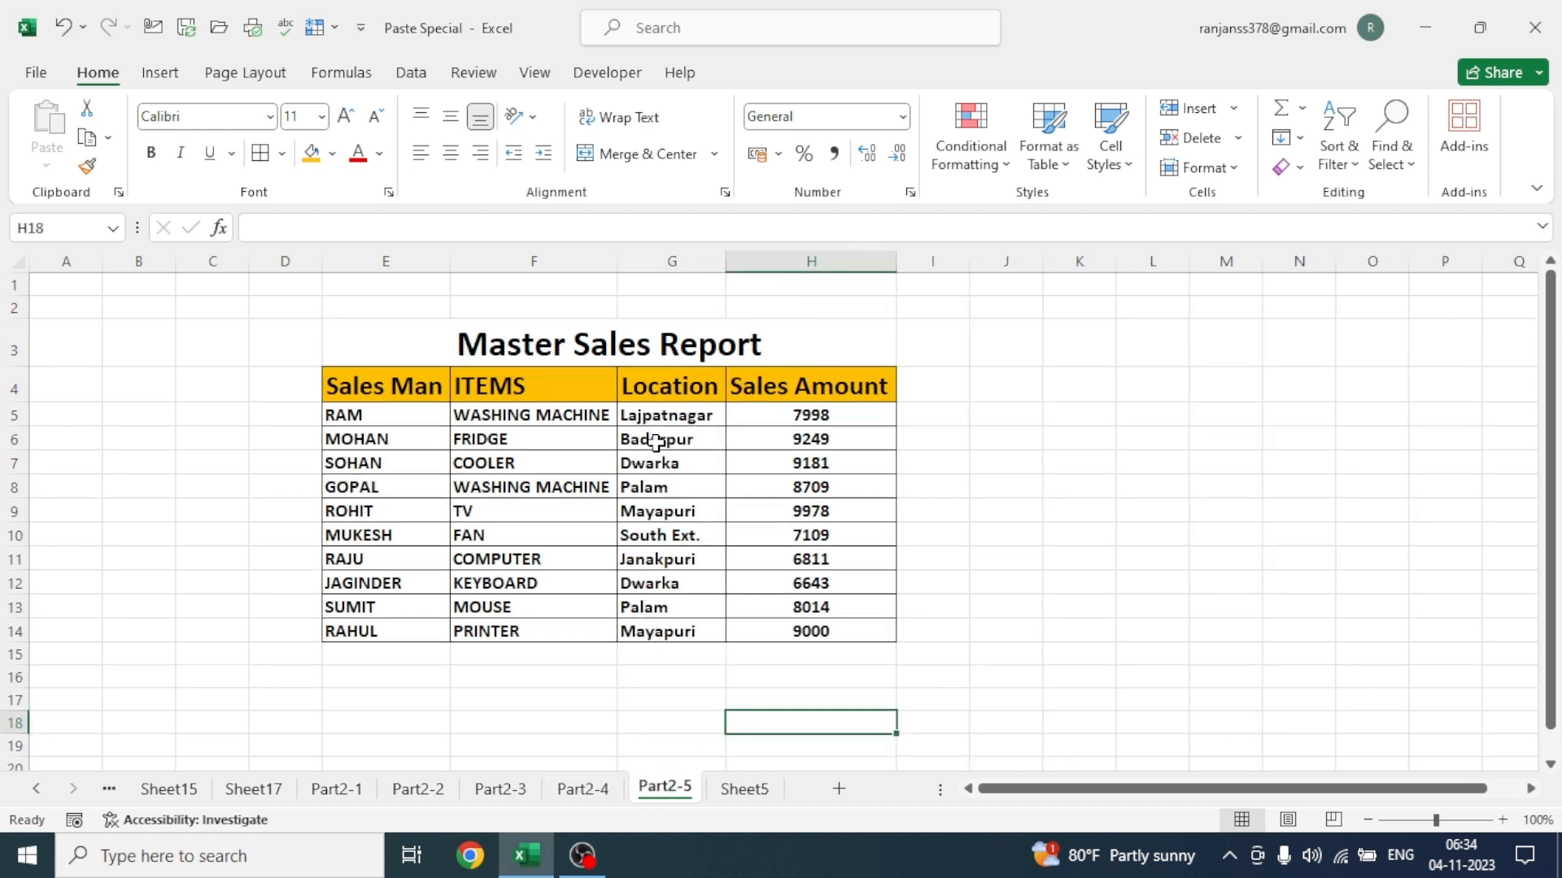
{"action": "left_click", "coordinate": [587, 790]}
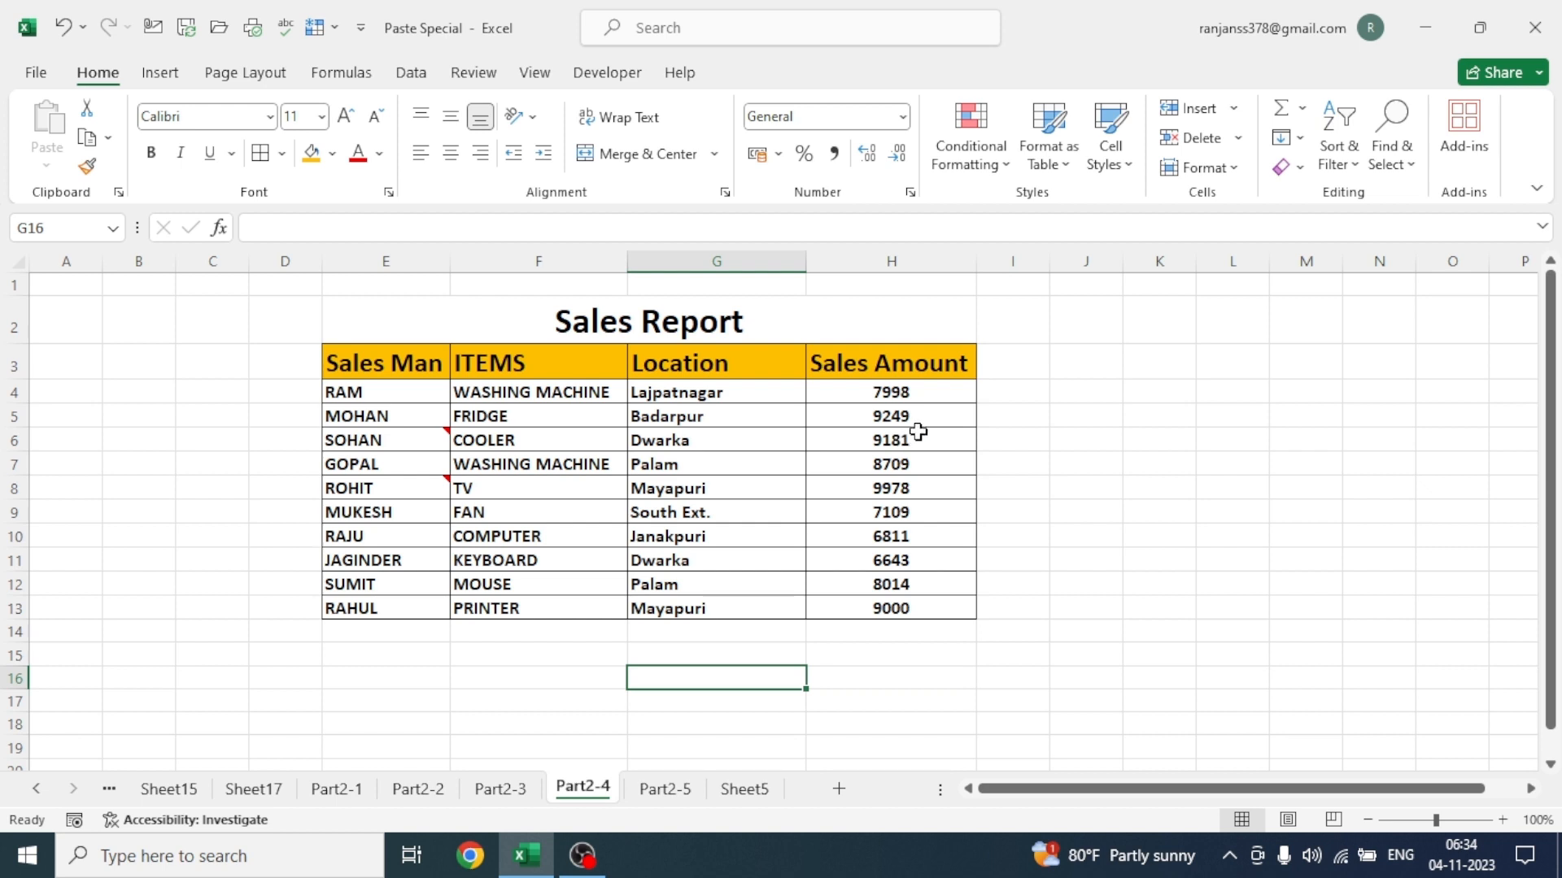
{"action": "left_click", "coordinate": [660, 790]}
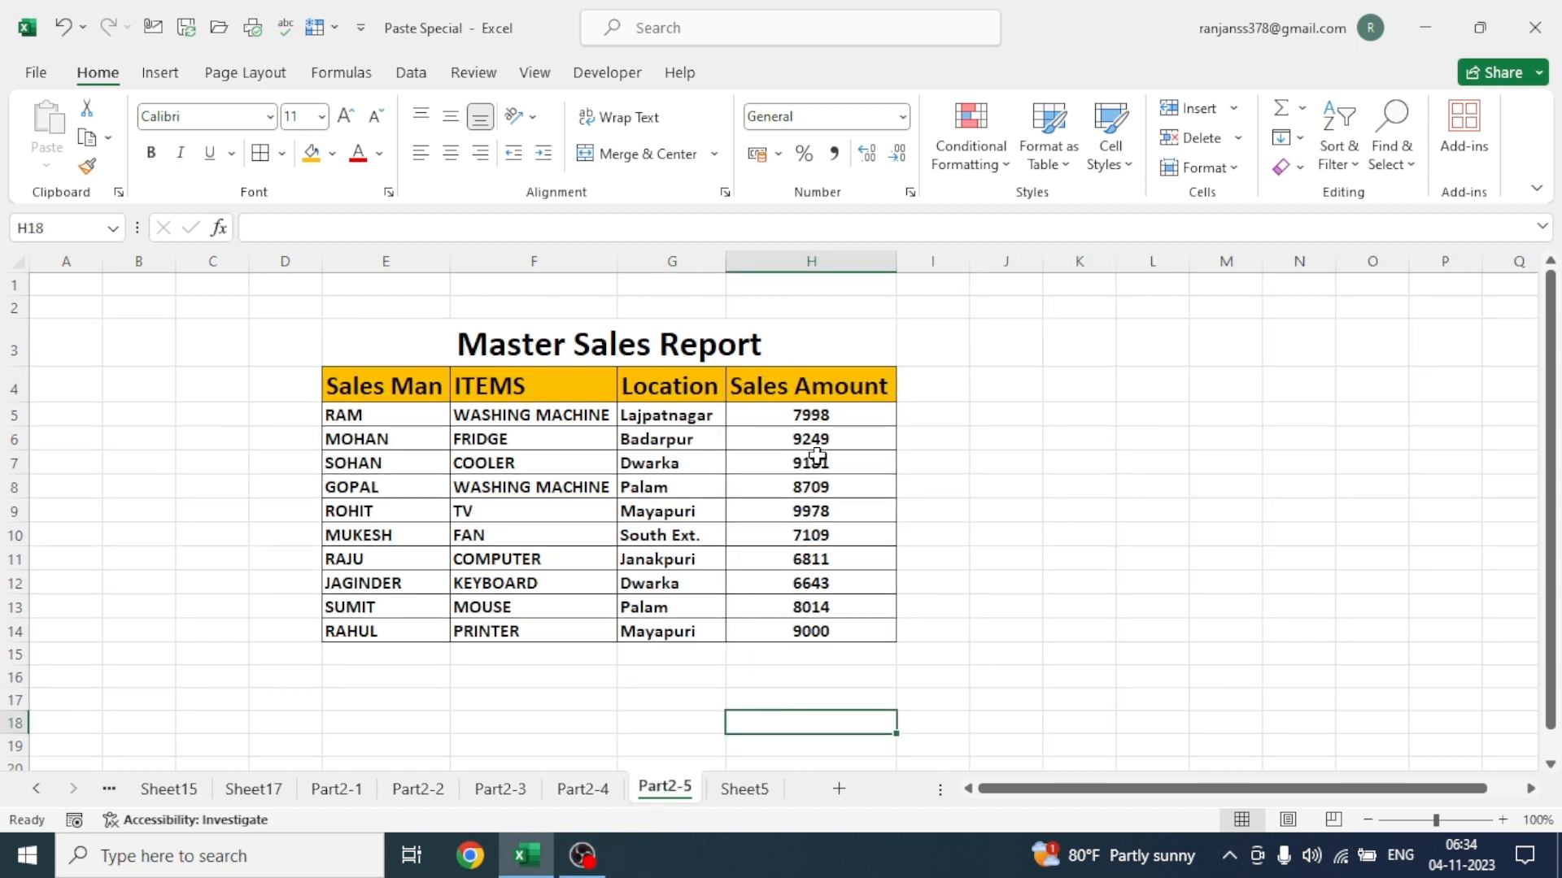
Set the Sales Amount in H5 on Part2-4 to 5700 and check the Master Sales Report on Part2-5
{"action": "left_click", "coordinate": [602, 793]}
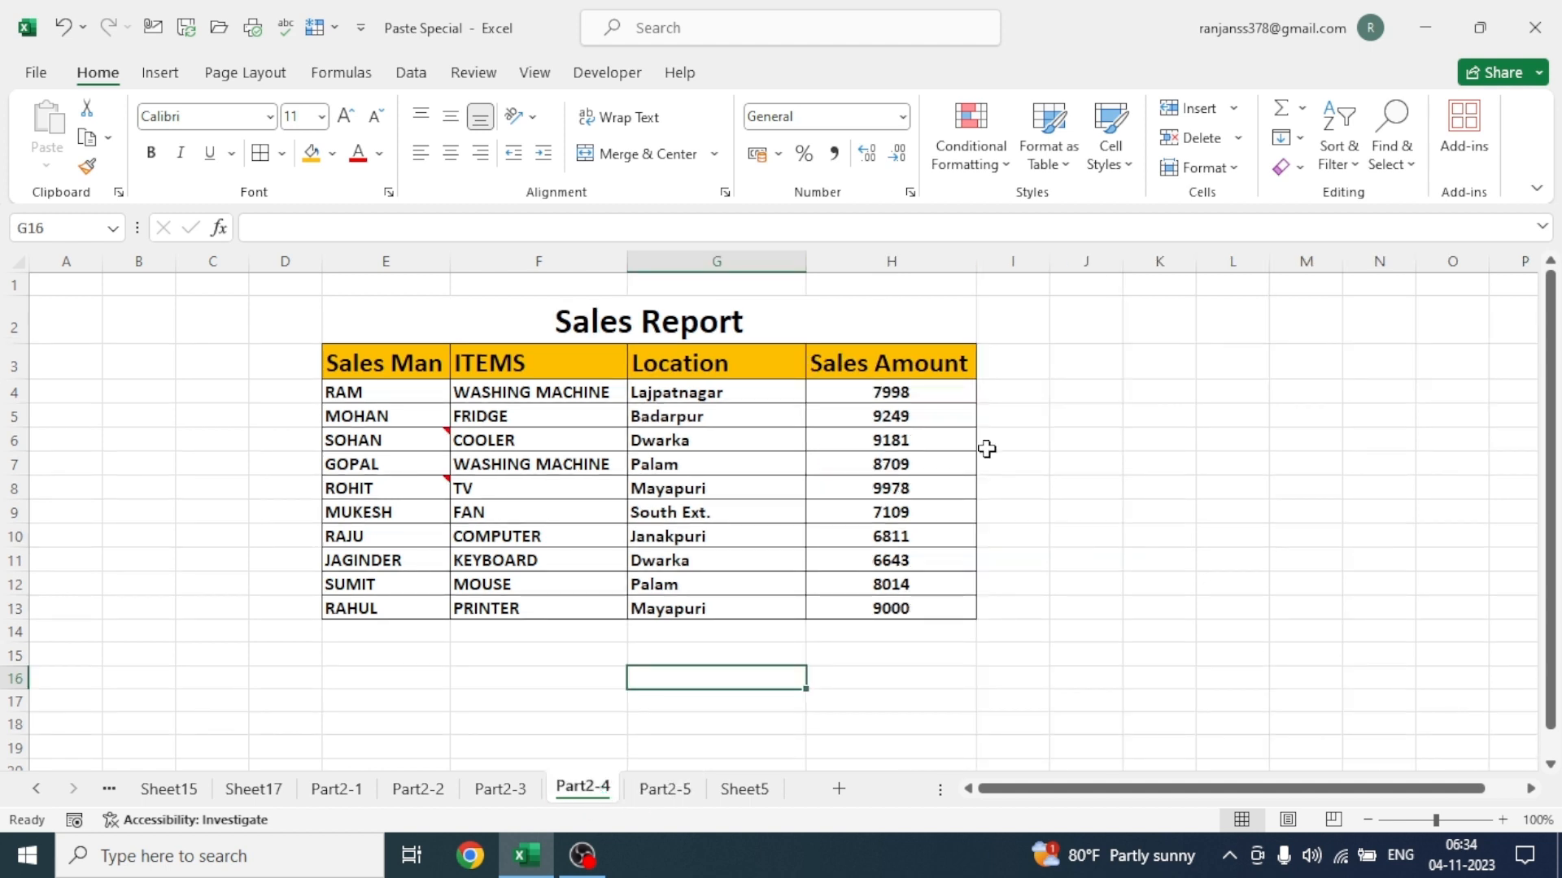
{"action": "left_click", "coordinate": [890, 416]}
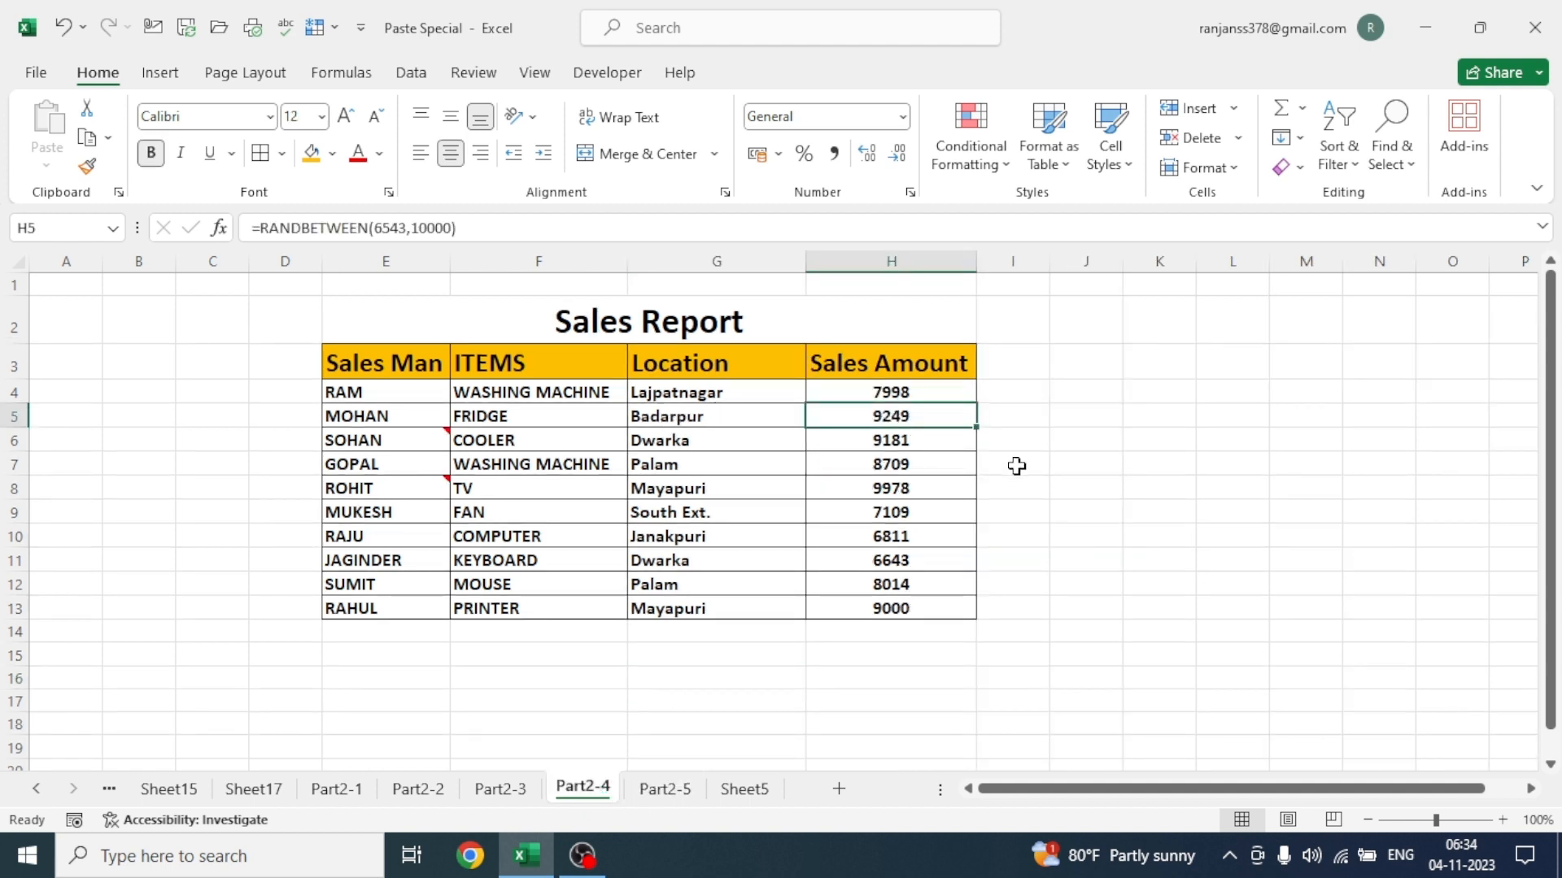
{"action": "type", "text": "5"}
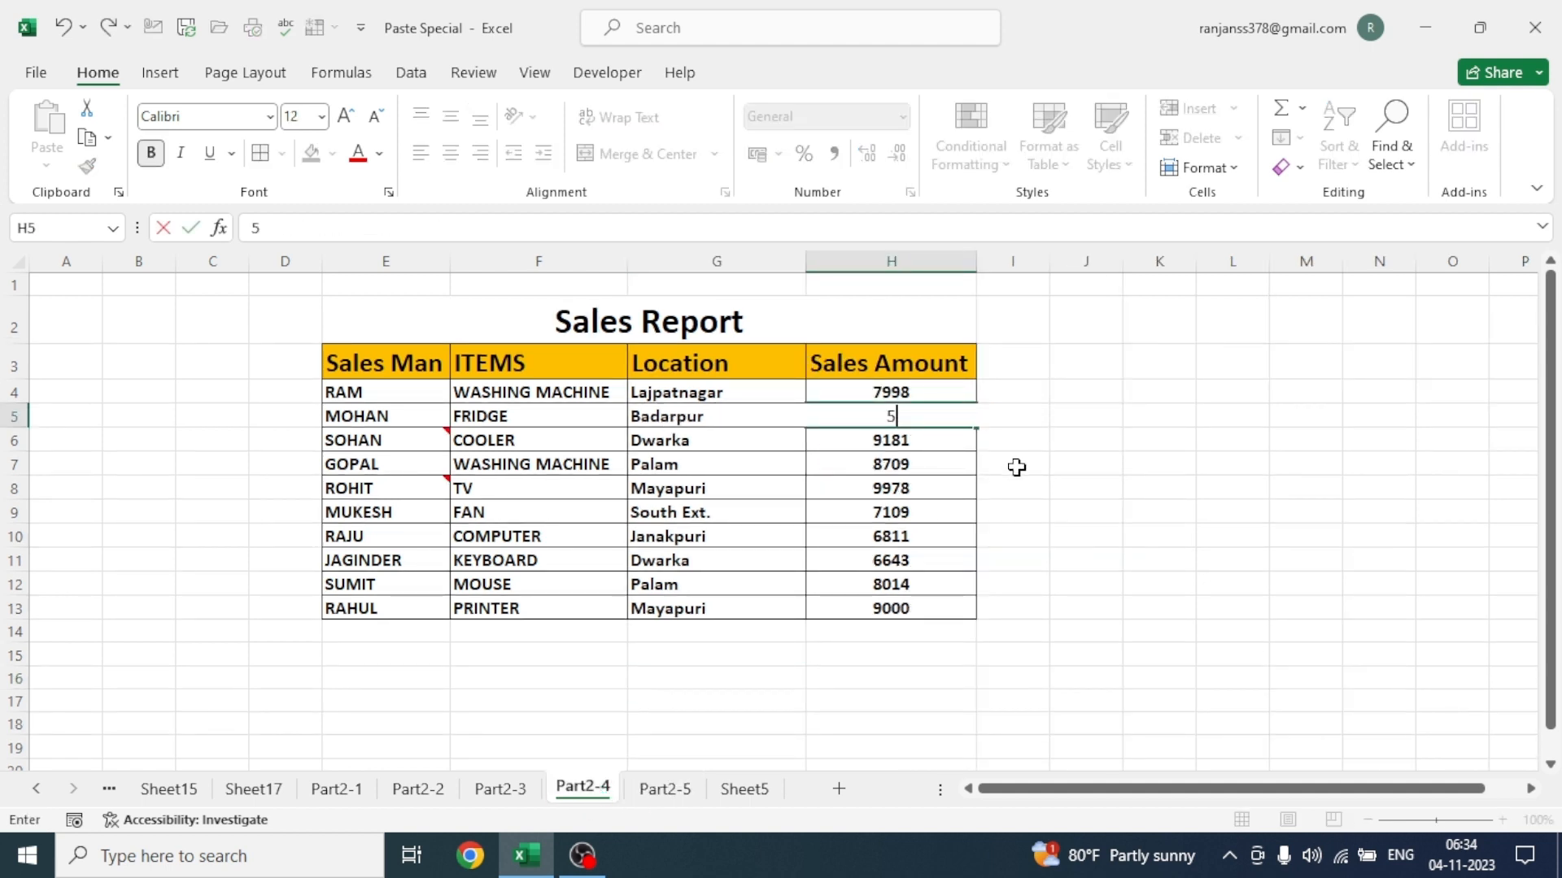
{"action": "type", "text": "700"}
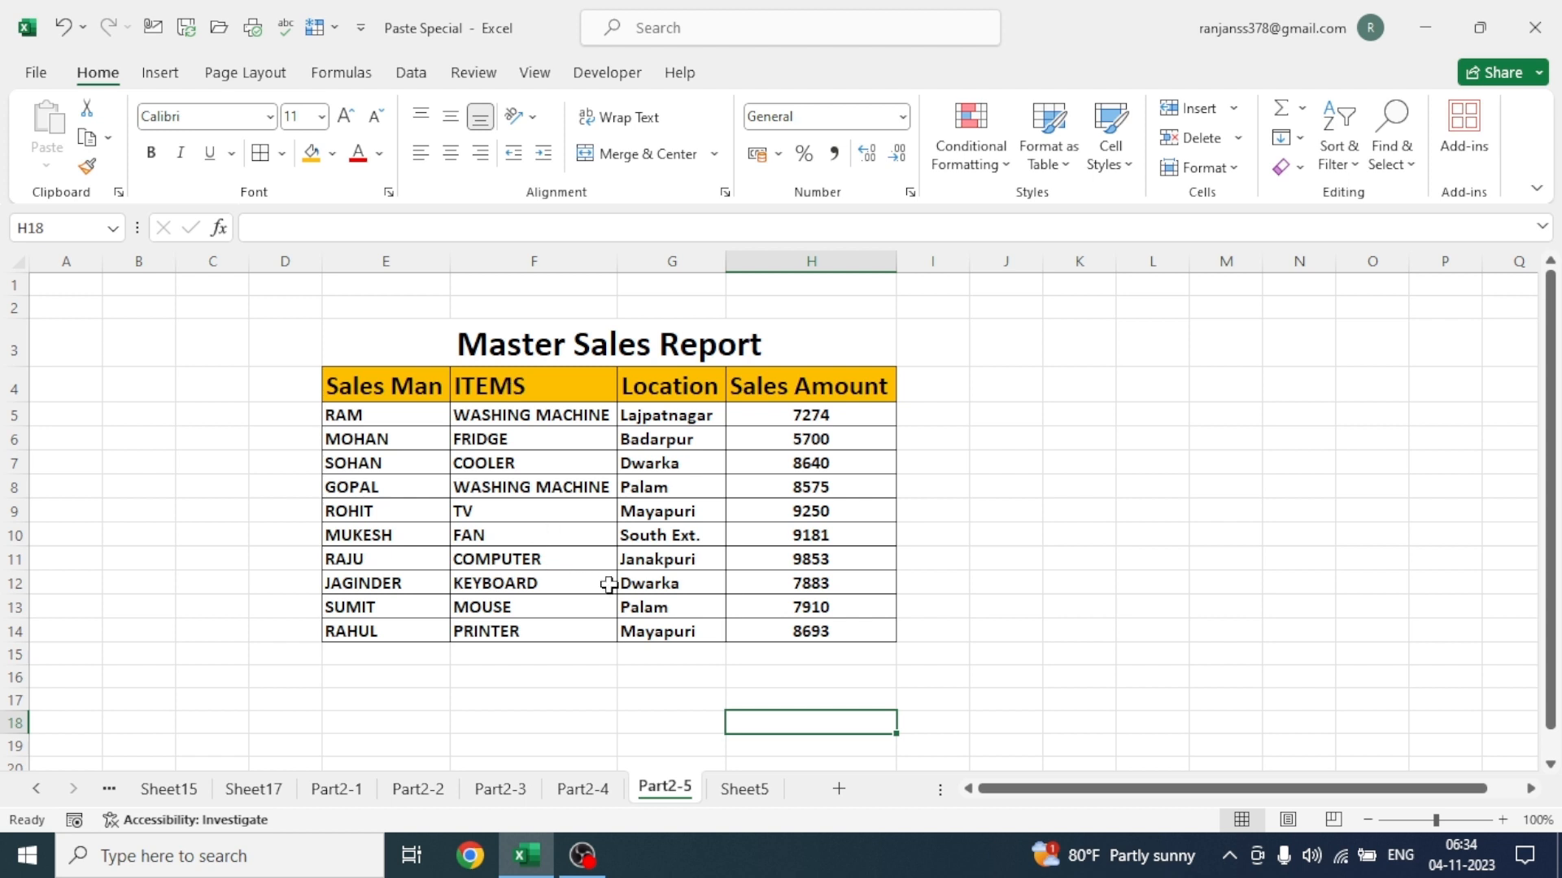
Copy the Sales Report range E2:H14 from sheet Part2-4 and paste it as a link at D2 on Sheet5
{"action": "left_click", "coordinate": [587, 794]}
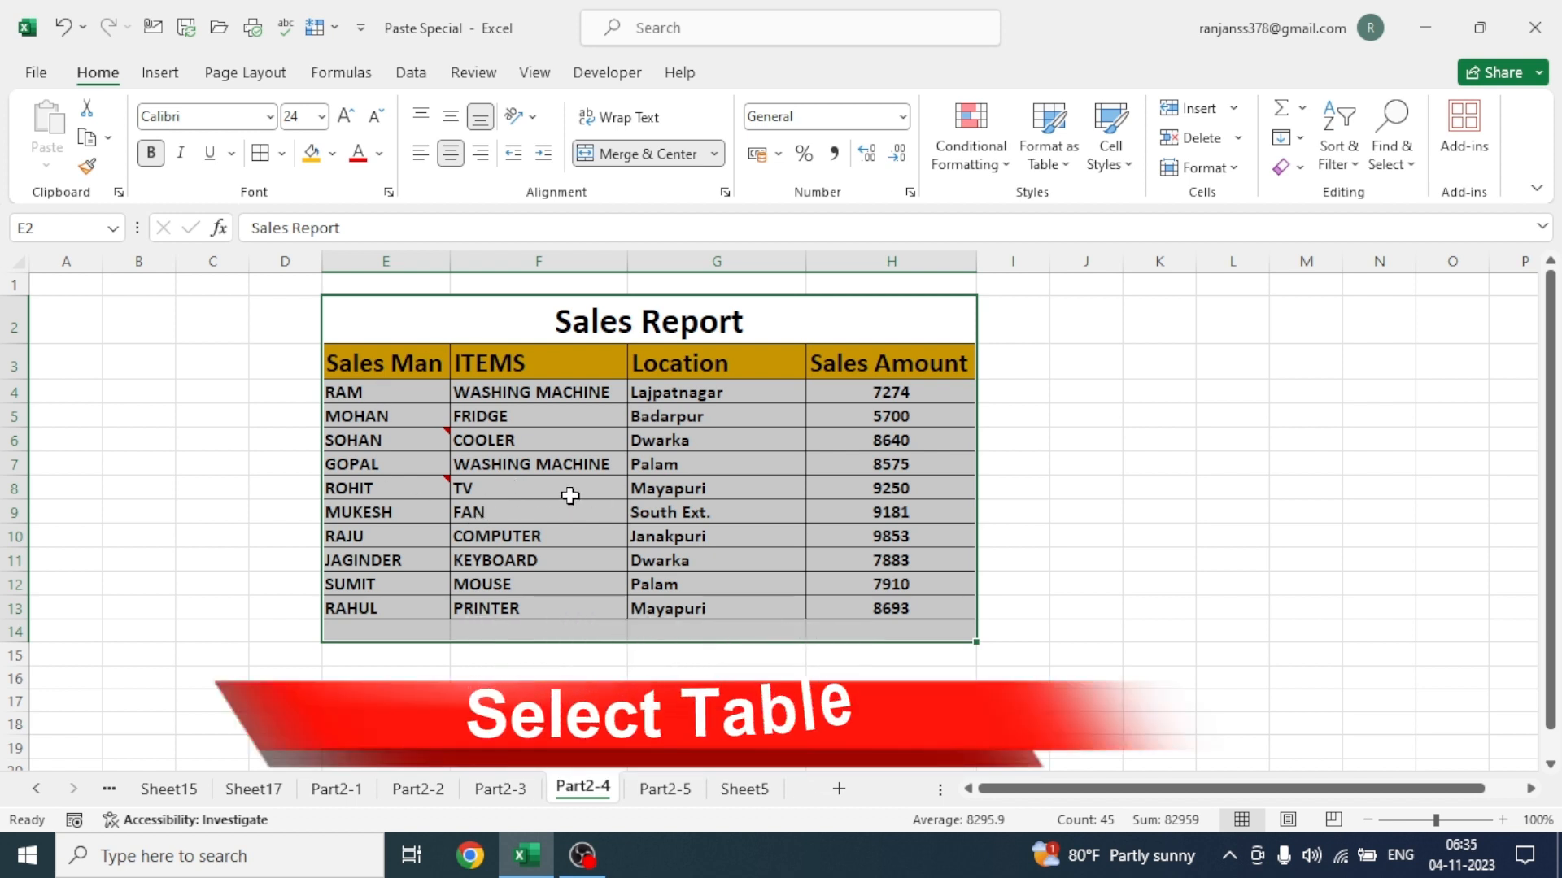
{"action": "key", "text": "ctrl+c"}
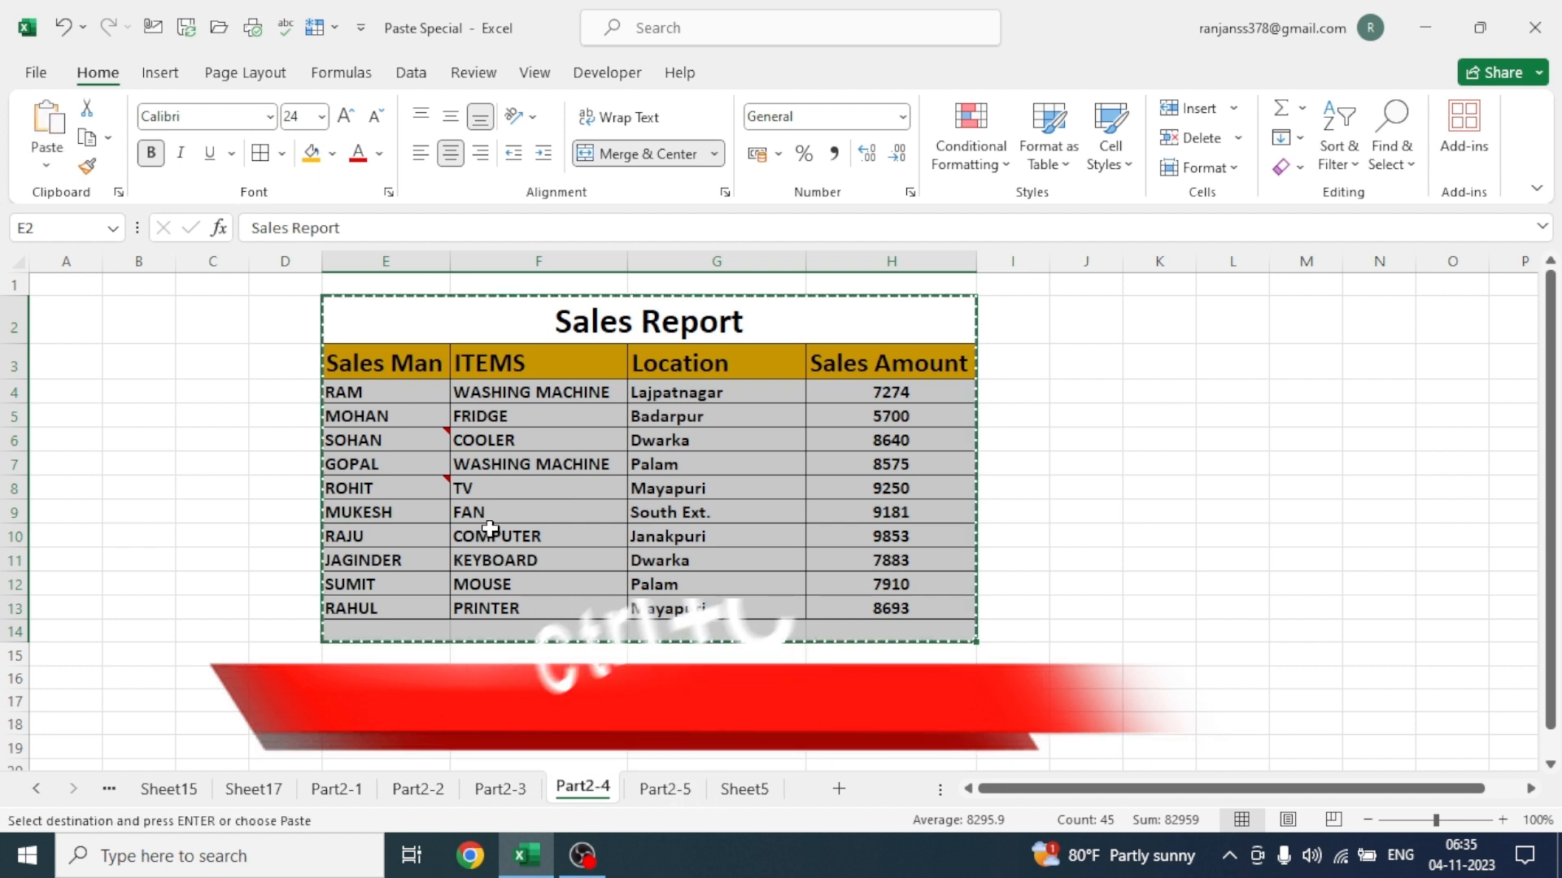
{"action": "left_click", "coordinate": [744, 790]}
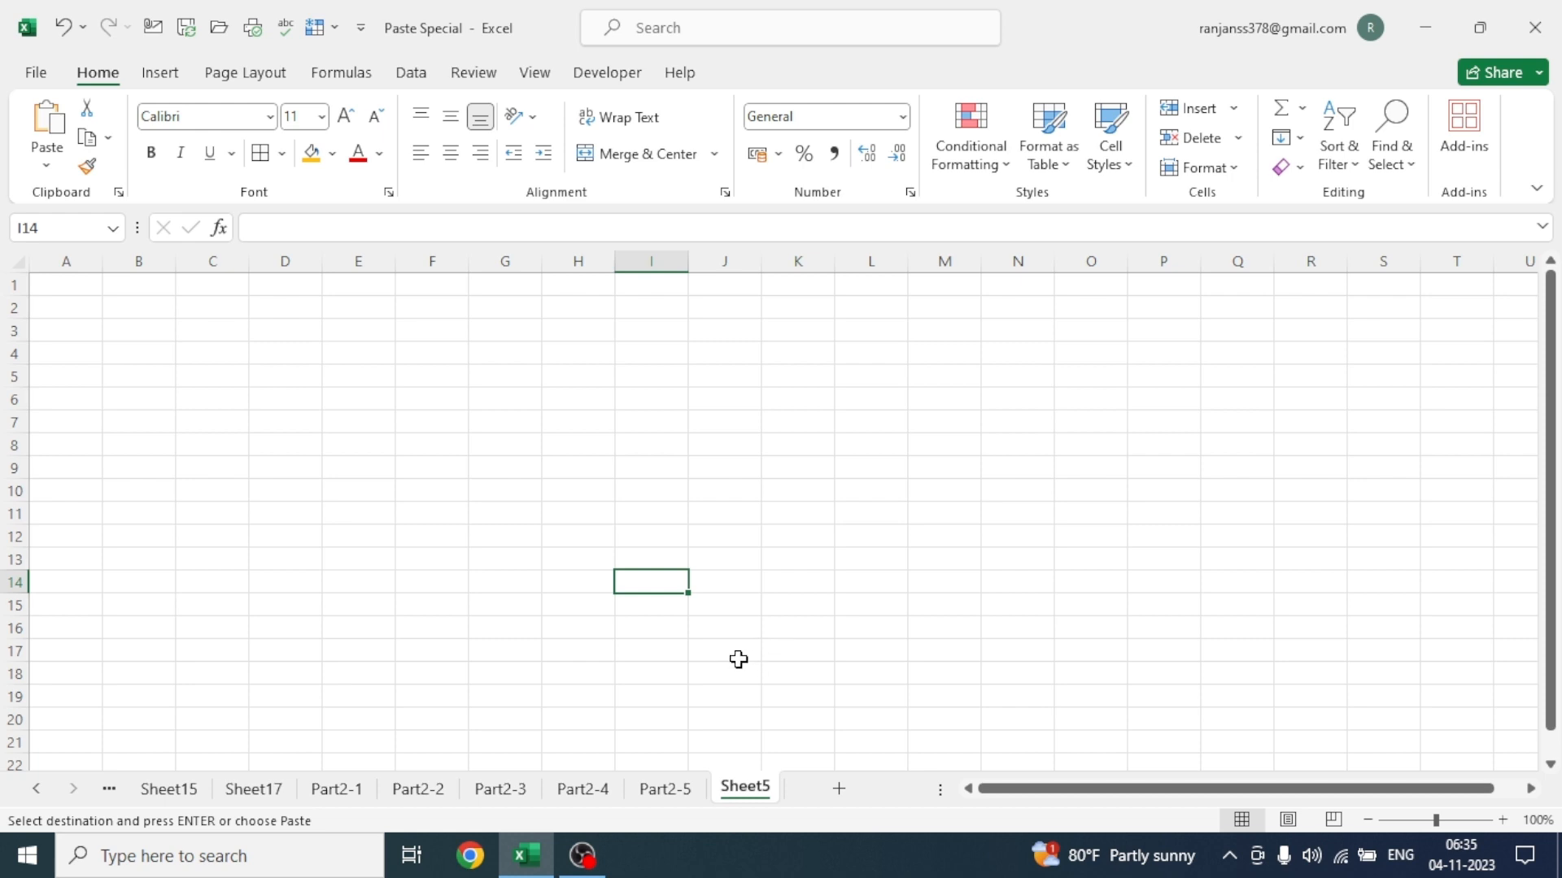
{"action": "left_click", "coordinate": [269, 308]}
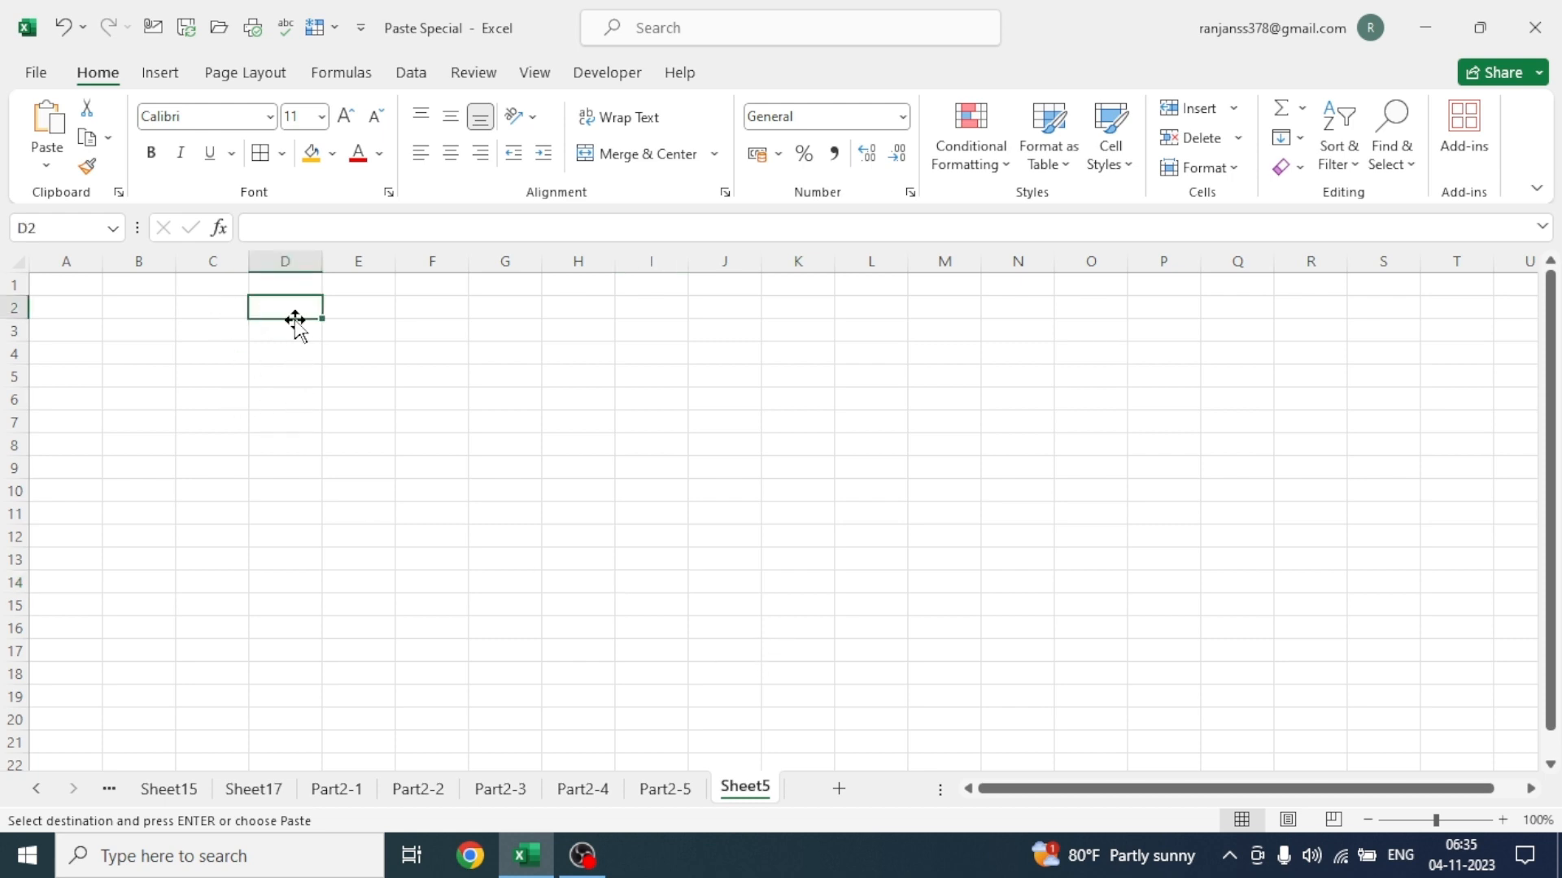
{"action": "key", "text": "ctrl+alt+v"}
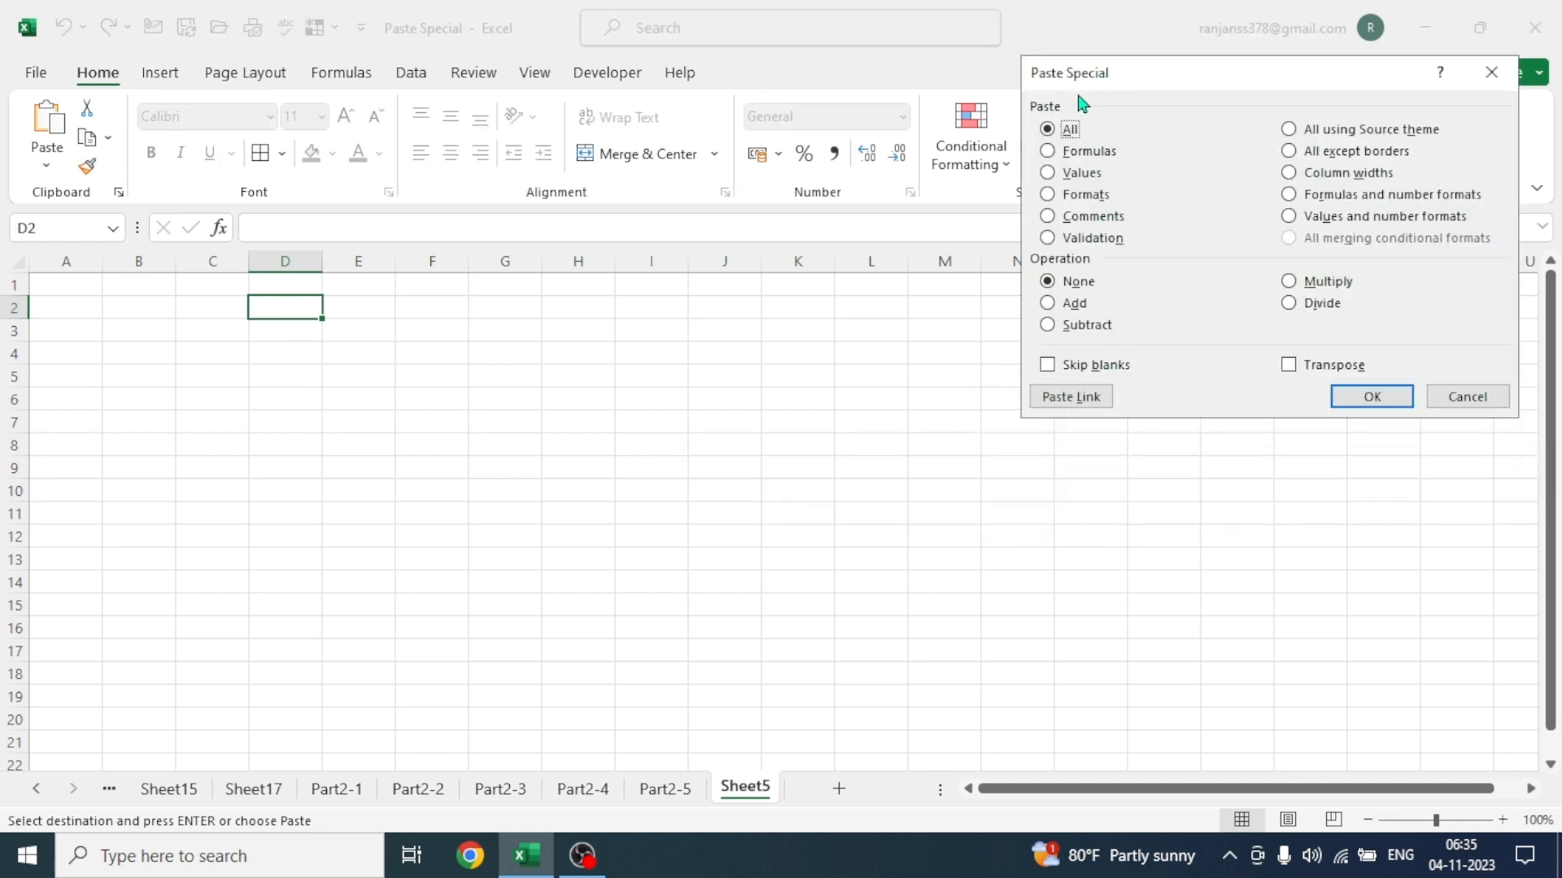
{"action": "left_click", "coordinate": [1070, 396]}
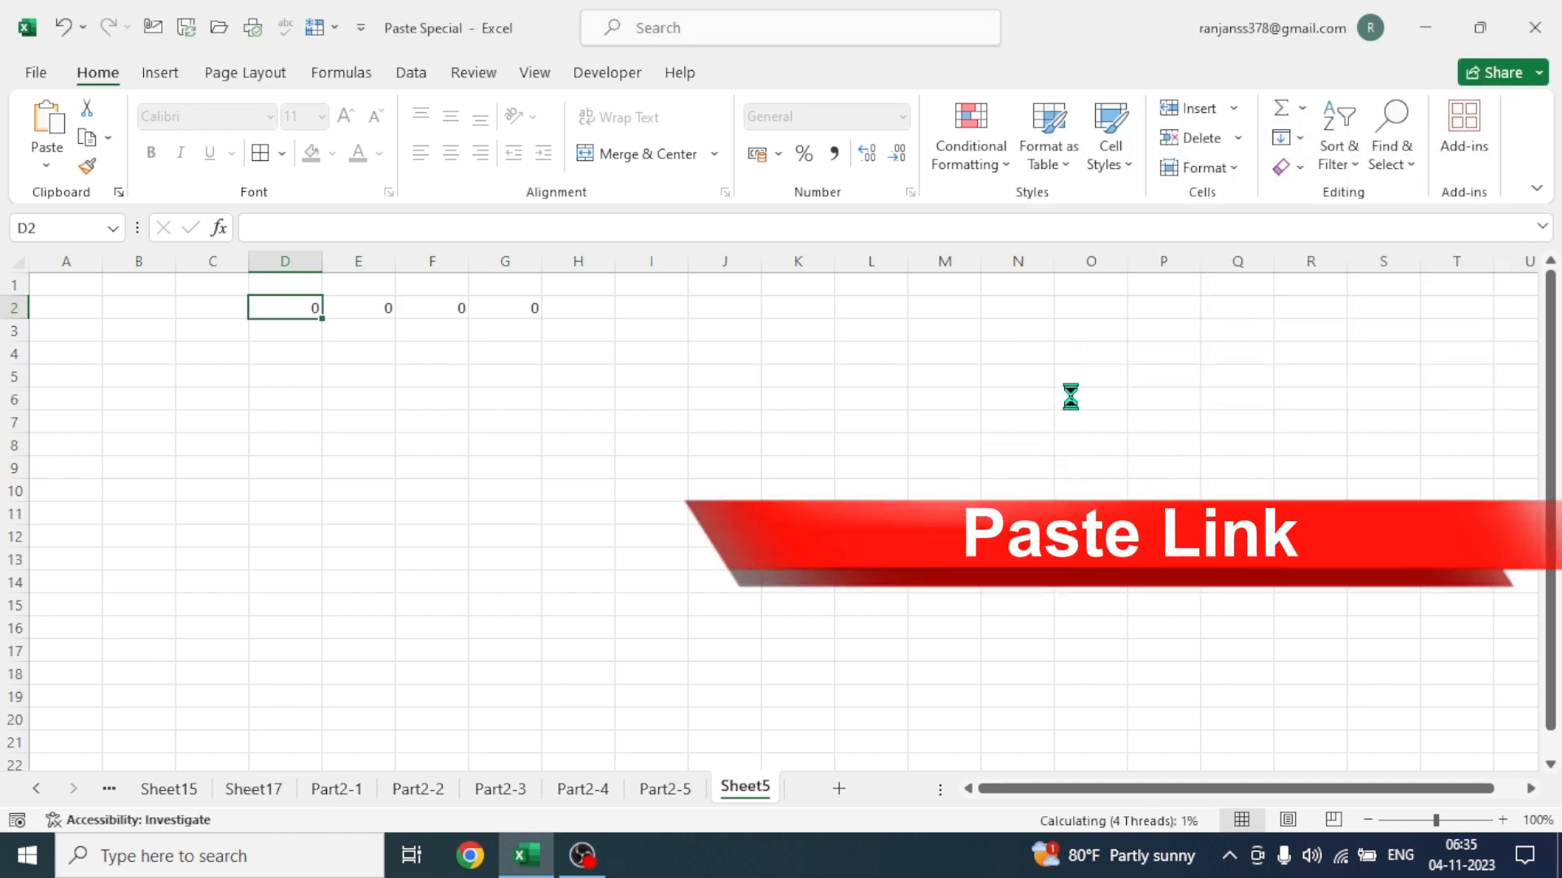
{"action": "left_click", "coordinate": [651, 469]}
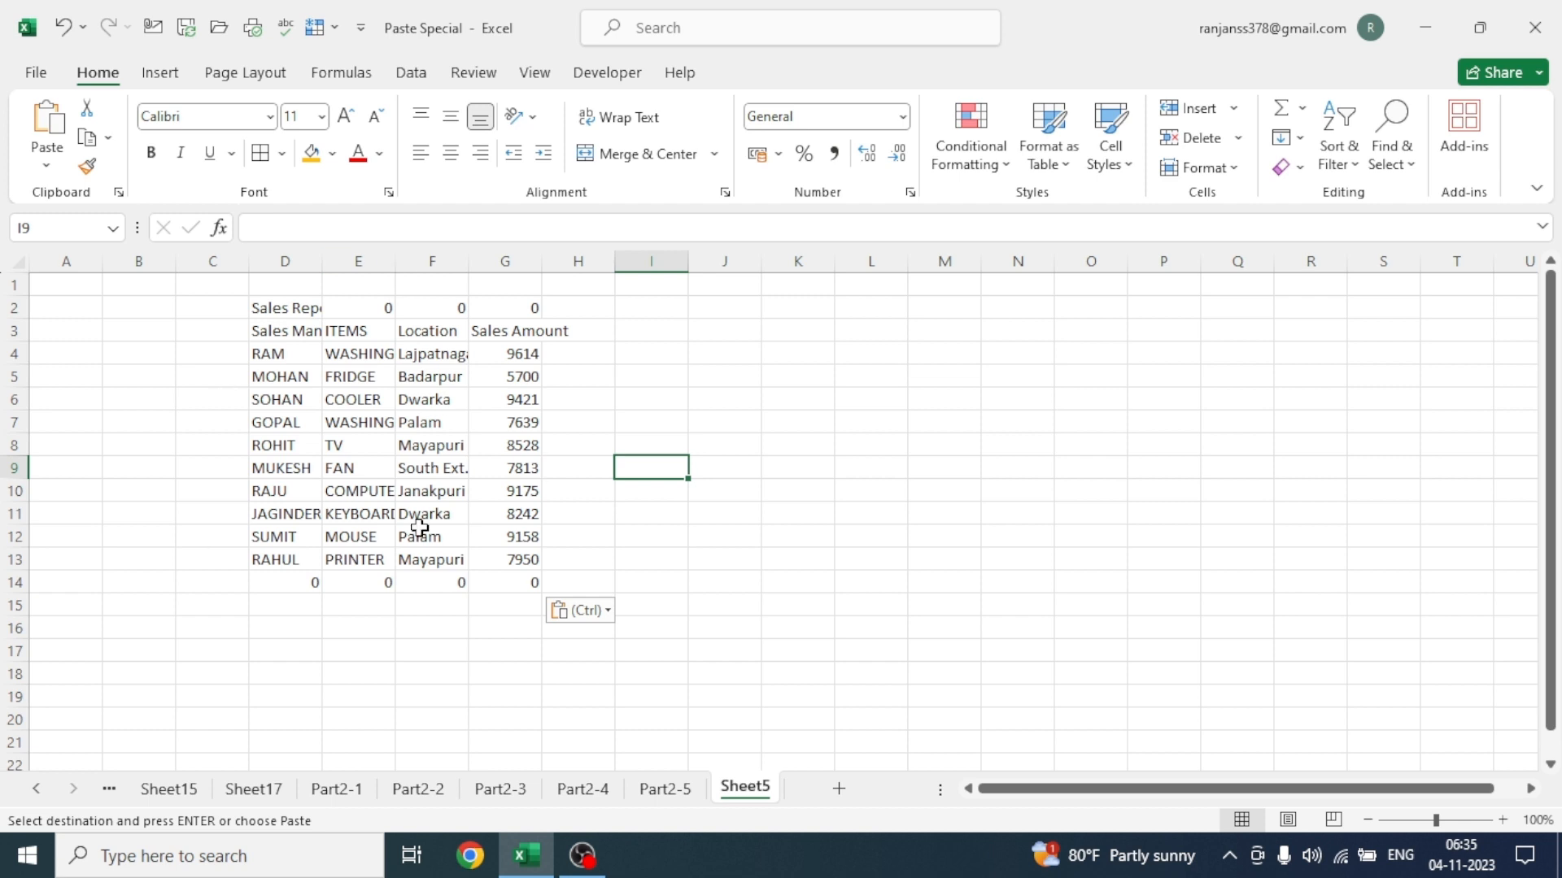
Compare Sheet5 with the source table on Part2-4, and paste the copied table's formats onto the linked table from D2
{"action": "left_click", "coordinate": [582, 788]}
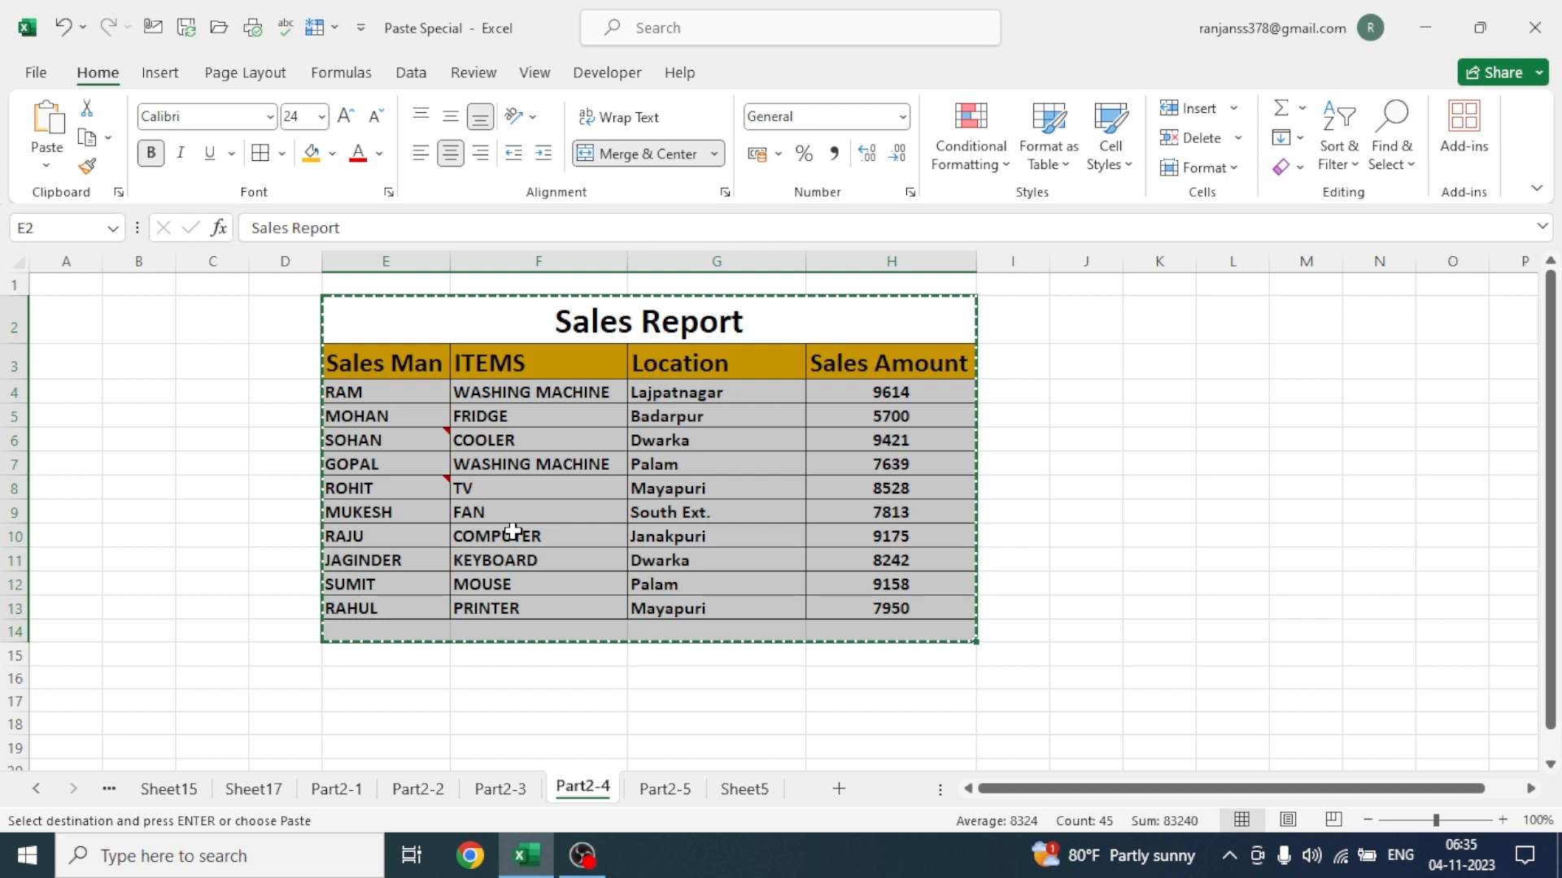
{"action": "left_click", "coordinate": [739, 788]}
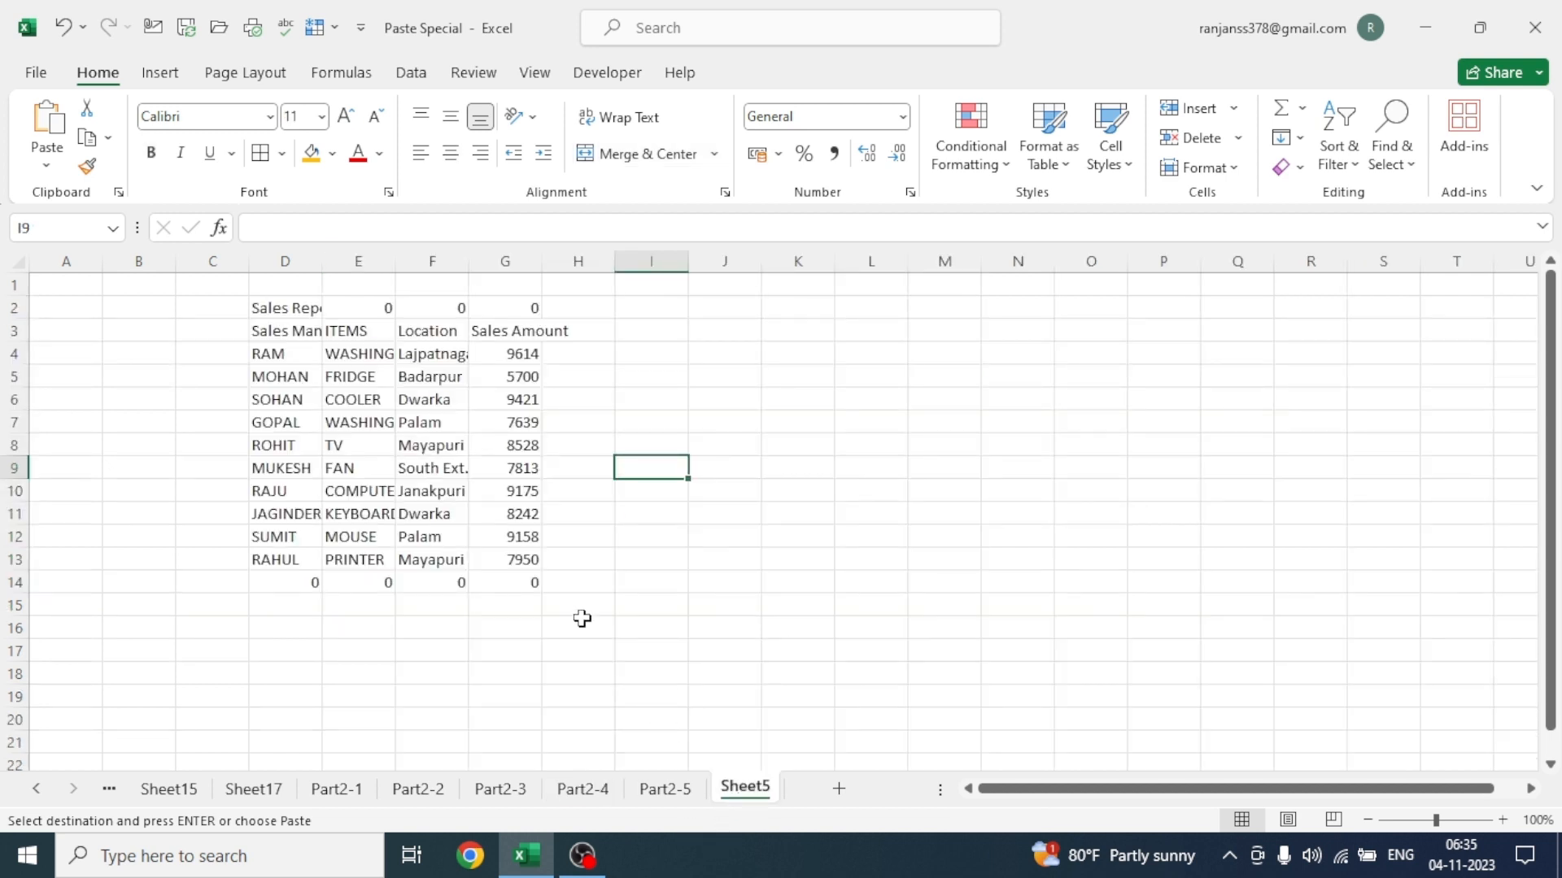
{"action": "left_click", "coordinate": [270, 308]}
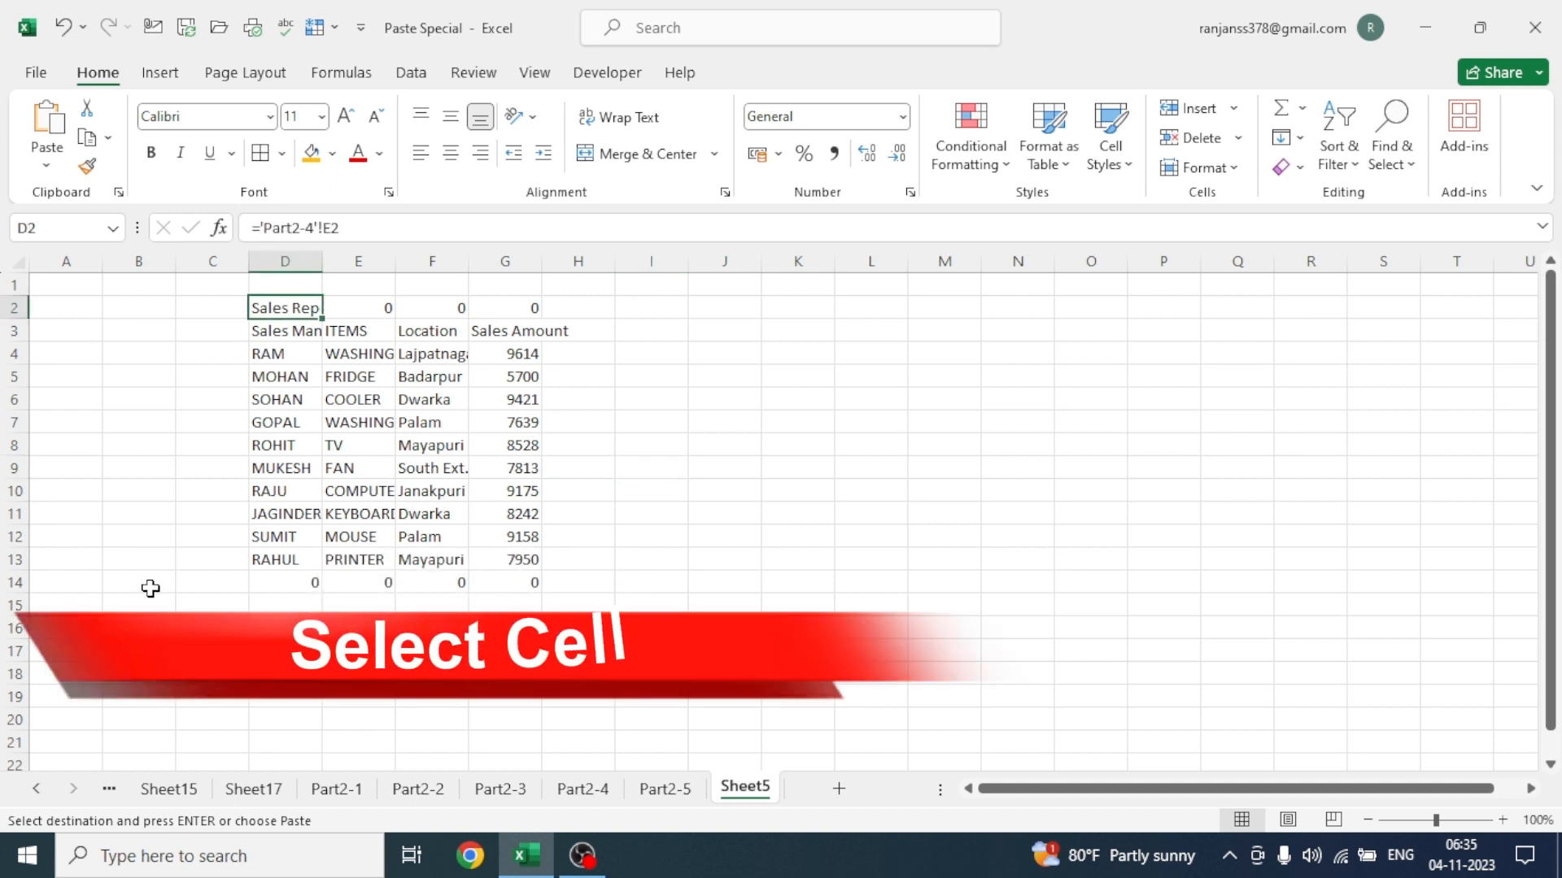
{"action": "key", "text": "ctrl+alt+v"}
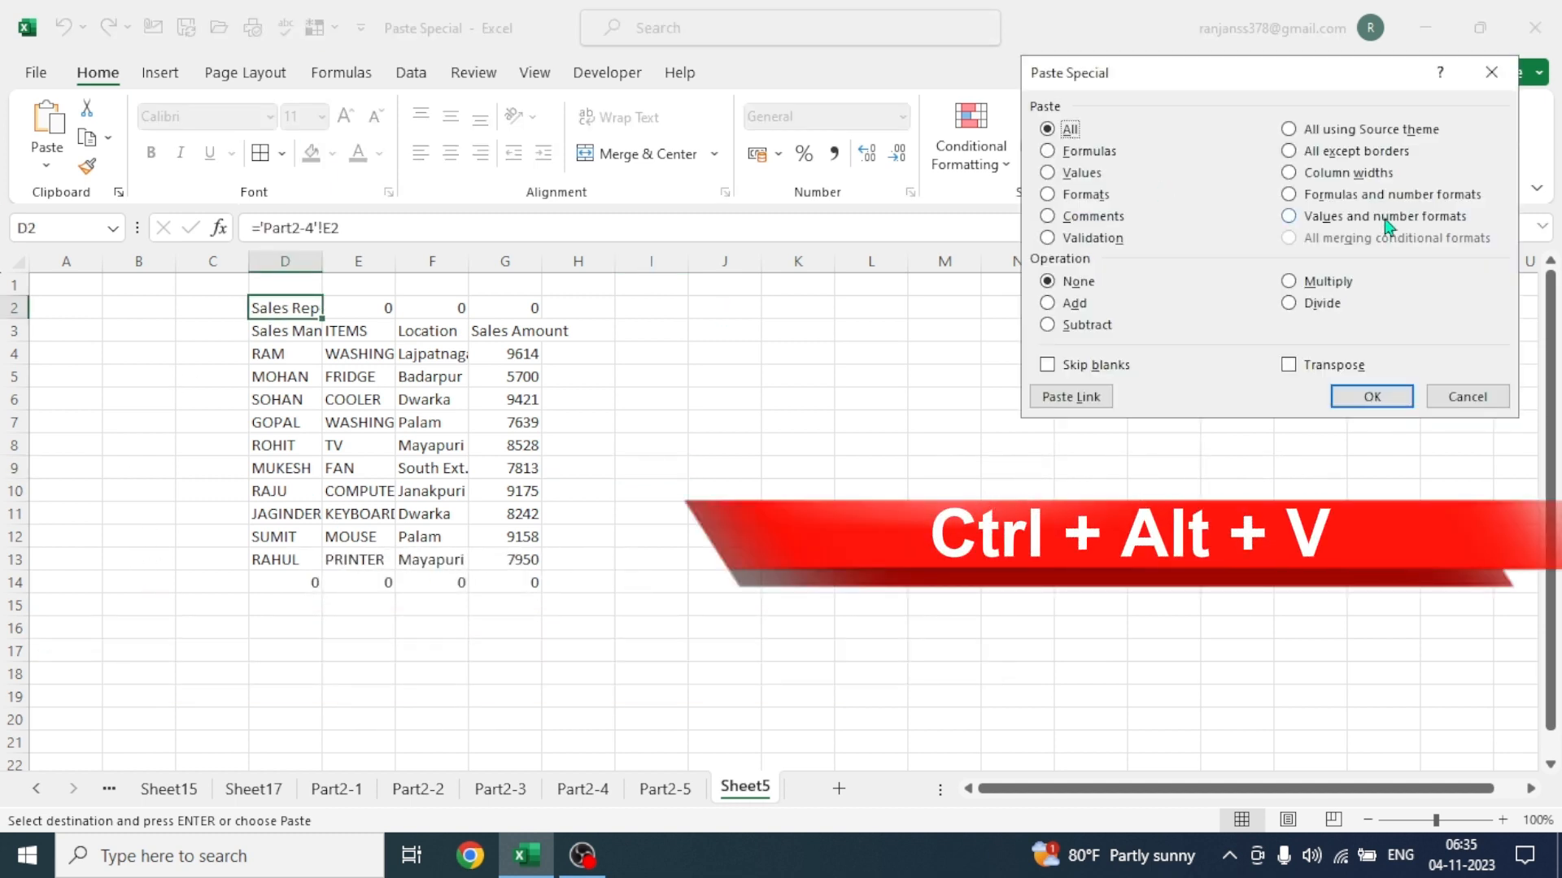
{"action": "left_click", "coordinate": [1049, 196]}
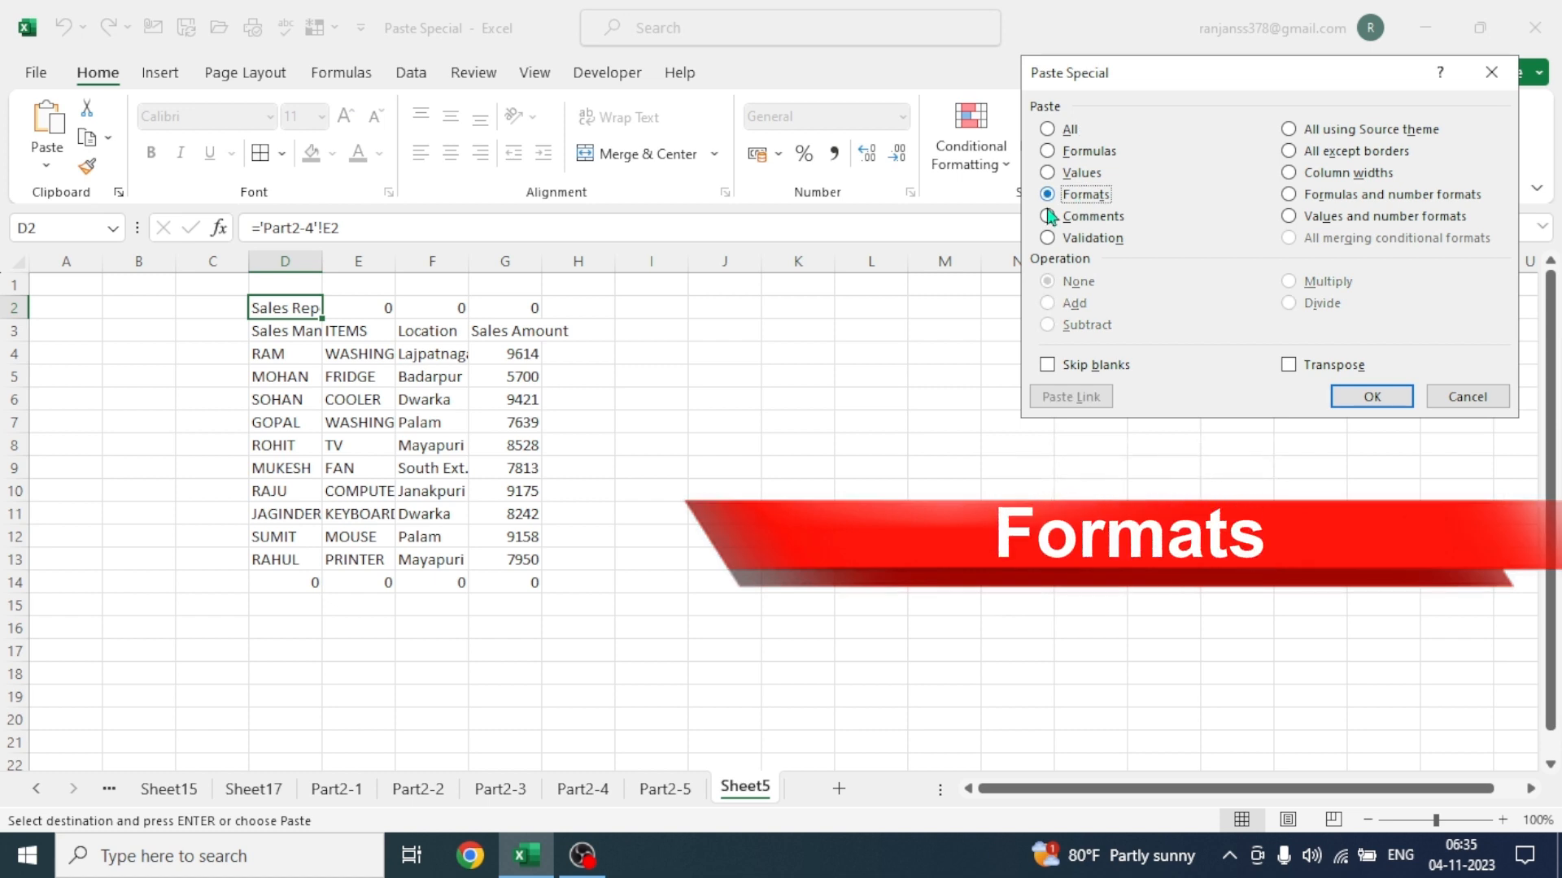
{"action": "left_click", "coordinate": [1372, 396]}
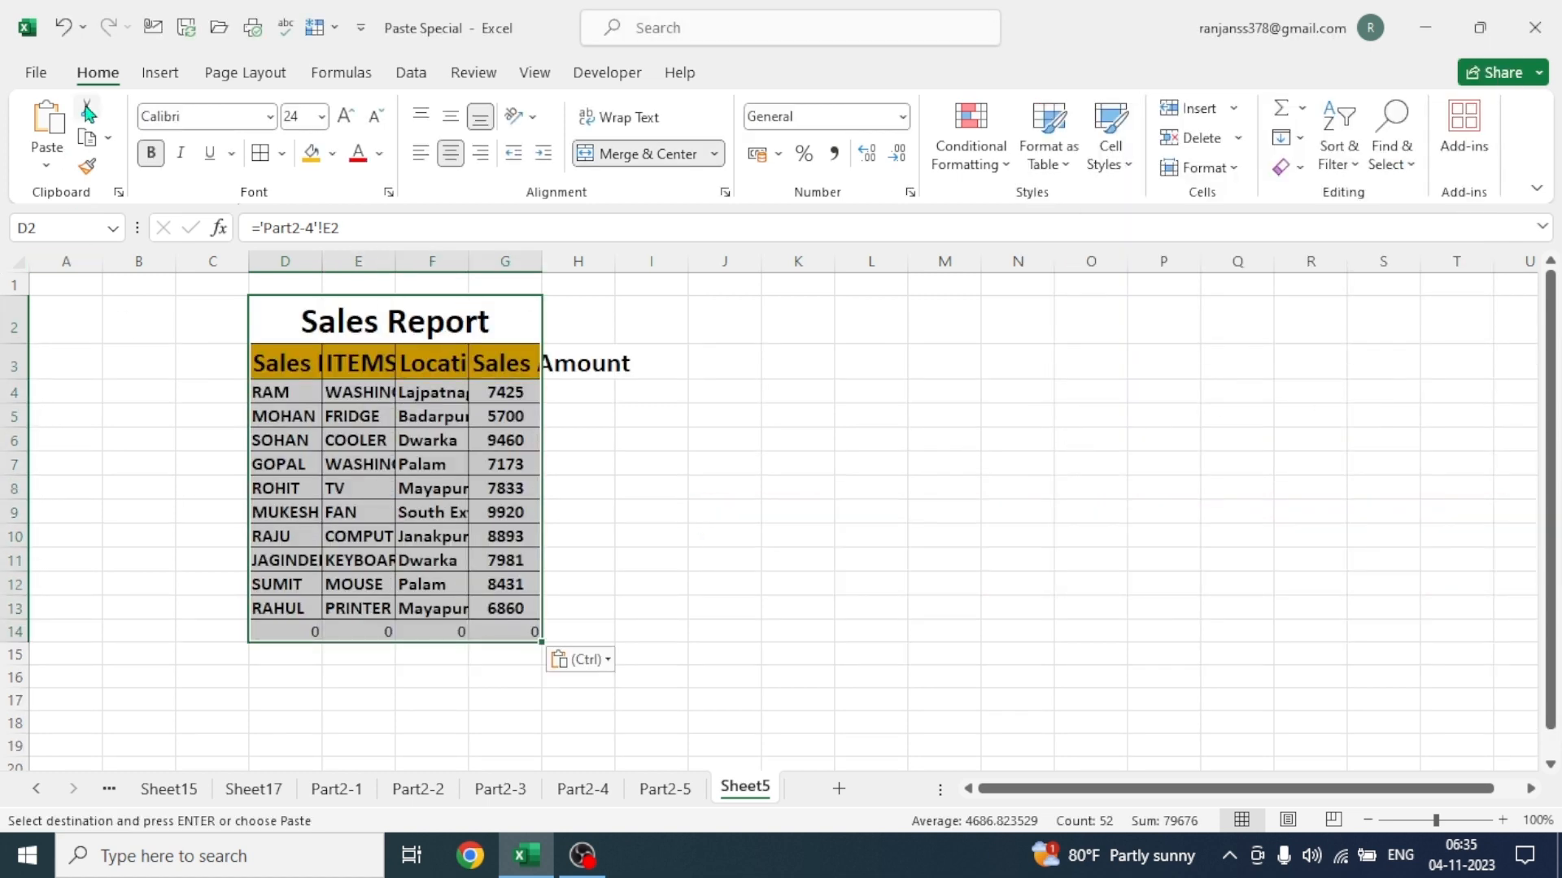
Auto-fit all column widths on Sheet5 to the linked Sales Report's contents
{"action": "left_click", "coordinate": [13, 261]}
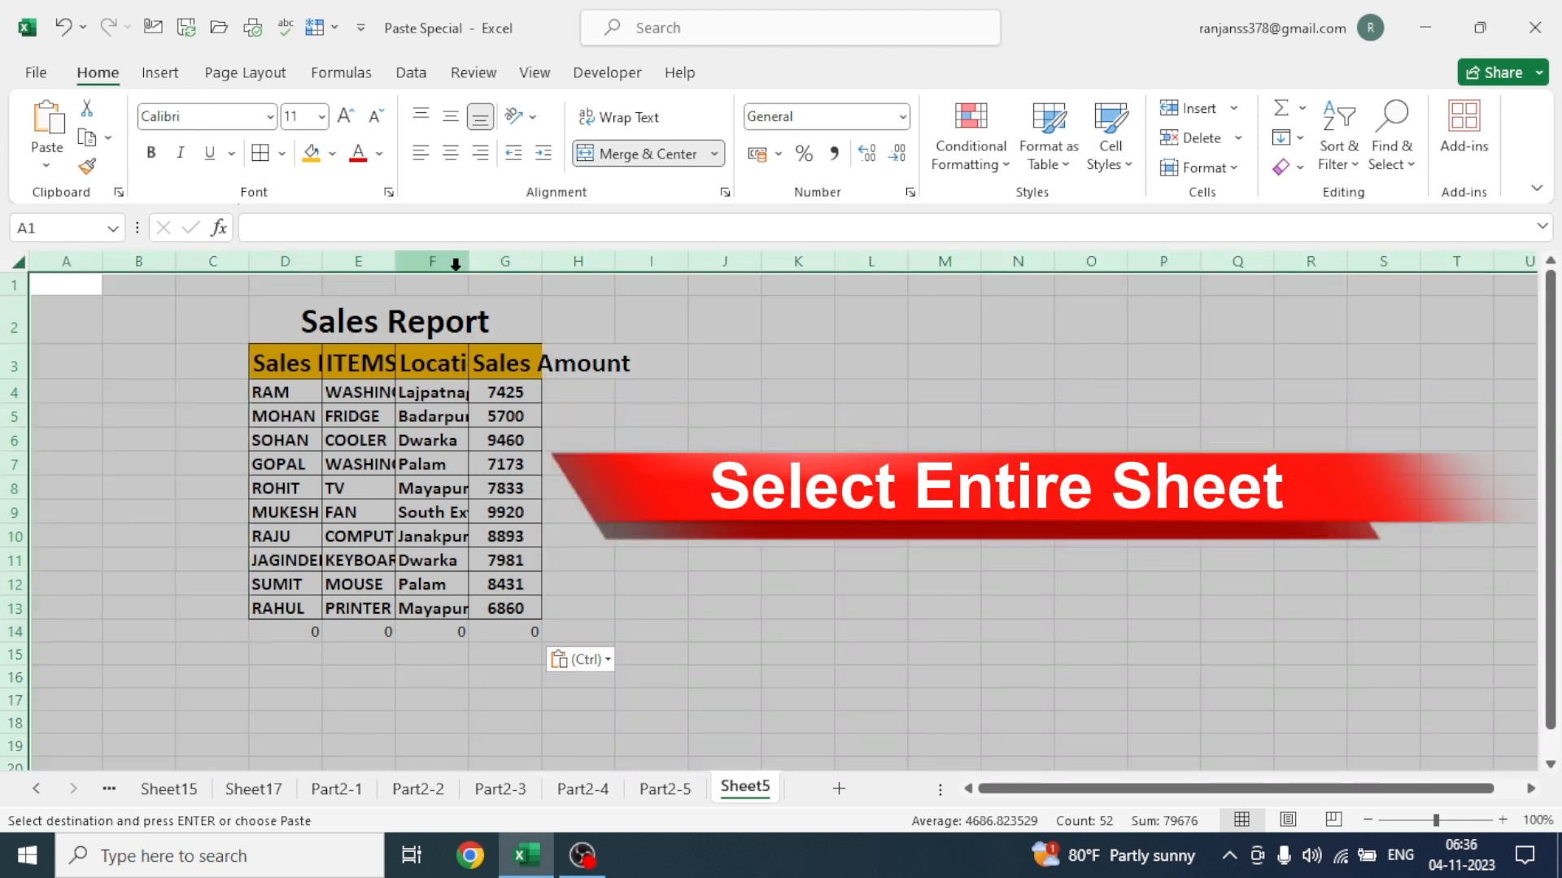
{"action": "left_click", "coordinate": [460, 271]}
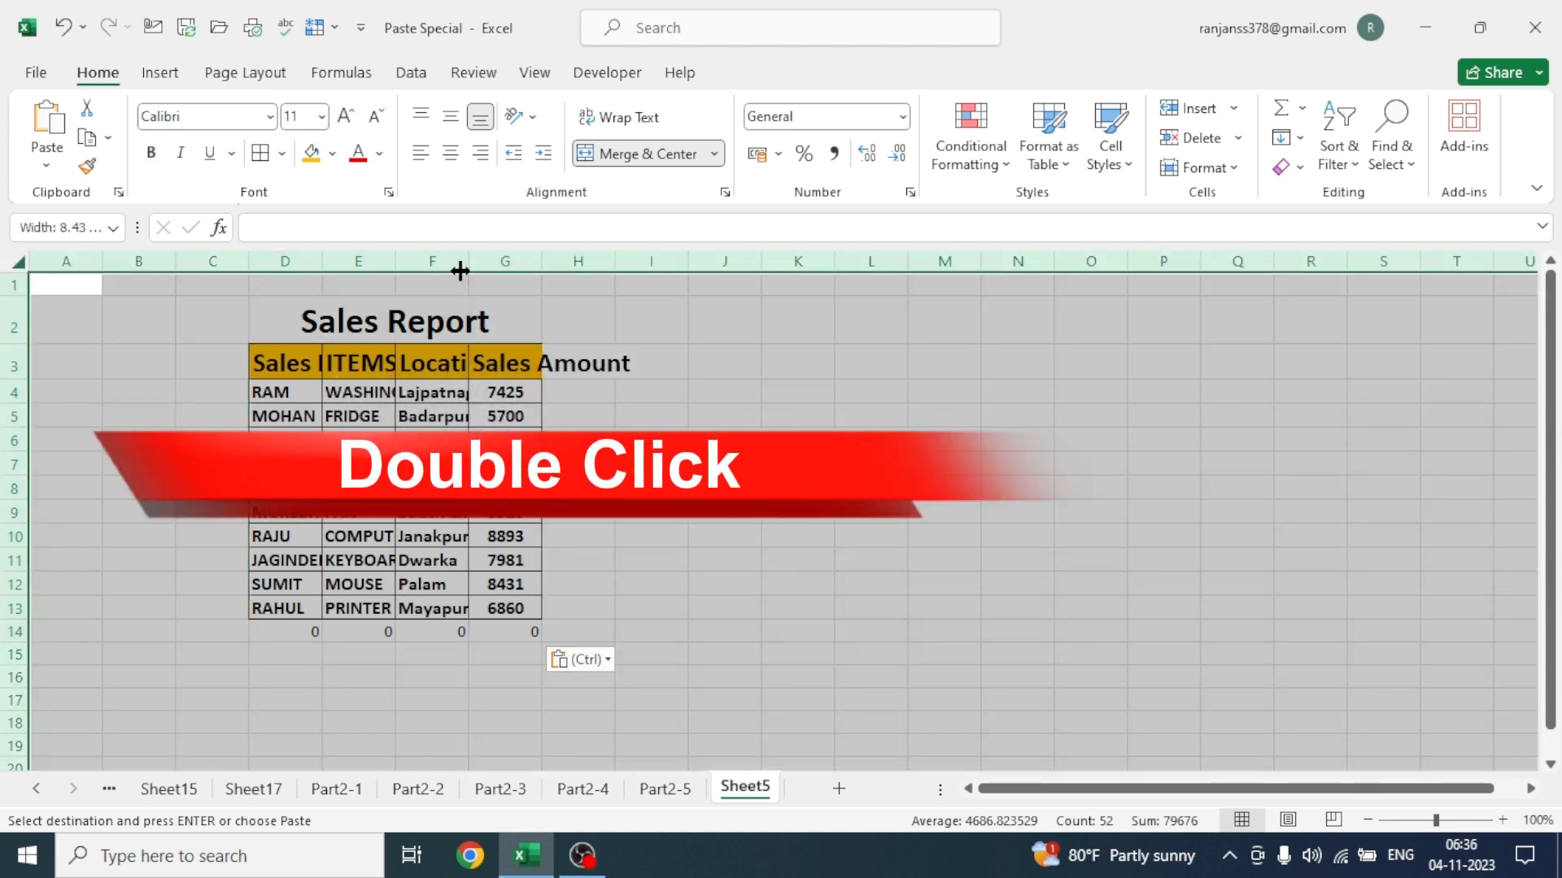
{"action": "double_click", "coordinate": [460, 271]}
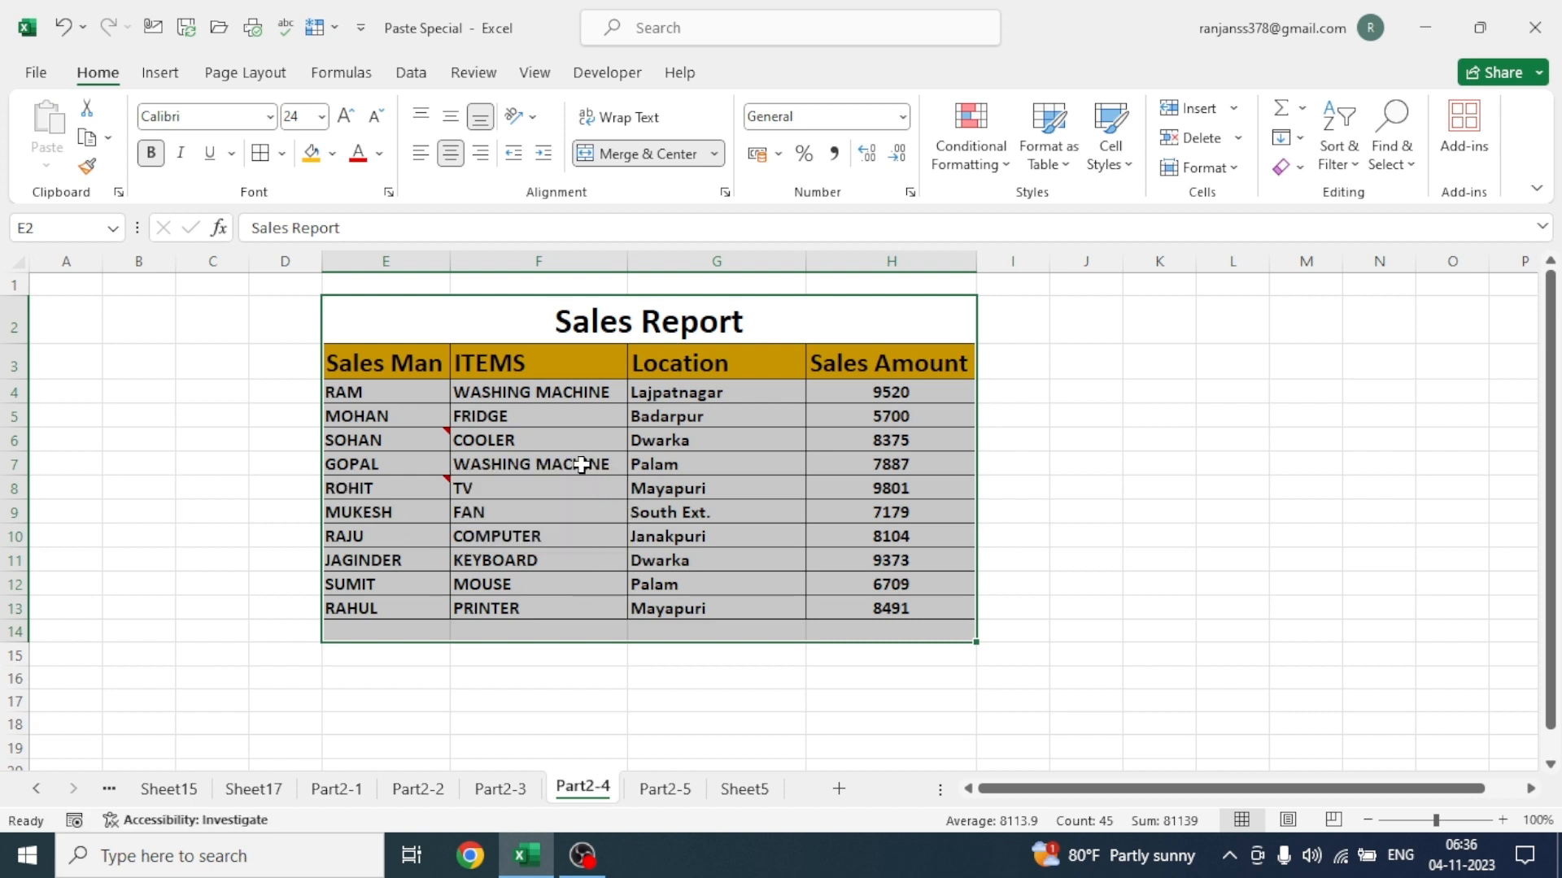
Set the Location in G7 on Part2-4 to Janakpuri and check the linked tables on Part2-5 and Sheet5
{"action": "left_click", "coordinate": [698, 467]}
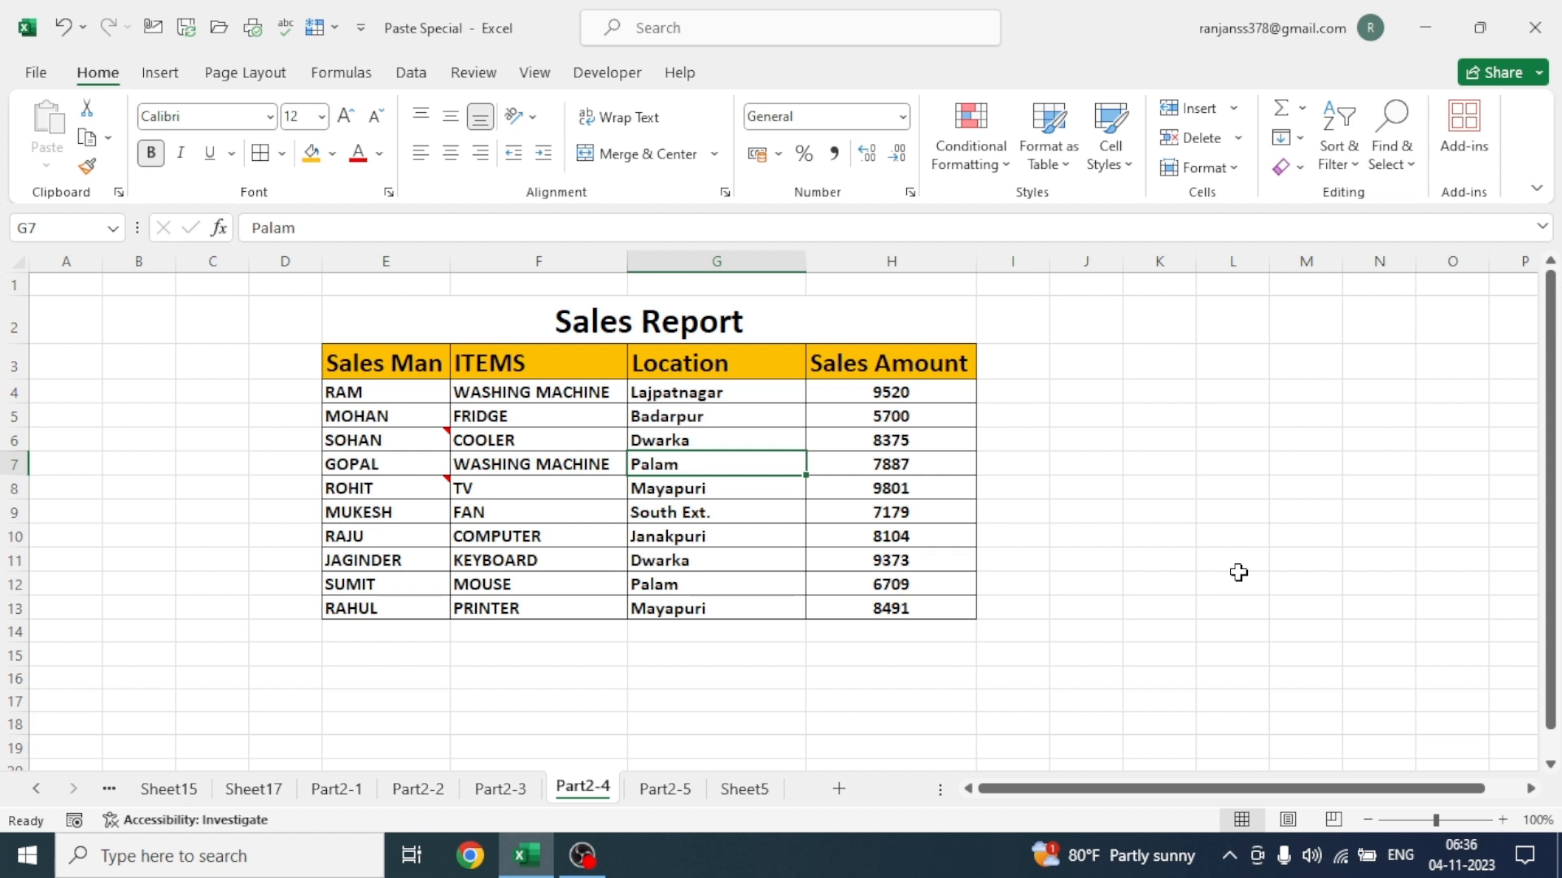
{"action": "type", "text": "Janakpuri"}
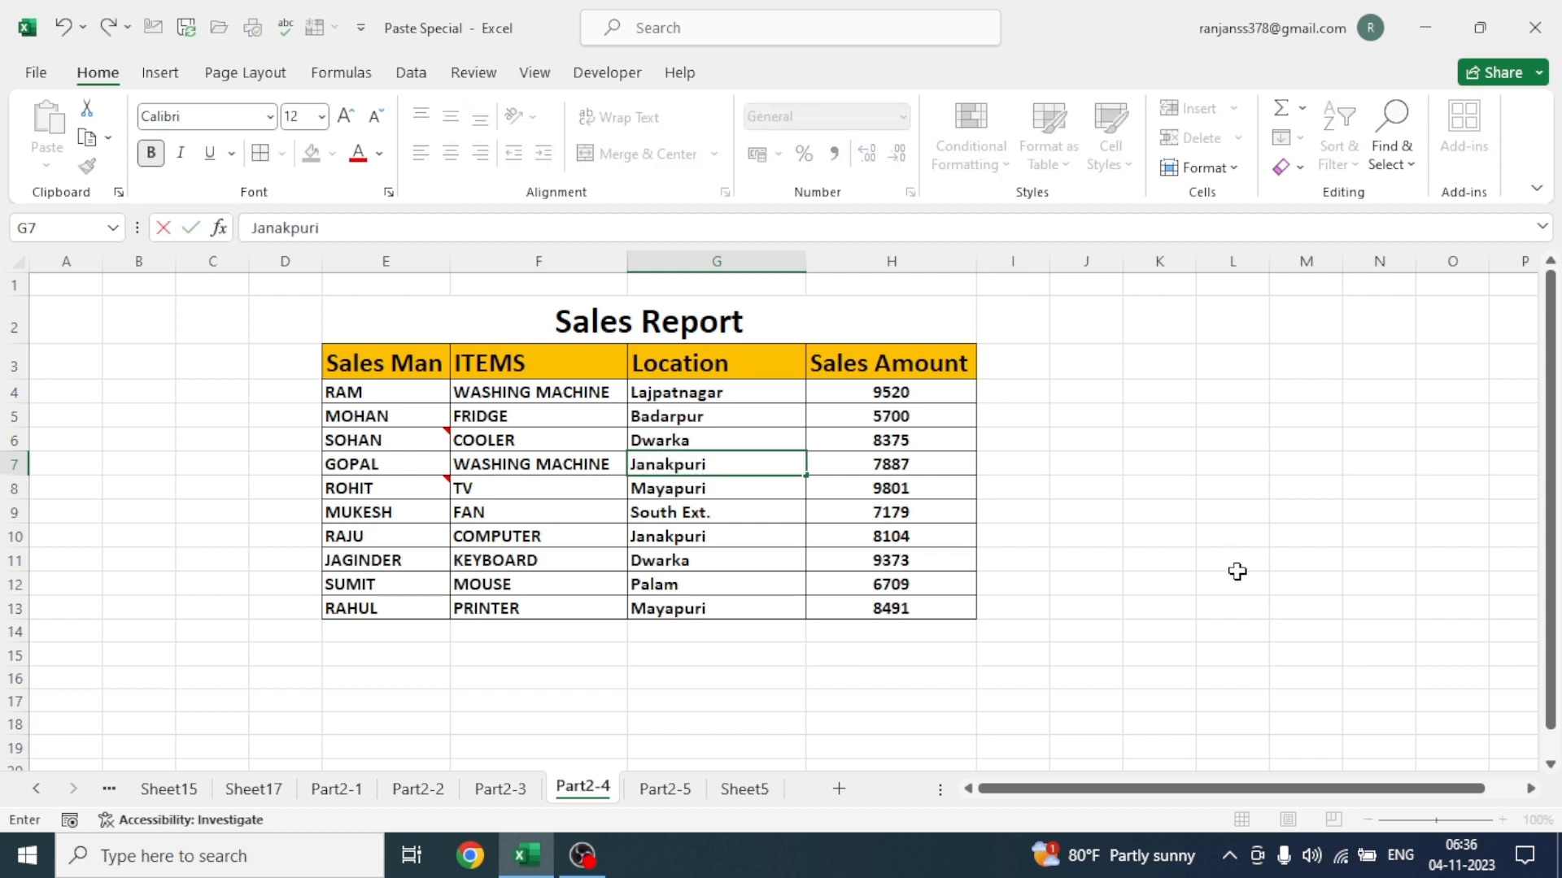
{"action": "left_click", "coordinate": [899, 671]}
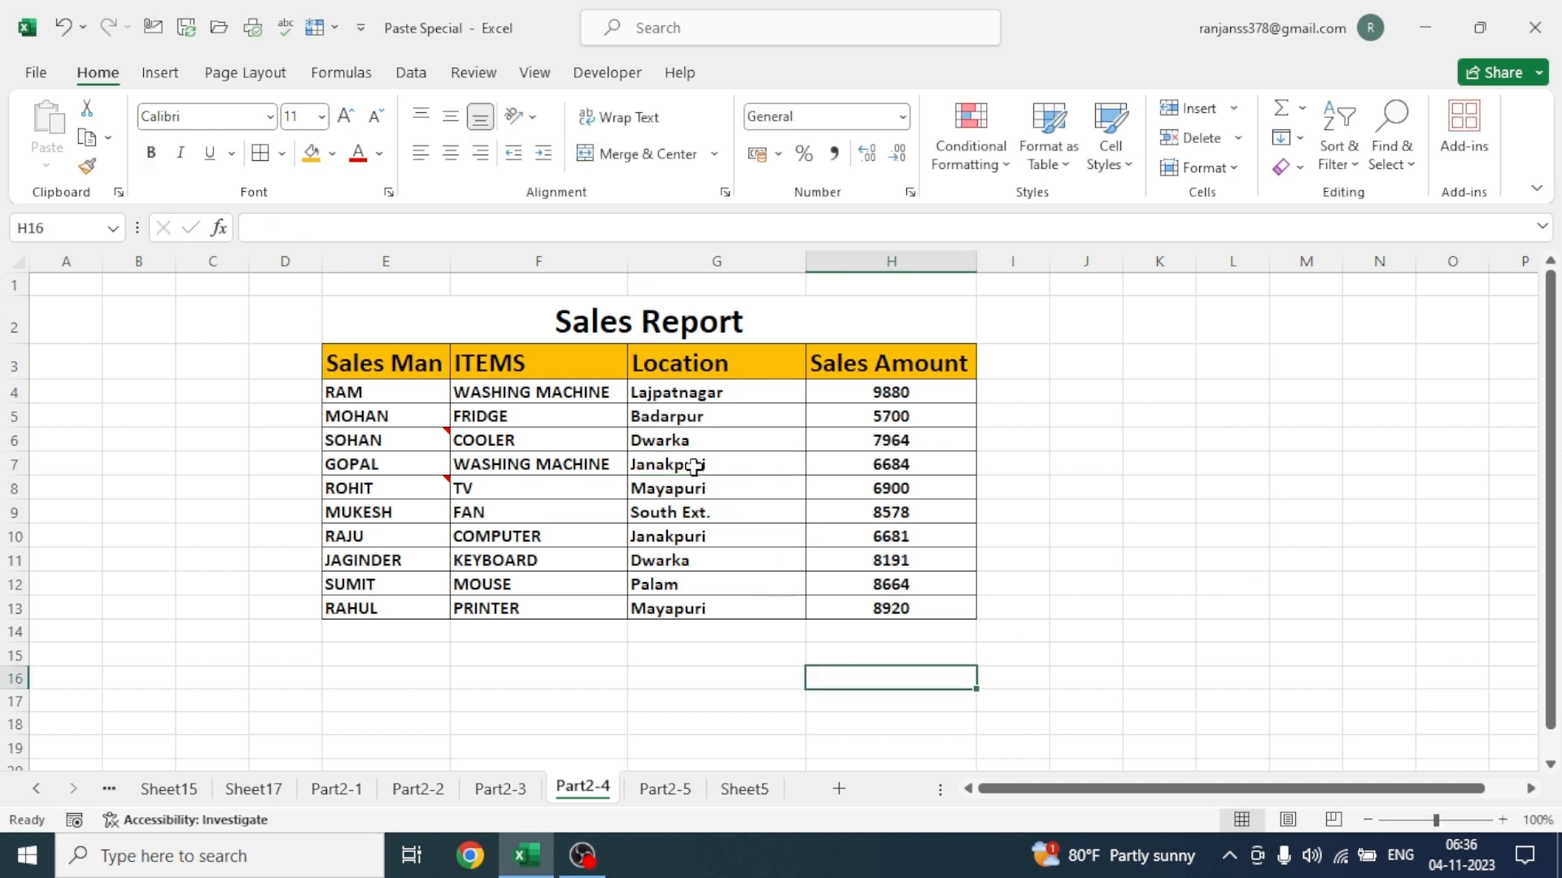
{"action": "left_click", "coordinate": [666, 788]}
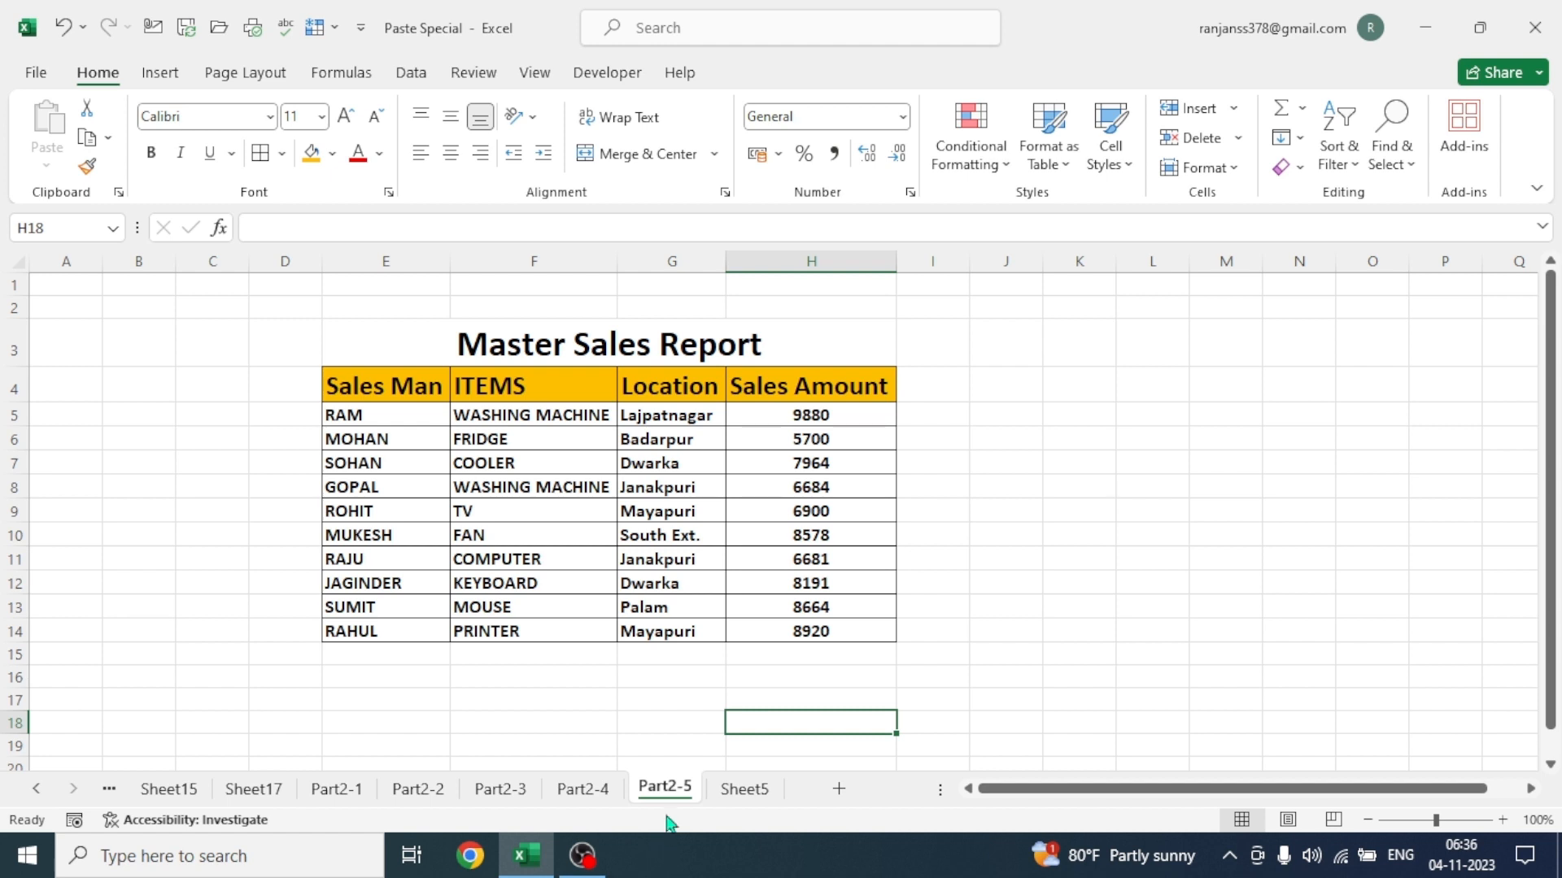
{"action": "left_click", "coordinate": [738, 788]}
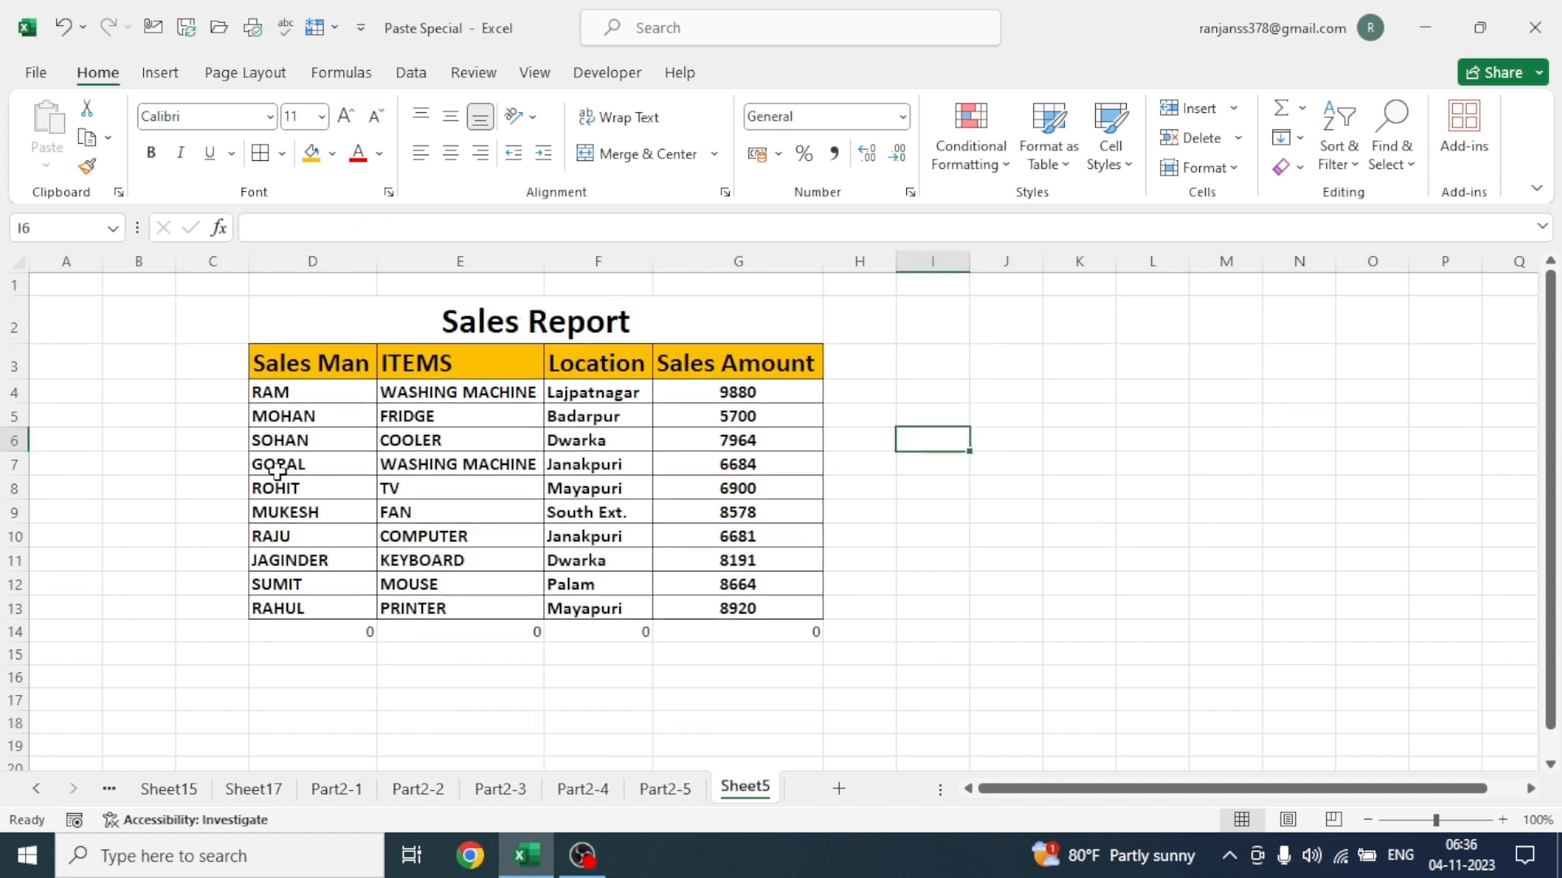
{"action": "left_click", "coordinate": [580, 466]}
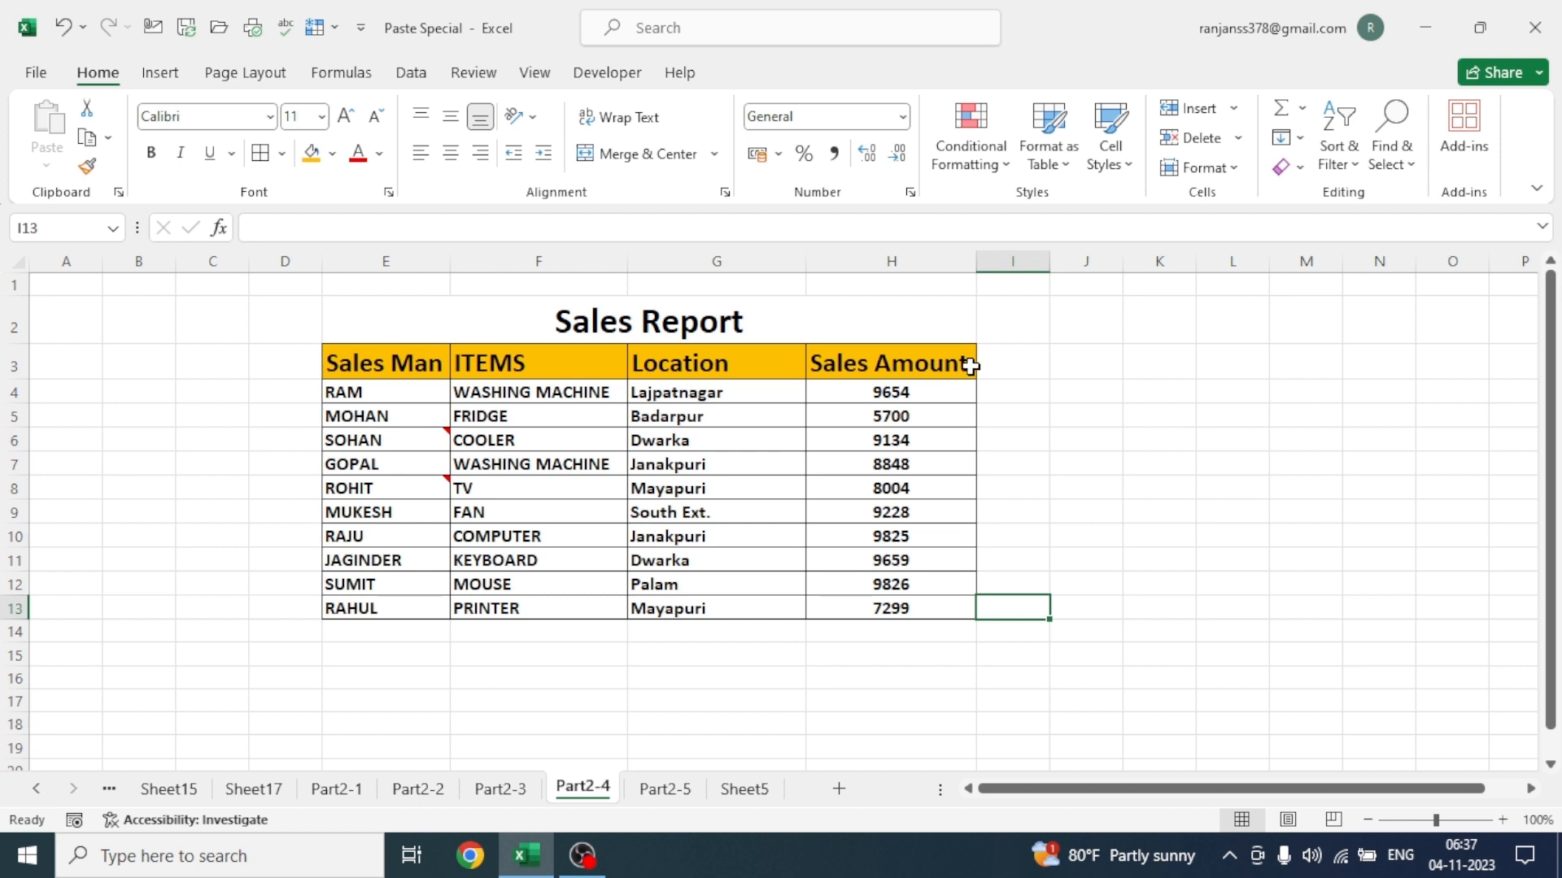
Copy the sales table E3:H13 from Part2-4 and paste it transposed at D4 on a new sheet
{"action": "left_click_drag", "start_coordinate": [332, 363], "coordinate": [897, 620]}
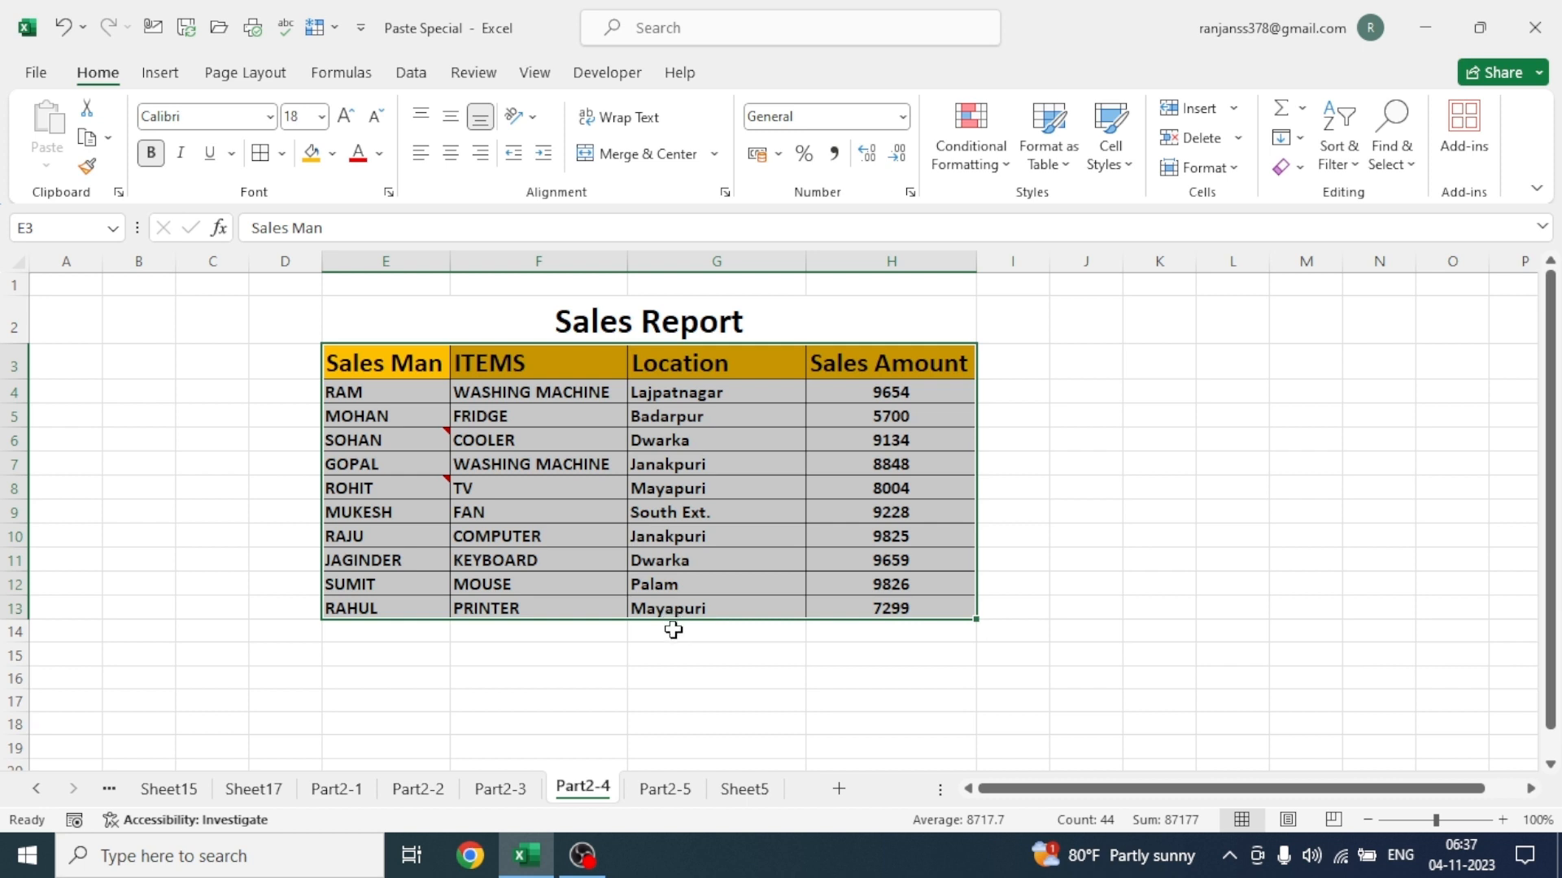
{"action": "key", "text": "ctrl+c"}
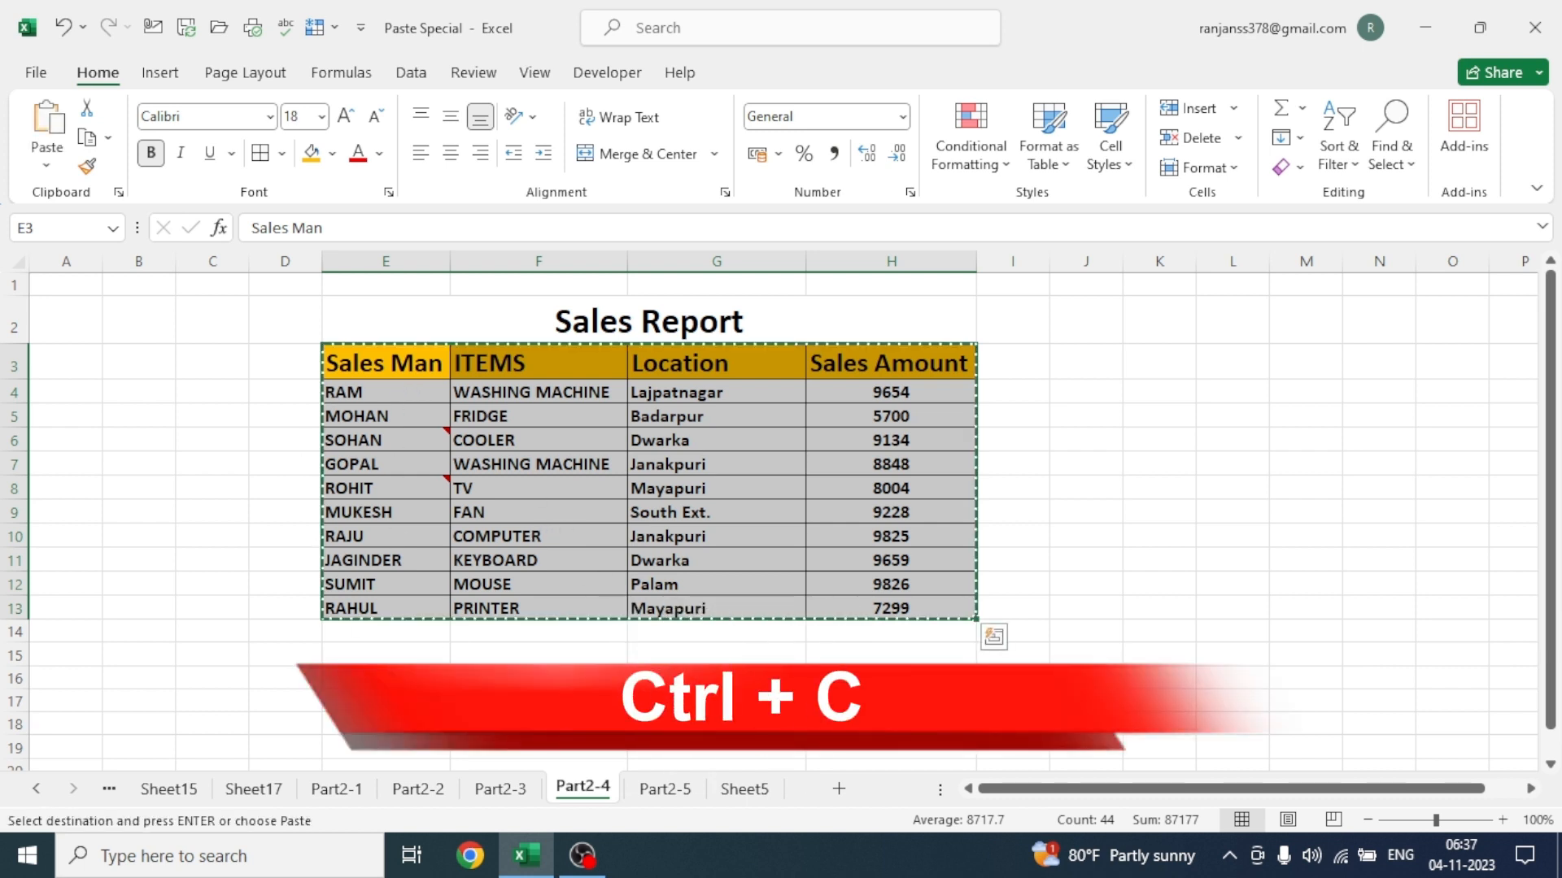
{"action": "left_click", "coordinate": [838, 789]}
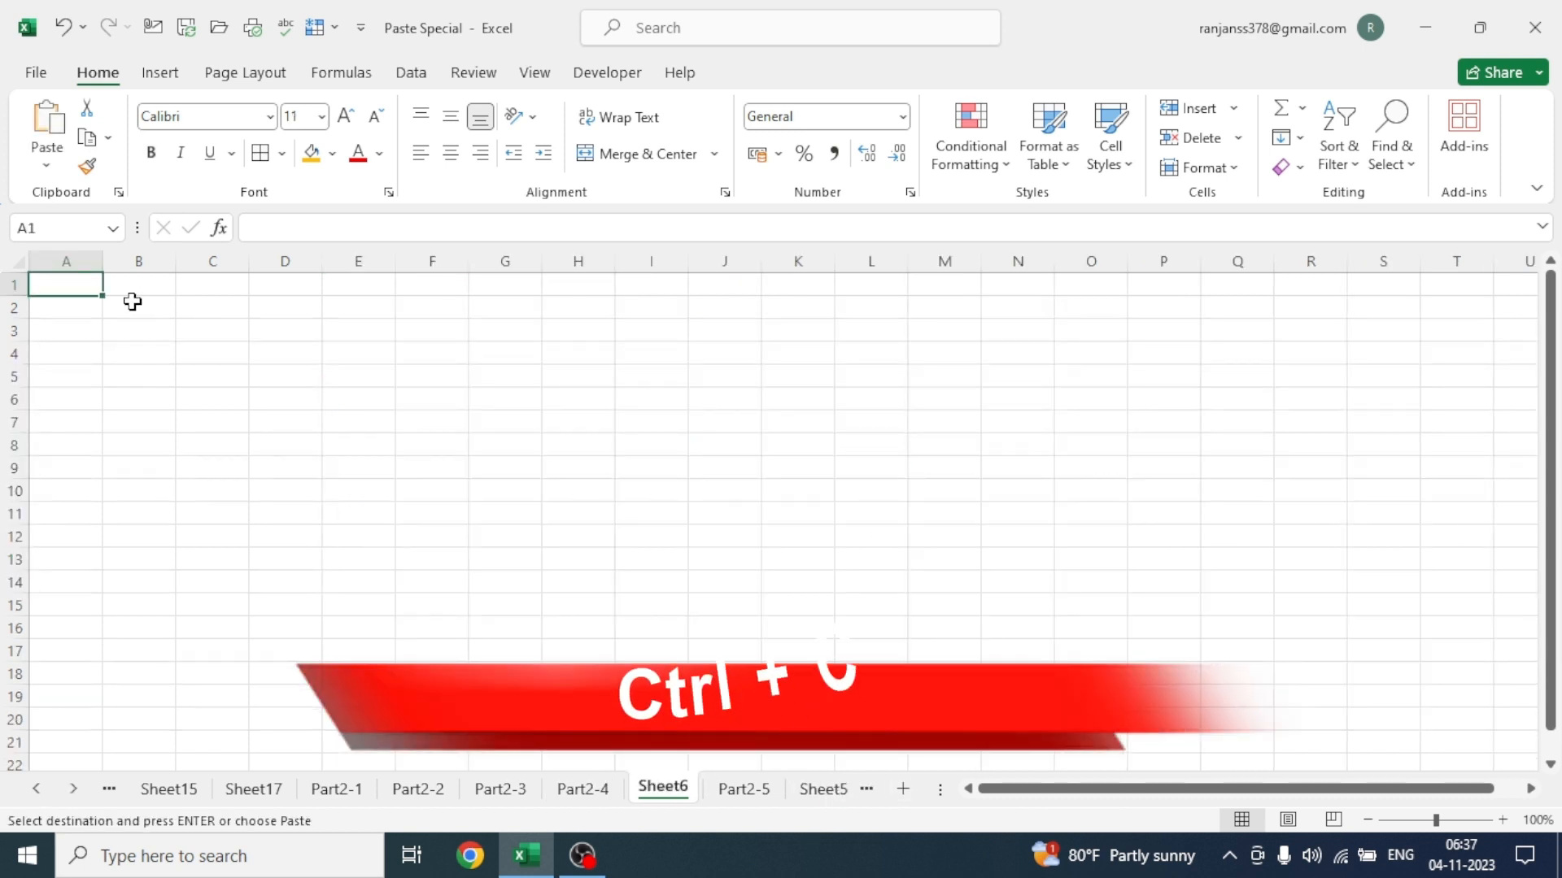
{"action": "left_click", "coordinate": [282, 355]}
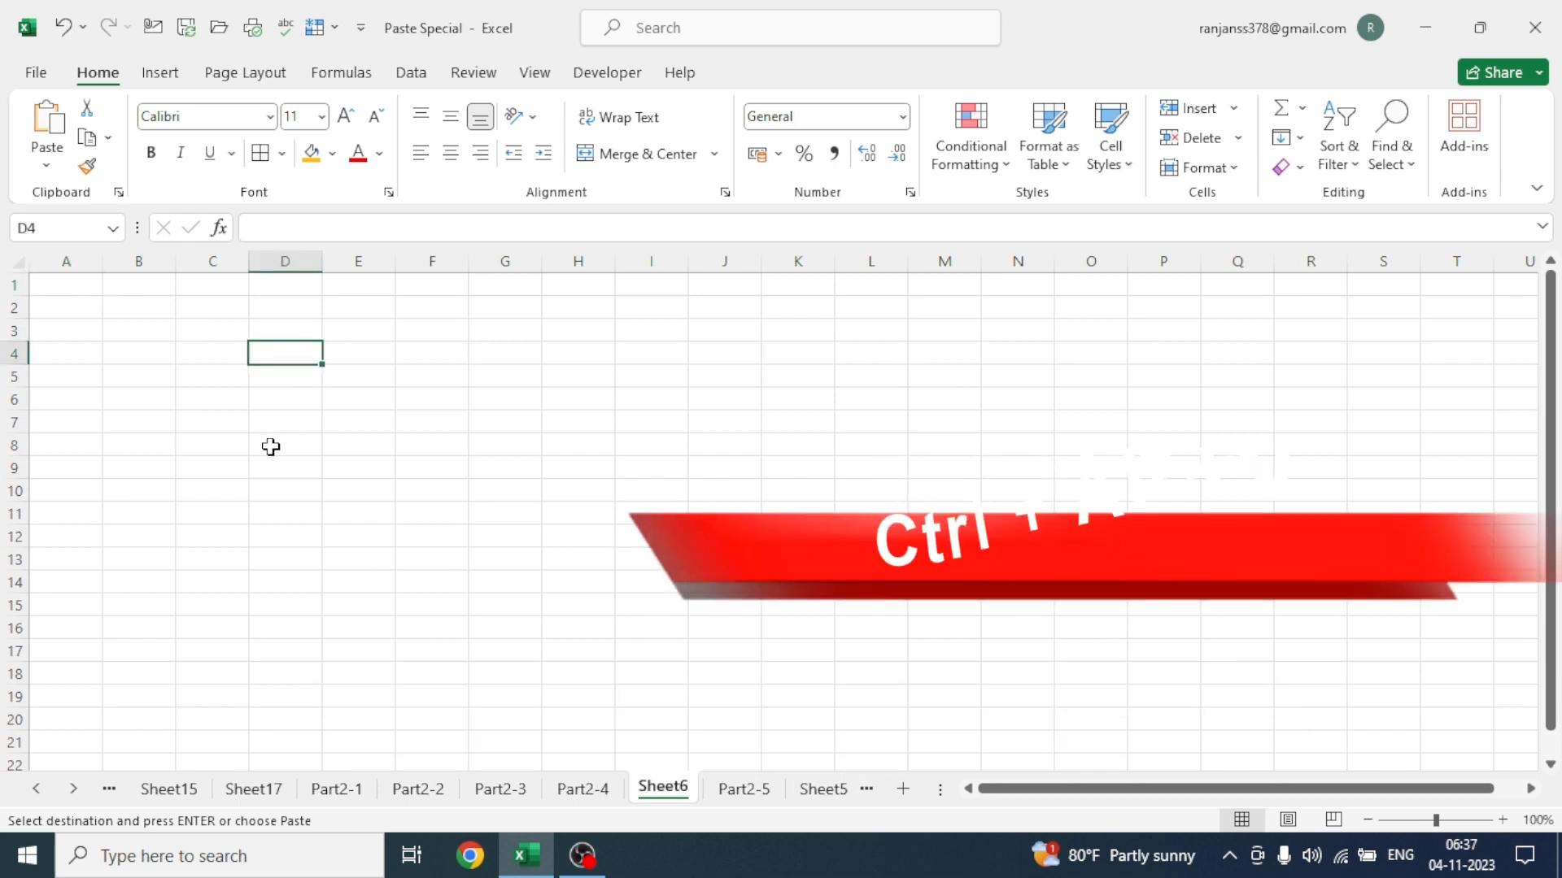
{"action": "key", "text": "ctrl+alt+v"}
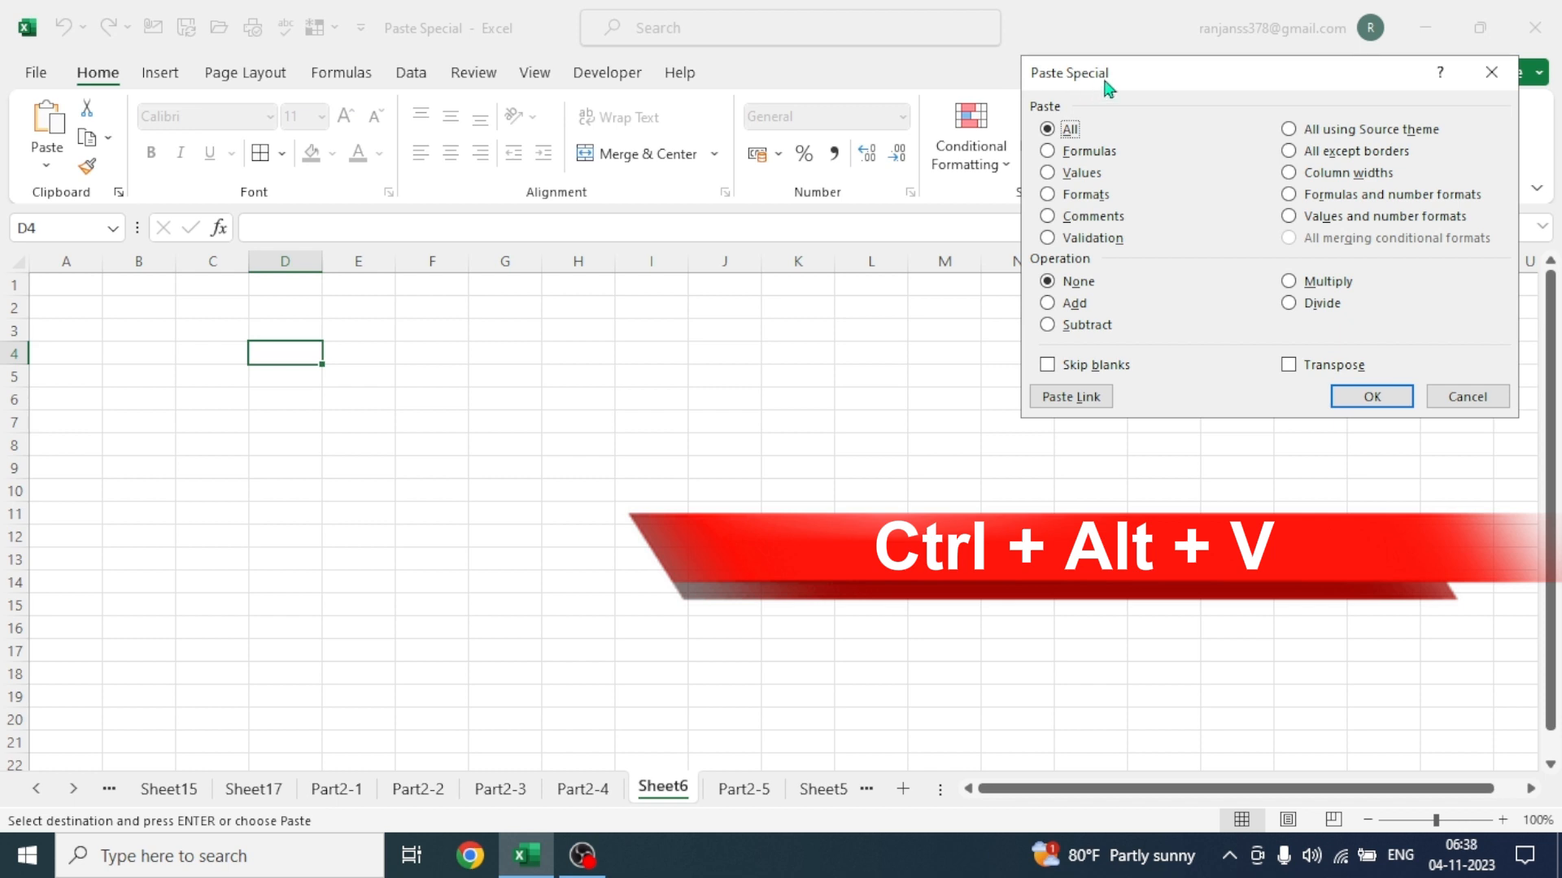
{"action": "left_click", "coordinate": [1289, 367]}
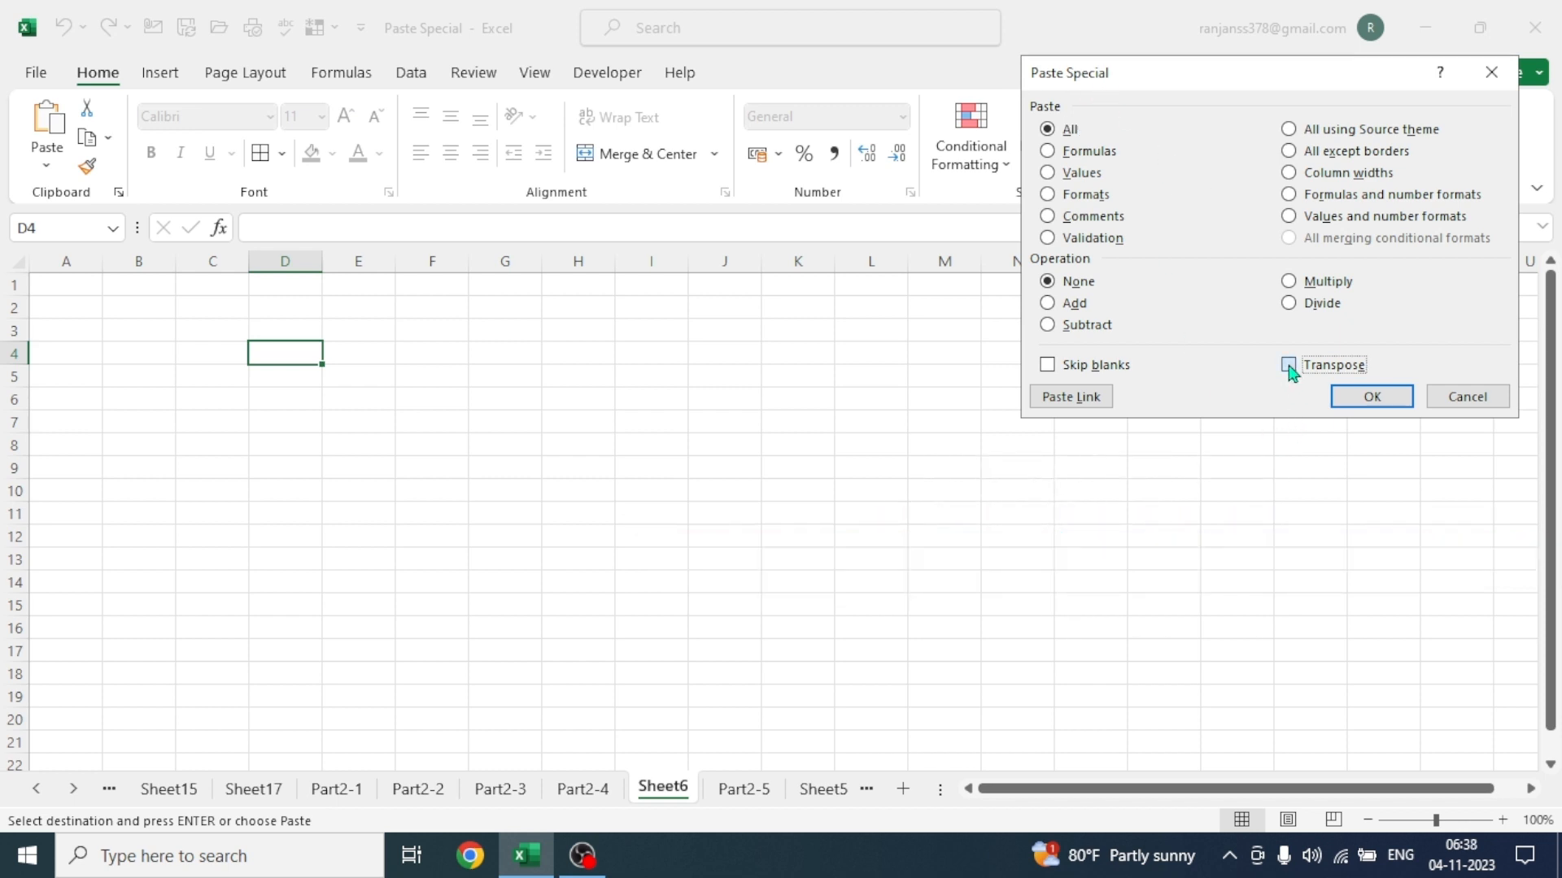
{"action": "left_click", "coordinate": [1373, 399]}
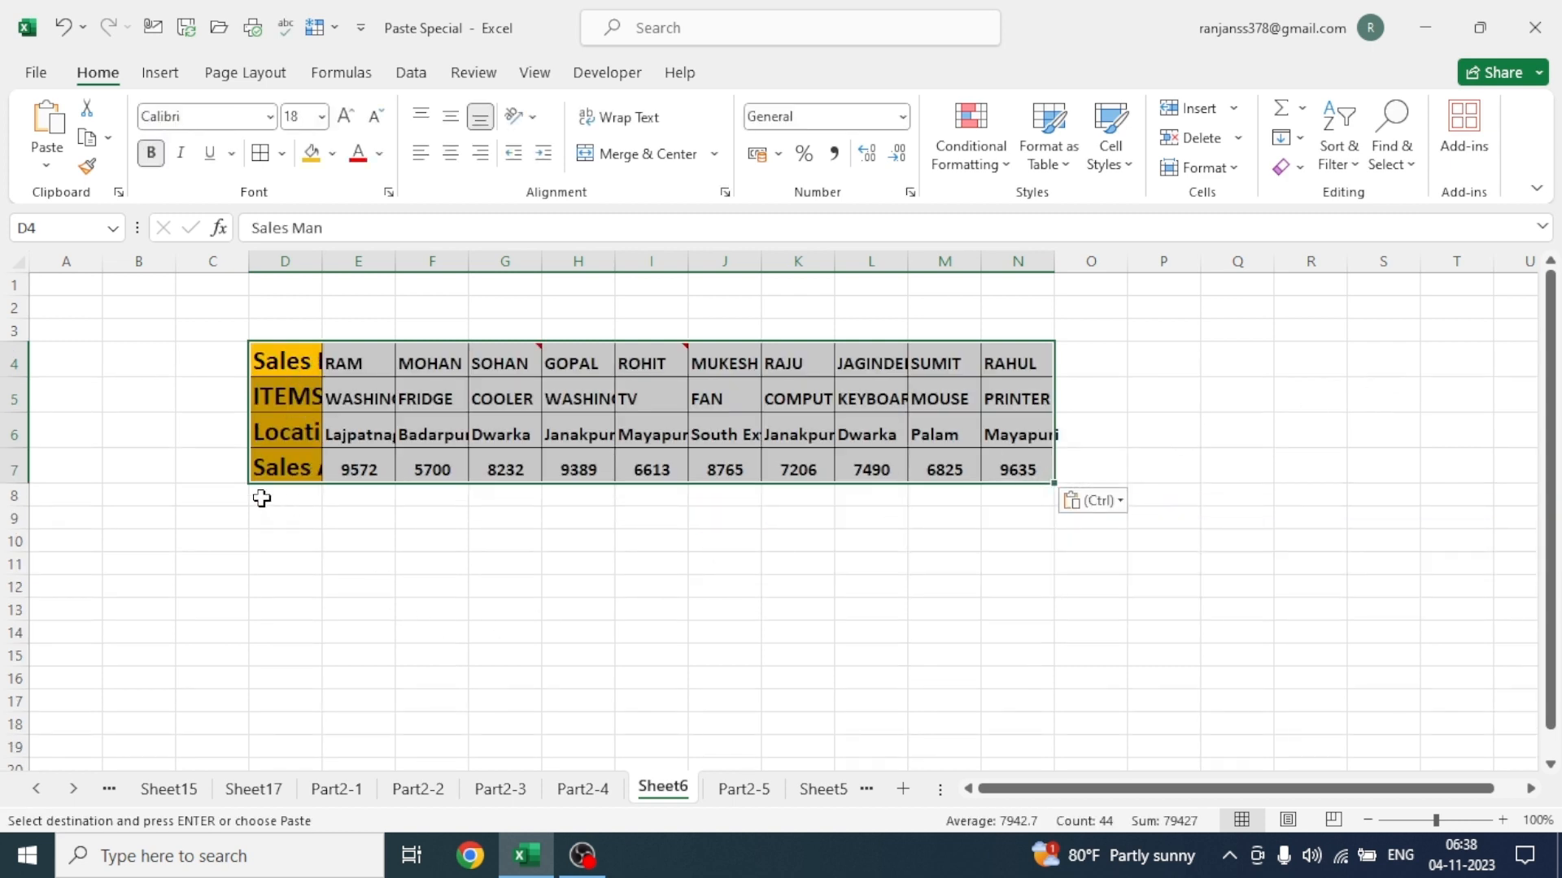
Auto-fit all column widths on Sheet6 to the transposed table's contents
{"action": "left_click", "coordinate": [11, 261]}
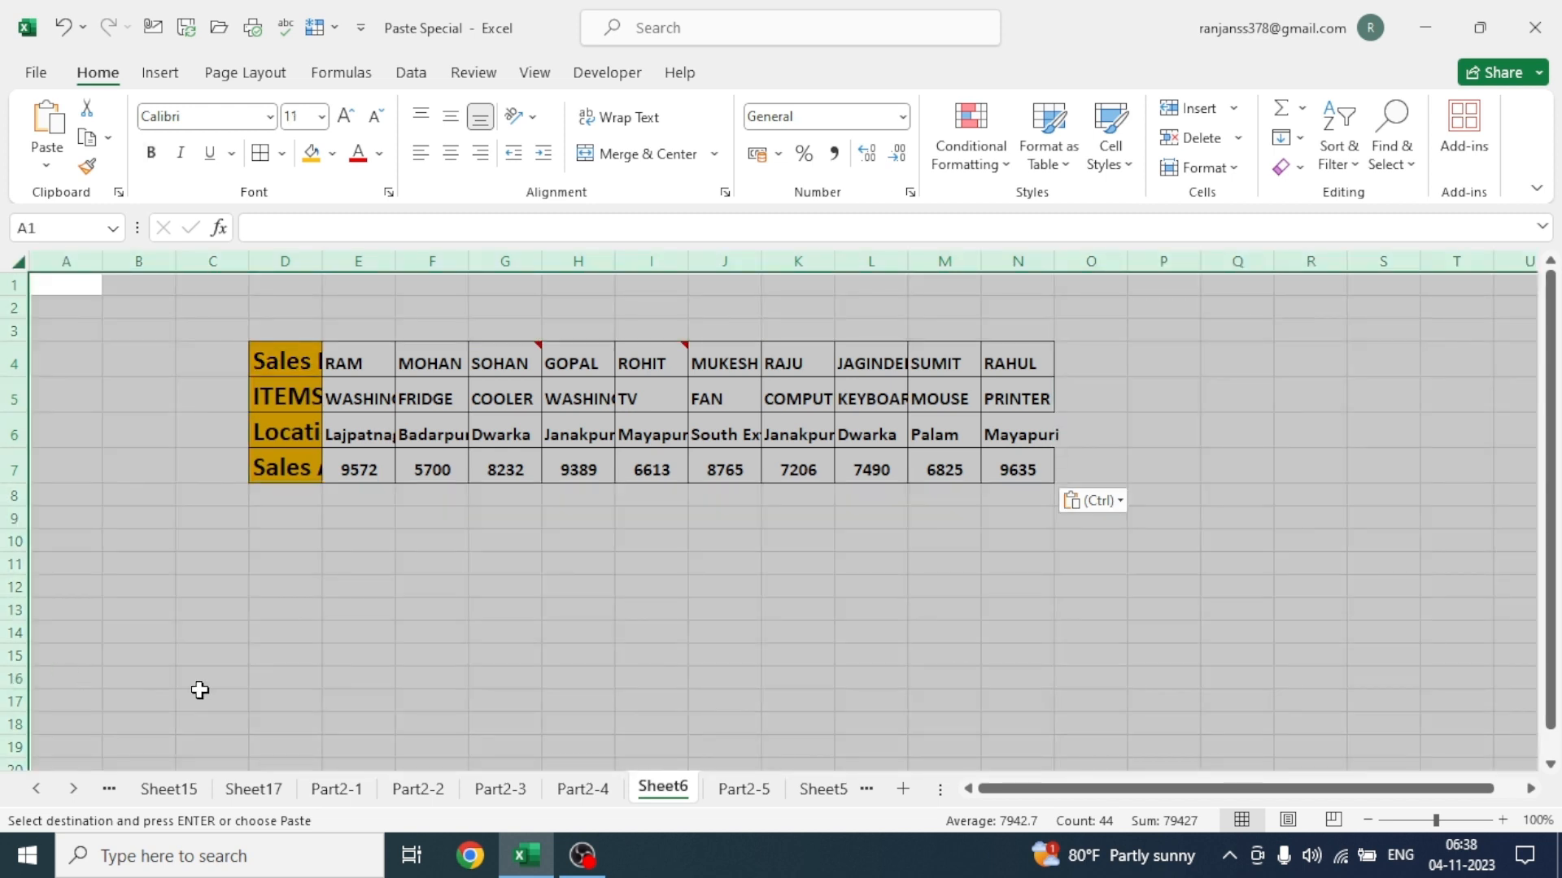
{"action": "double_click", "coordinate": [311, 267]}
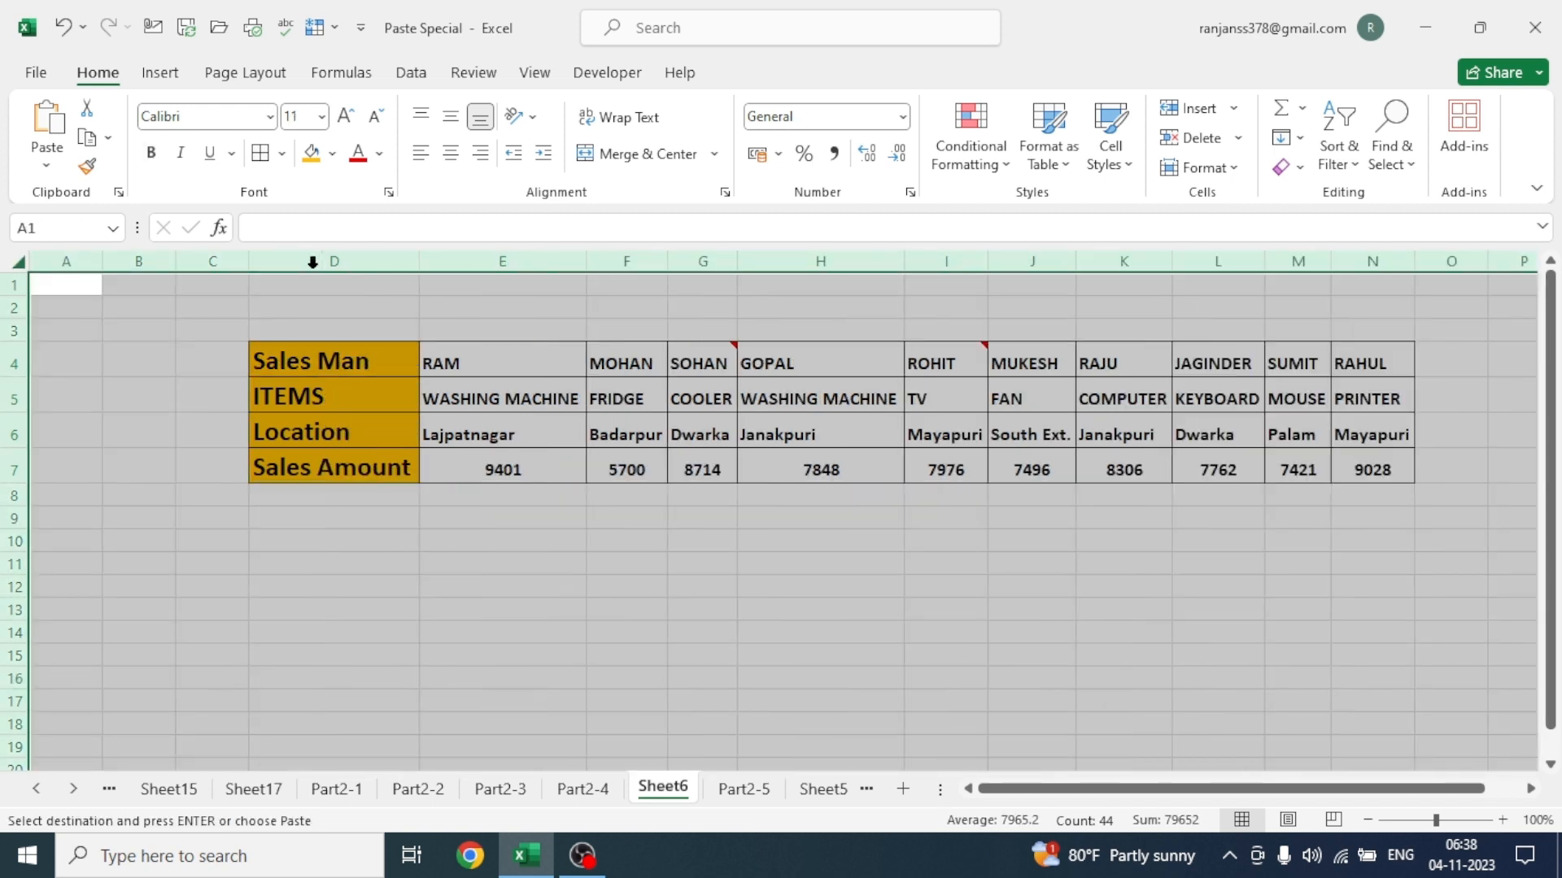
{"action": "left_click", "coordinate": [537, 612]}
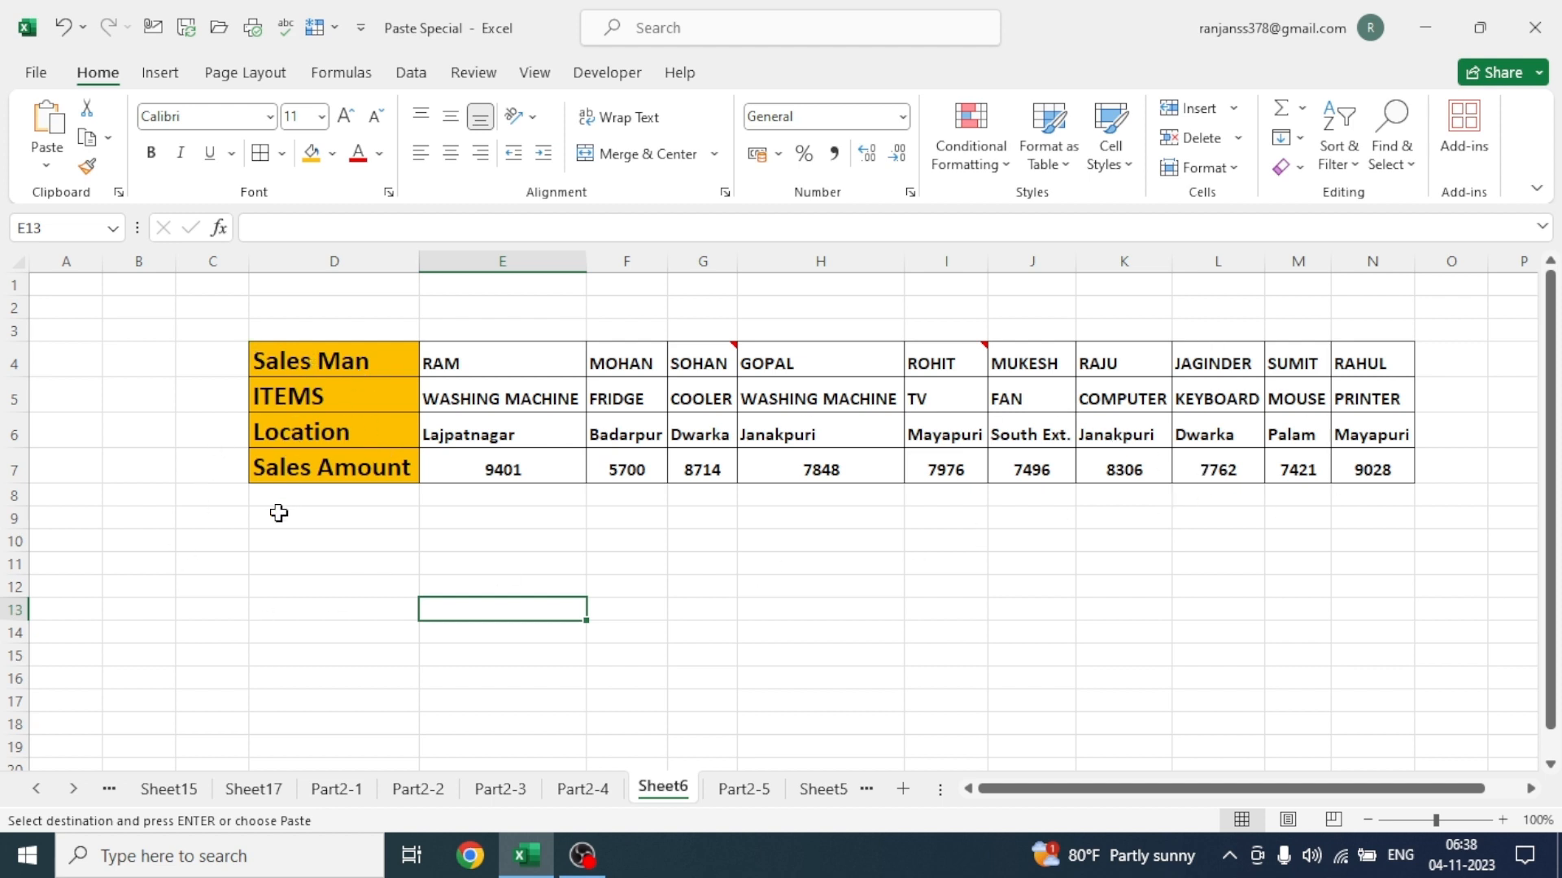
Copy the vertical headings D4:D7 on Sheet6 and paste them transposed as a row starting at D2 on new Sheet7
{"action": "left_click_drag", "start_coordinate": [294, 360], "coordinate": [299, 465]}
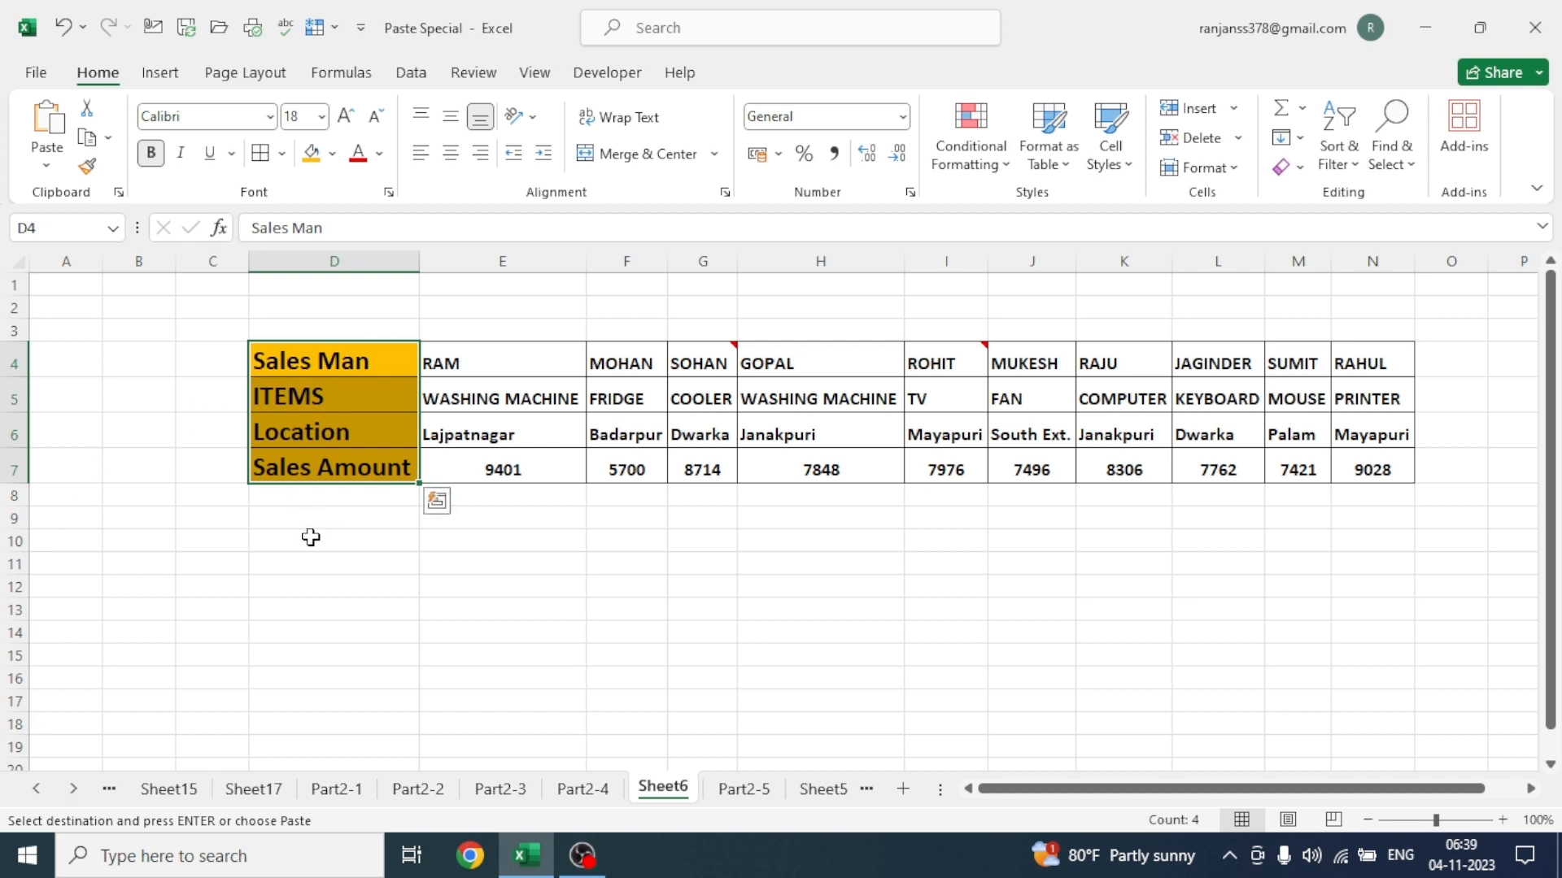
{"action": "key", "text": "ctrl+c"}
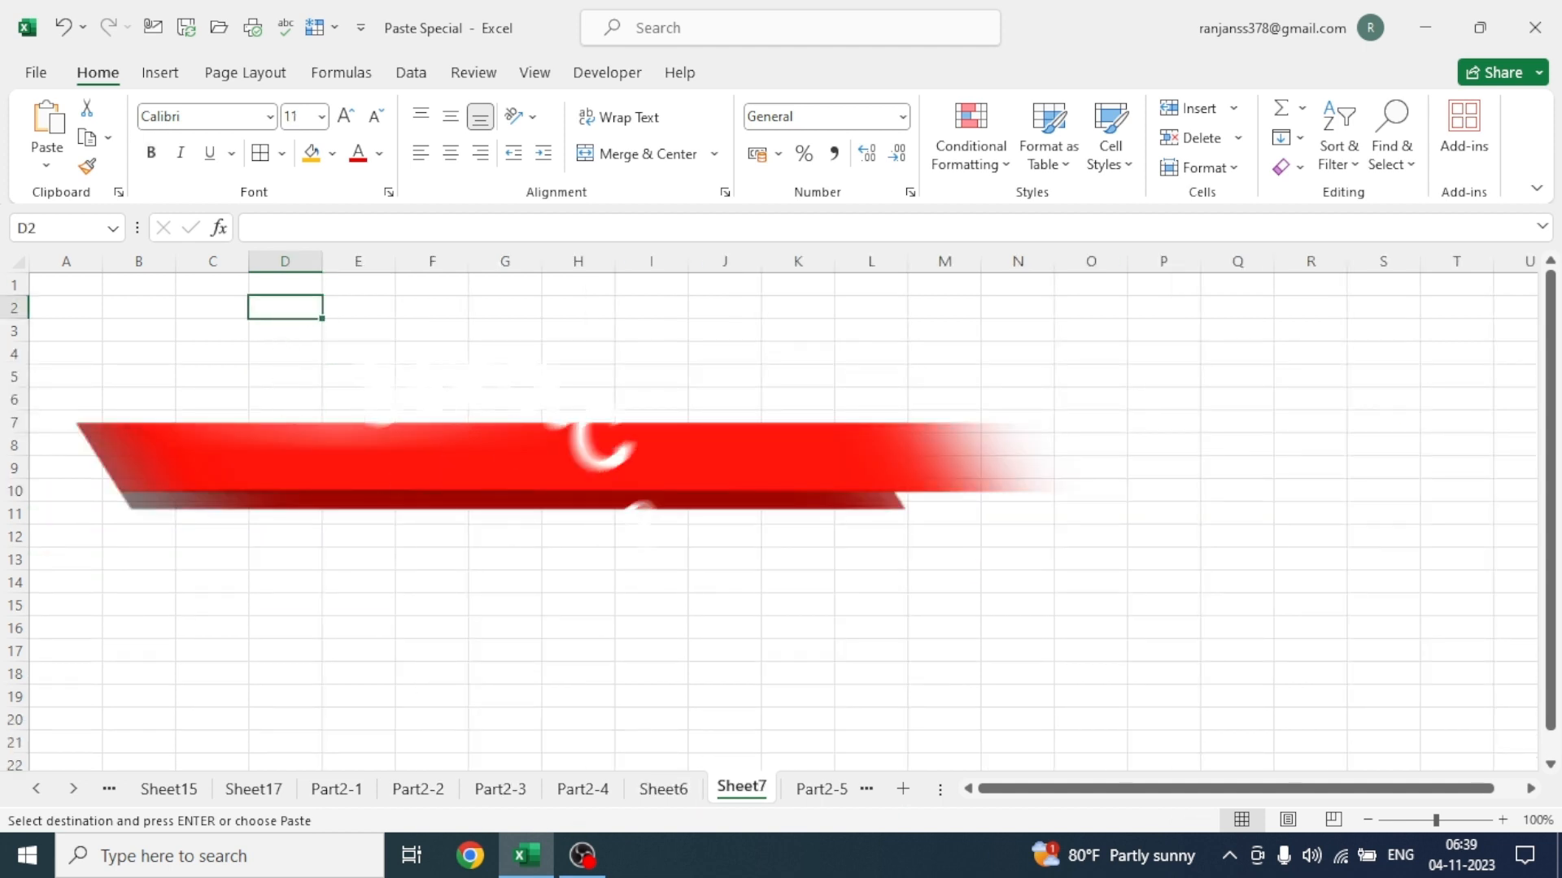
{"action": "key", "text": "ctrl+alt+v"}
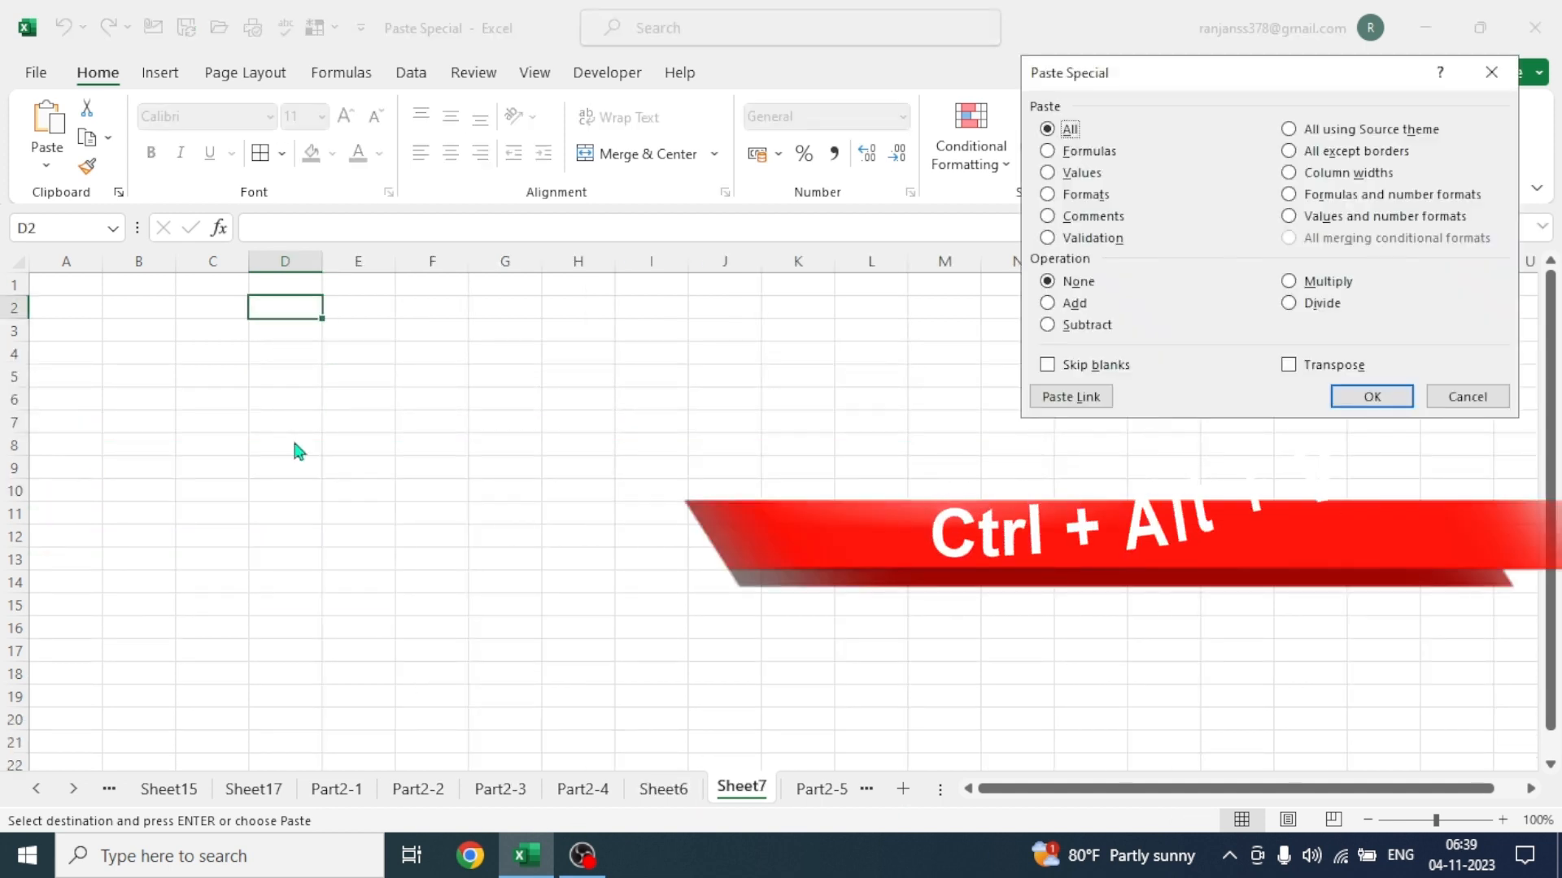
{"action": "left_click", "coordinate": [1290, 365]}
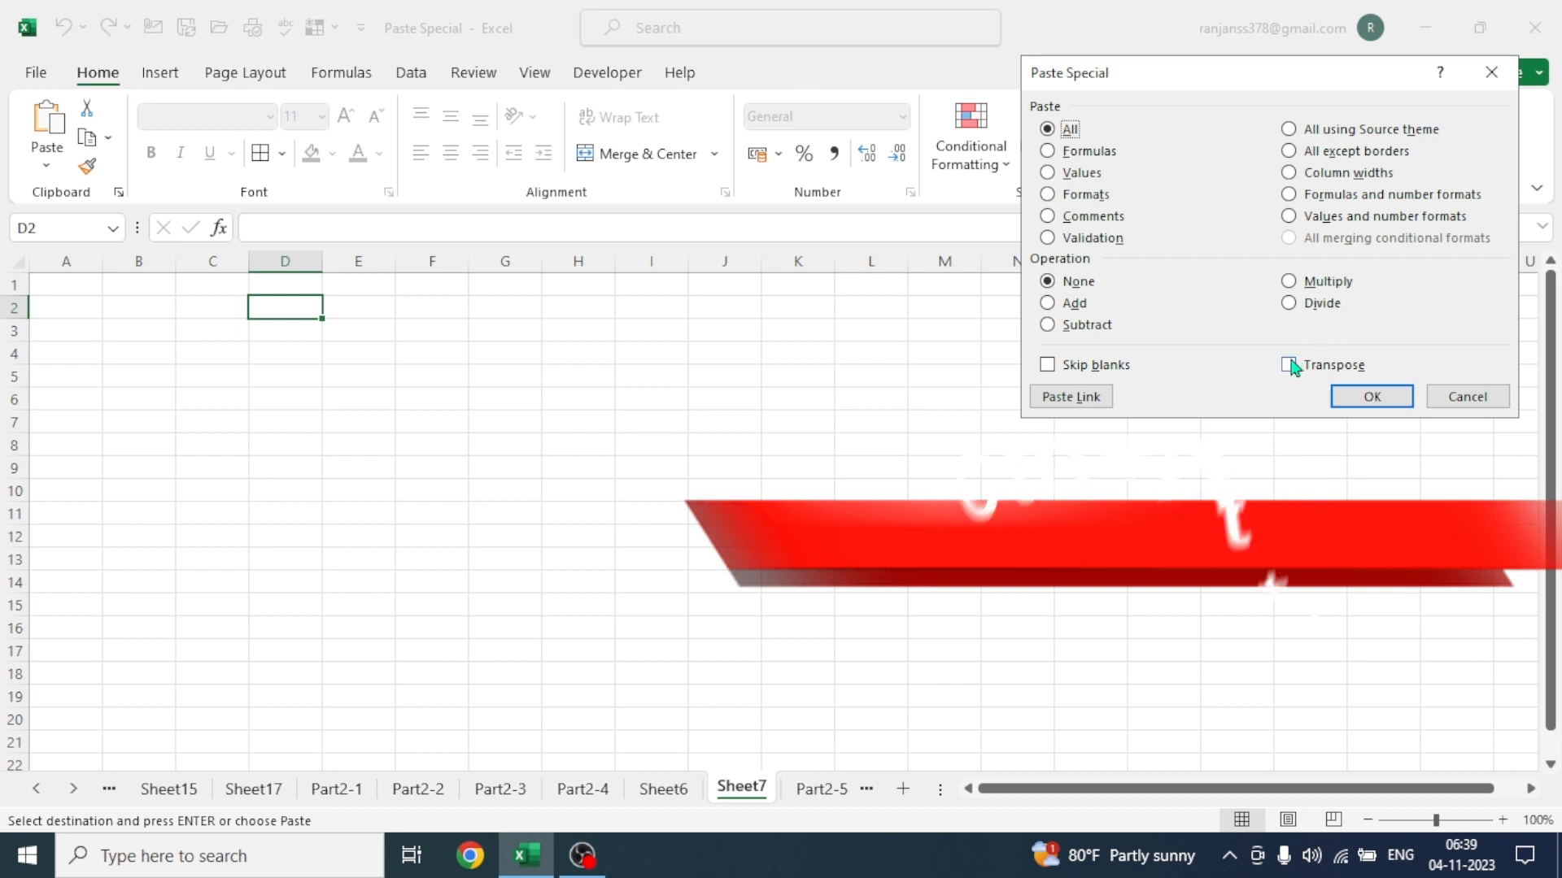
{"action": "left_click", "coordinate": [1371, 396]}
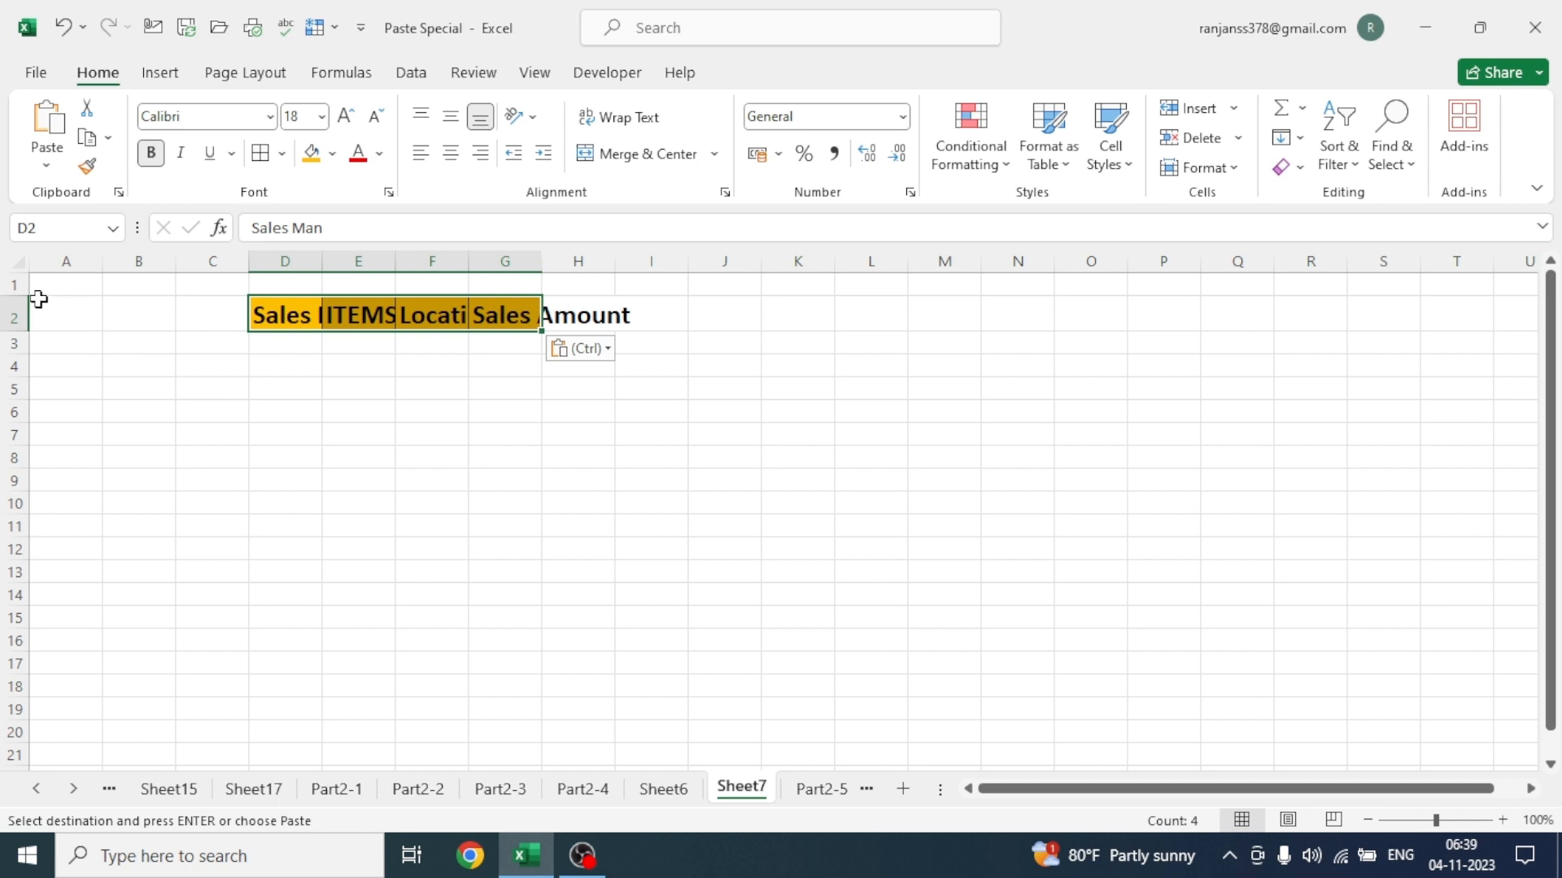
Auto-fit all column widths on Sheet7 to the heading row's contents
{"action": "left_click", "coordinate": [13, 260]}
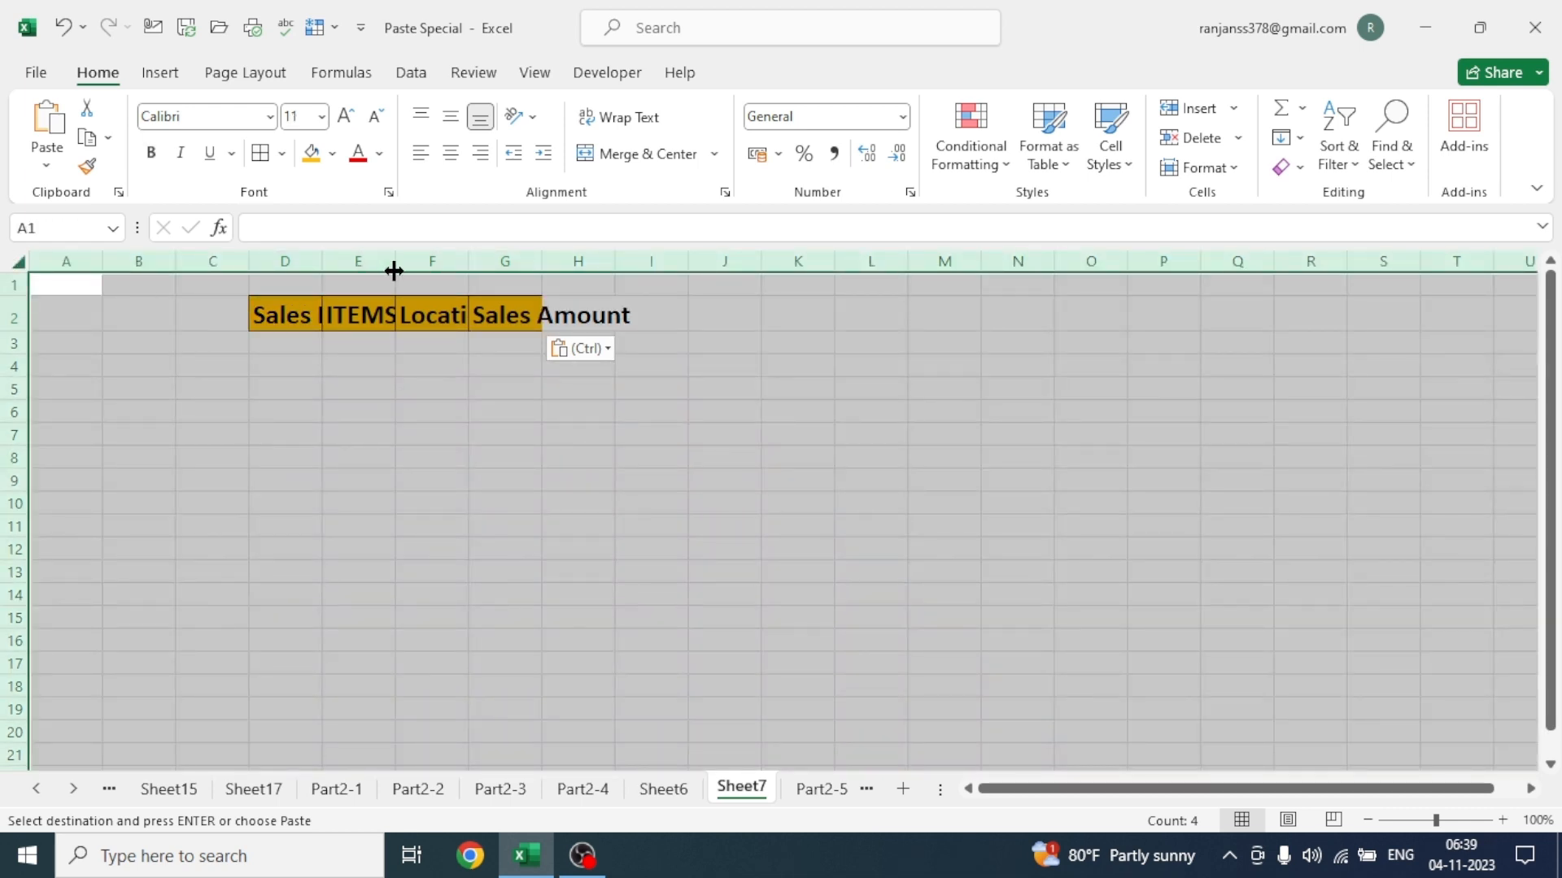